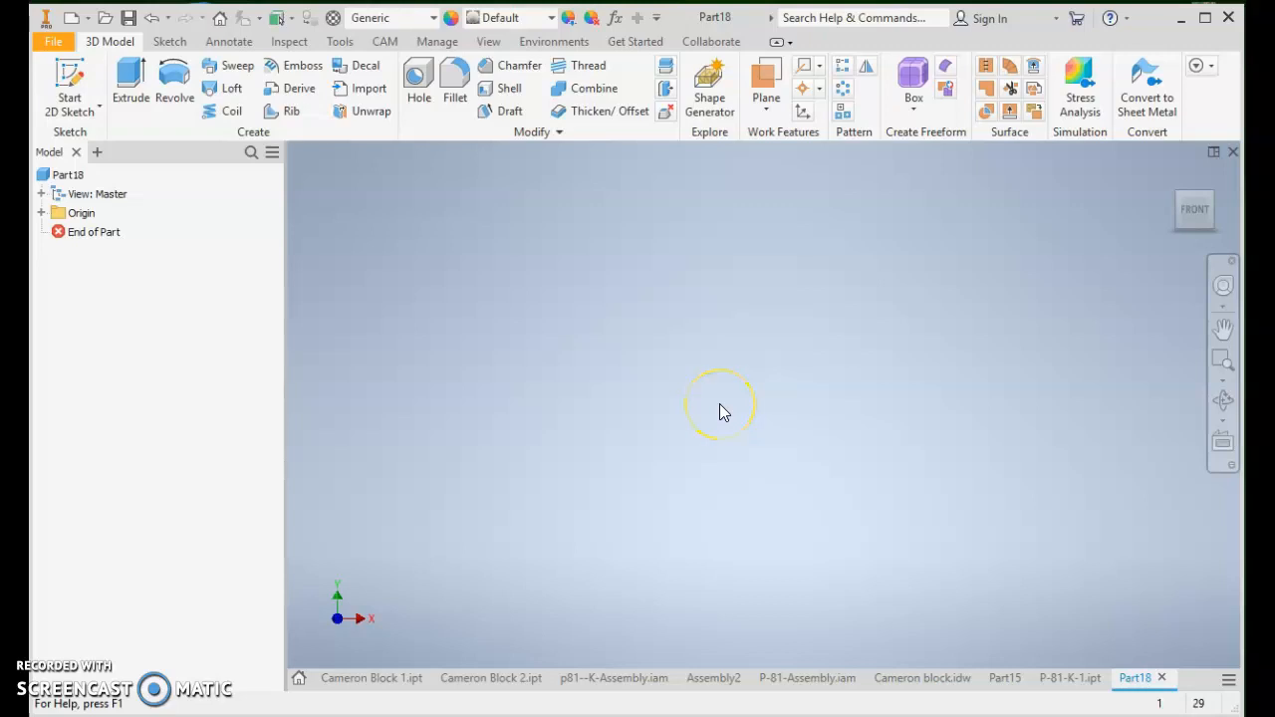
Start a 2D sketch on the XZ plane and draw a wide rectangle around the origin
click(73, 75)
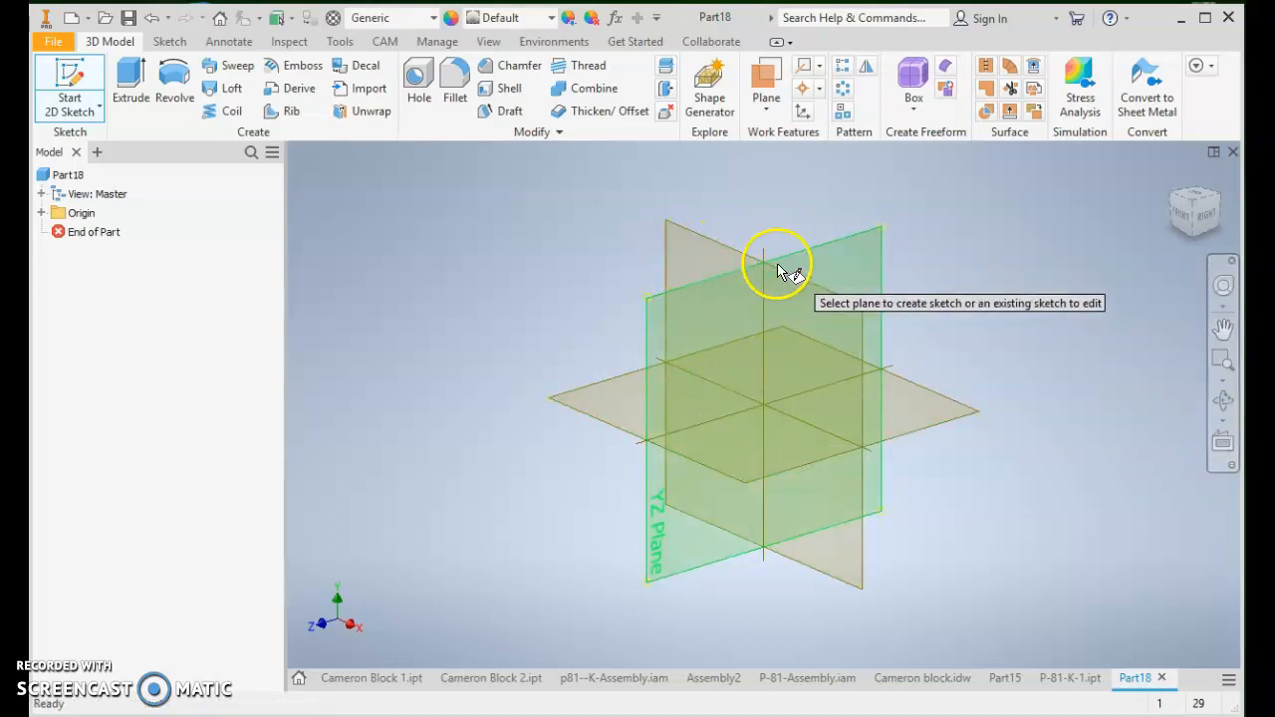
click(604, 399)
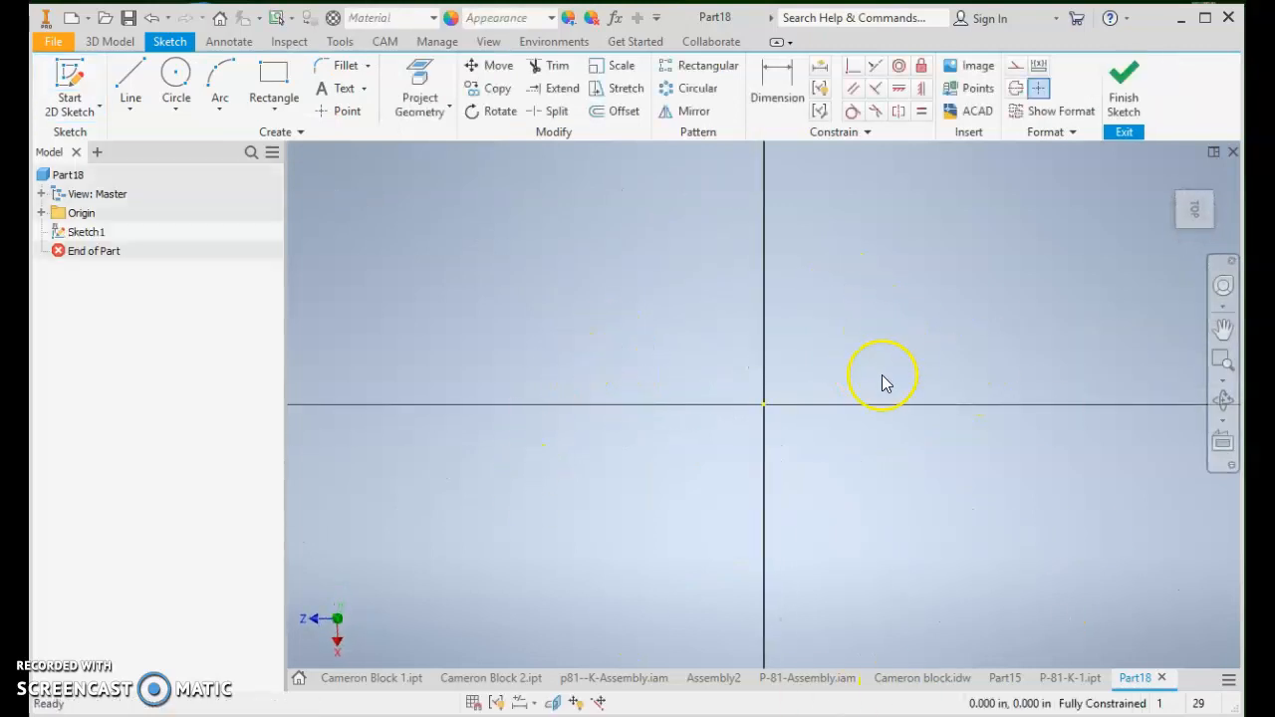
click(275, 76)
click(639, 318)
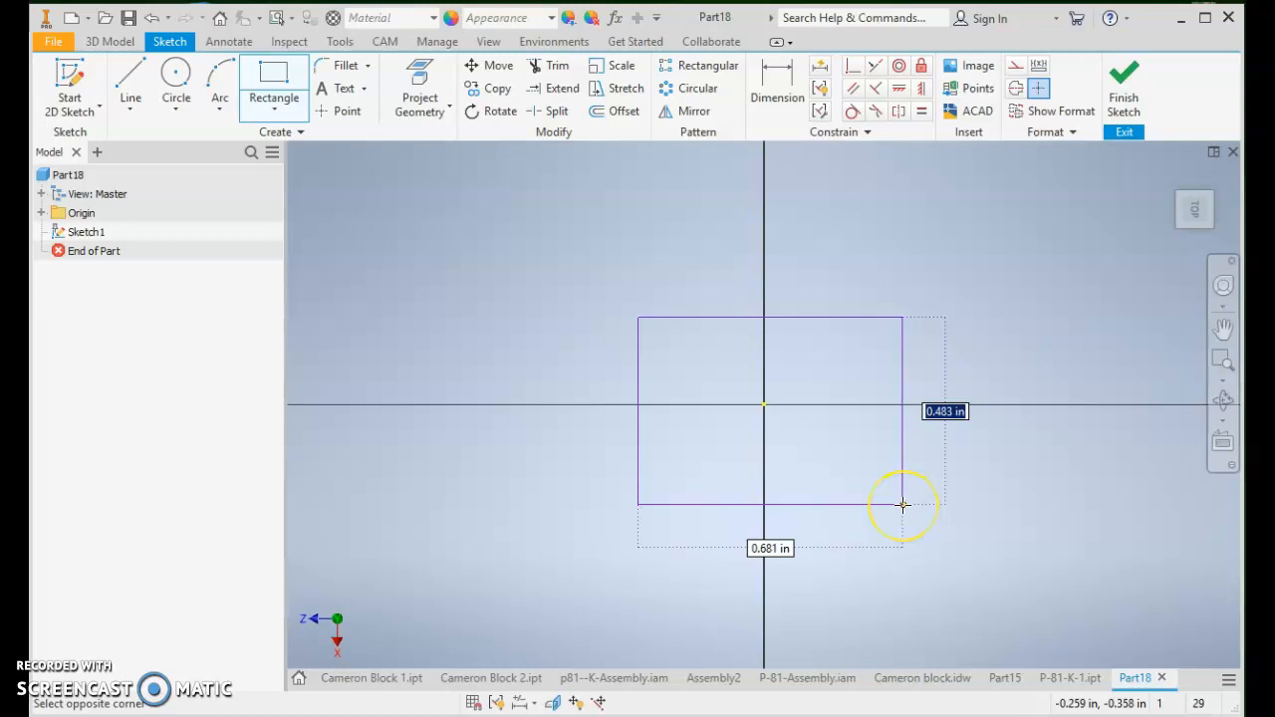
click(975, 493)
key(Escape)
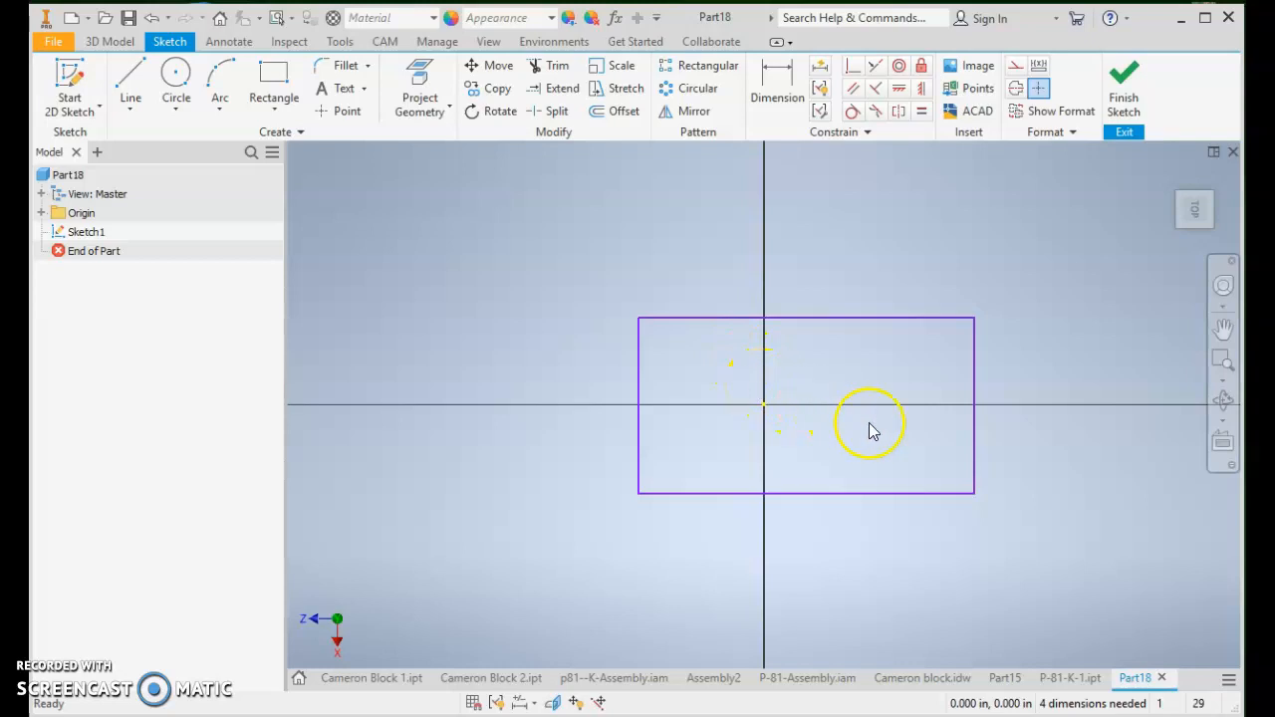
click(848, 533)
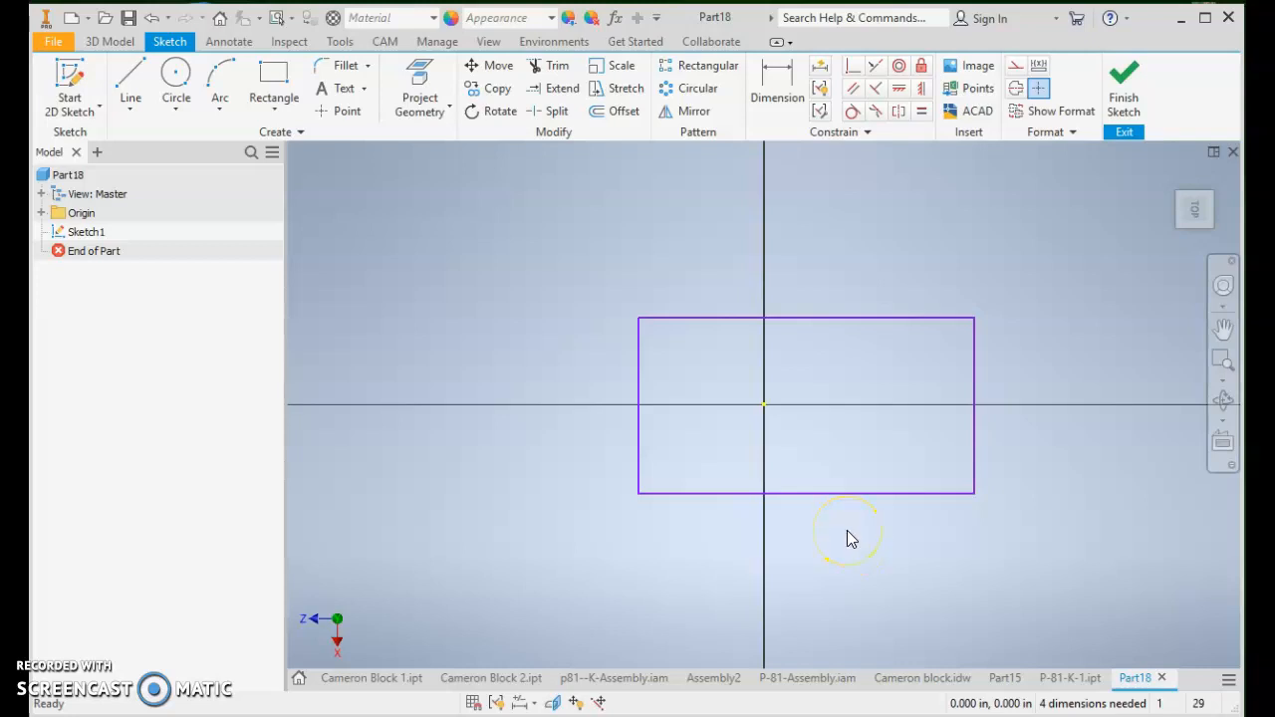
click(809, 451)
Delete the rectangle together with the projected center point, and draw a smaller, nearly square rectangle around the axes' intersection
drag(1036, 267, 571, 536)
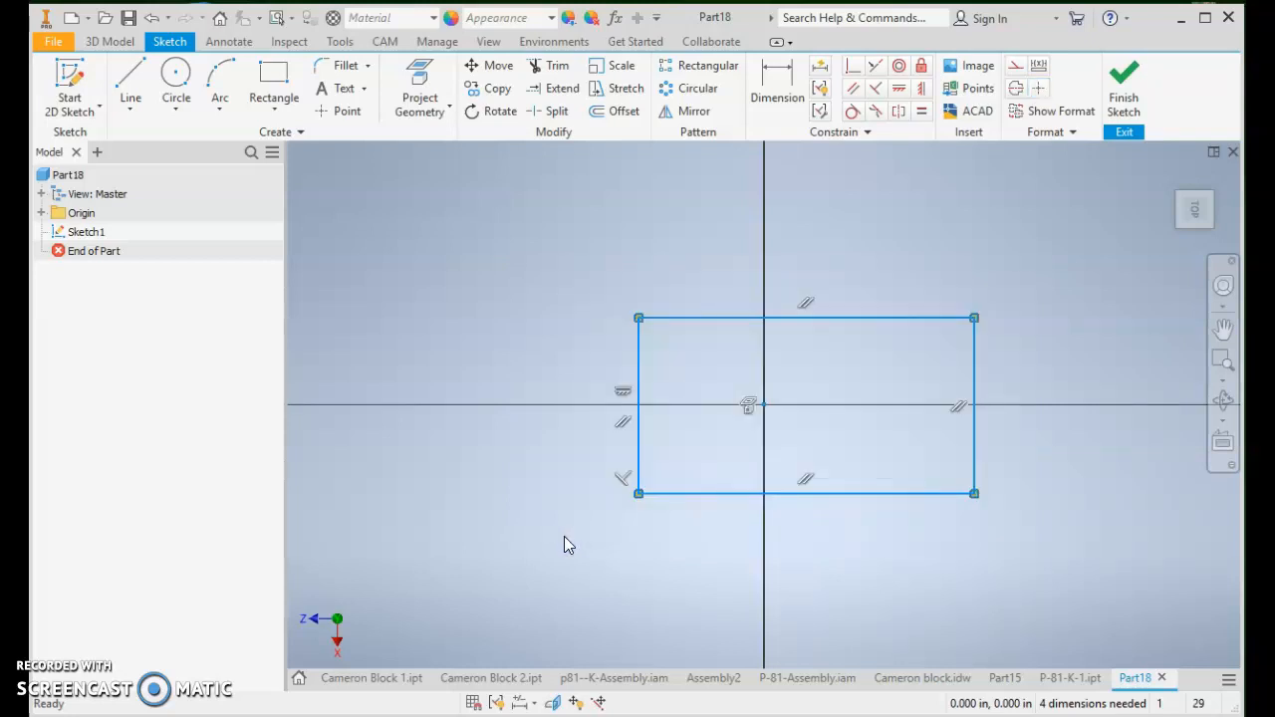
key(Delete)
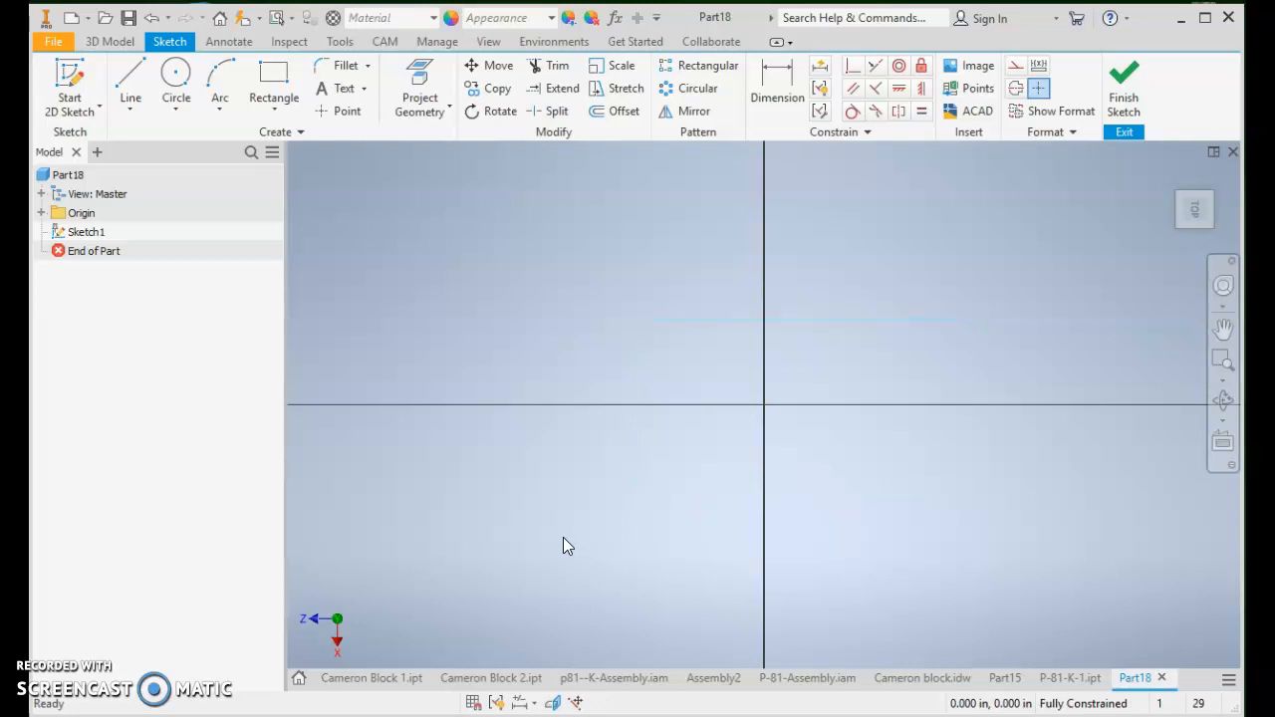
click(269, 82)
click(696, 342)
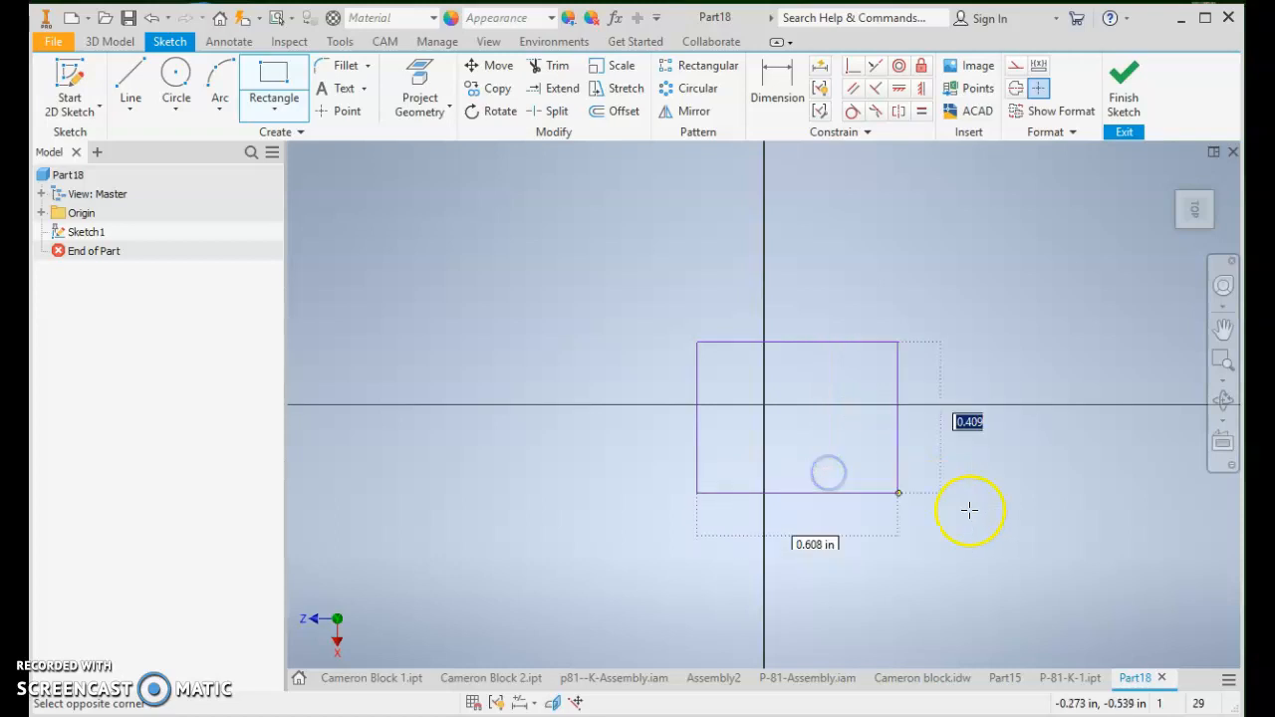
click(829, 471)
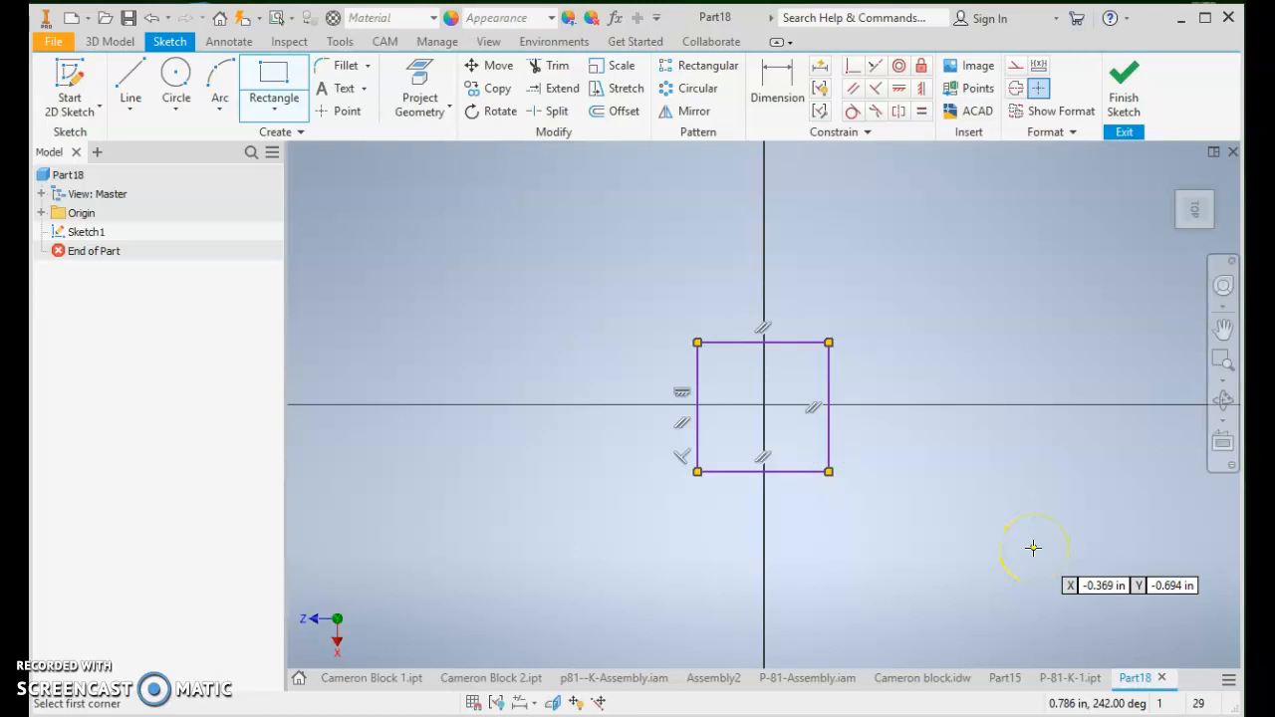
key(Escape)
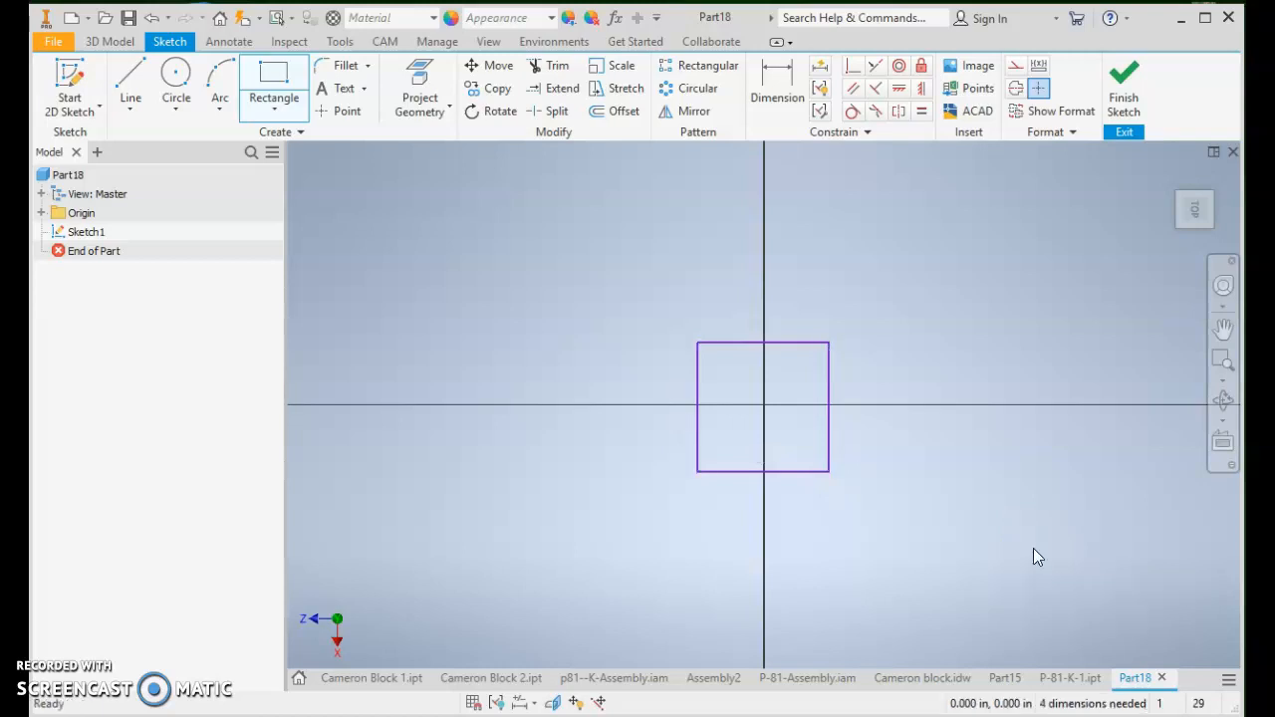
click(1033, 548)
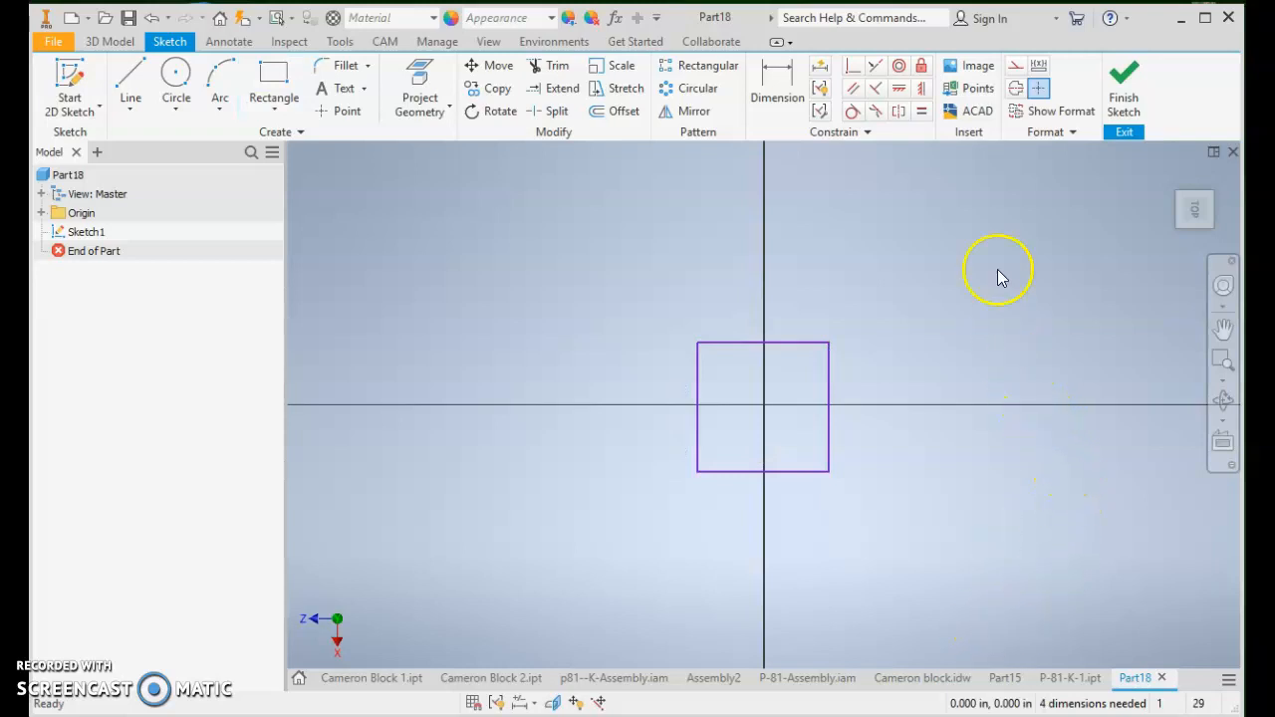
Try to align the midpoint of the rectangle's upper edge with the origin using a Horizontal constraint
click(901, 91)
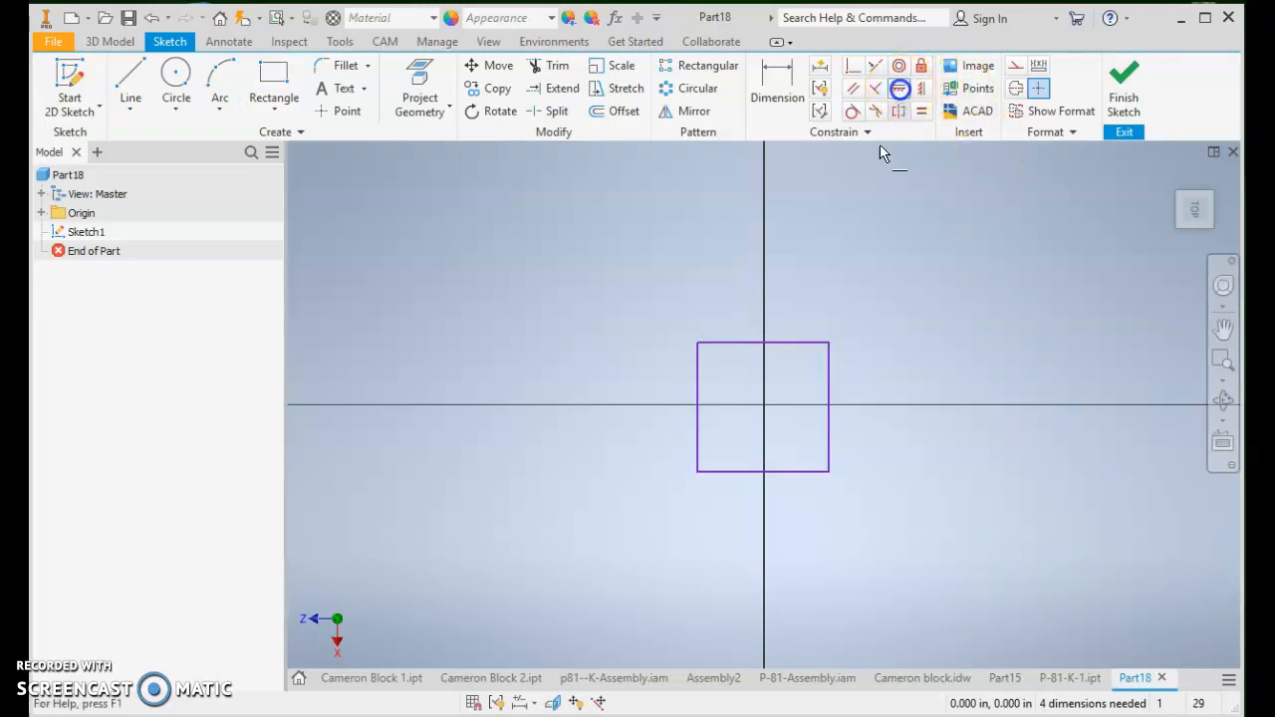
click(763, 343)
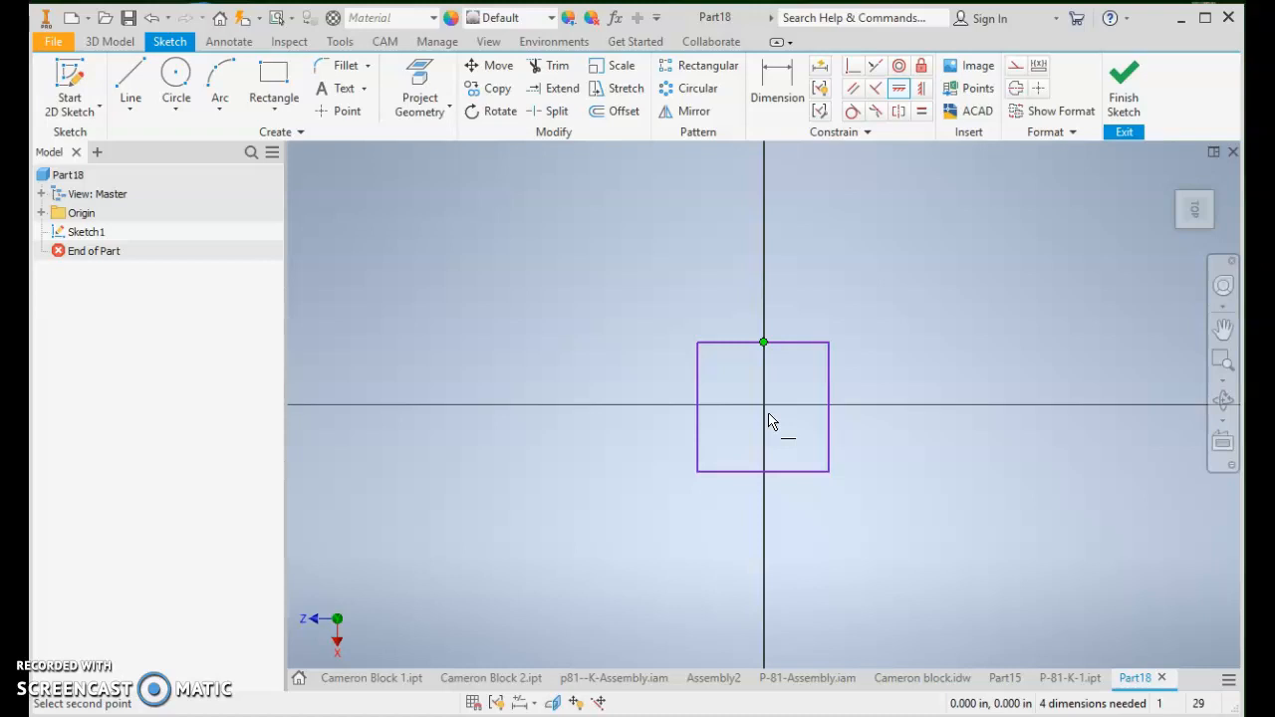
key(Escape)
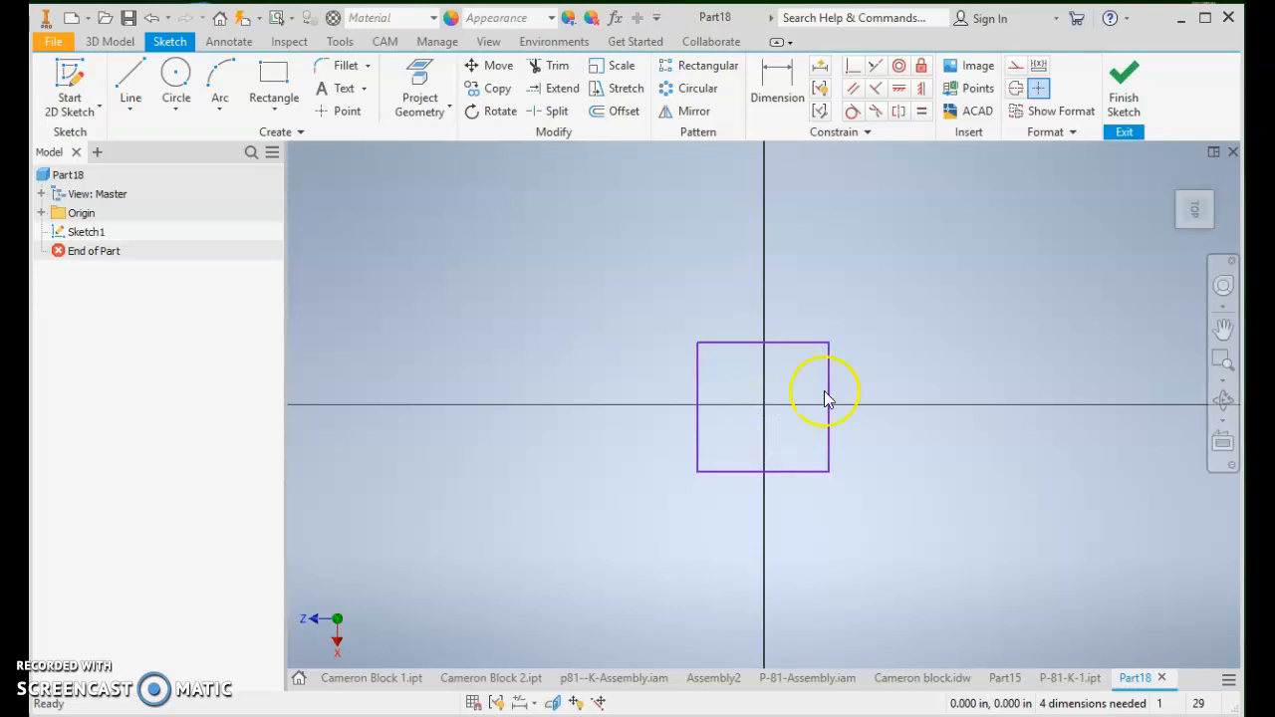
Delete the small rectangle and undo back to the original wide rectangle with its center point
drag(891, 299, 620, 534)
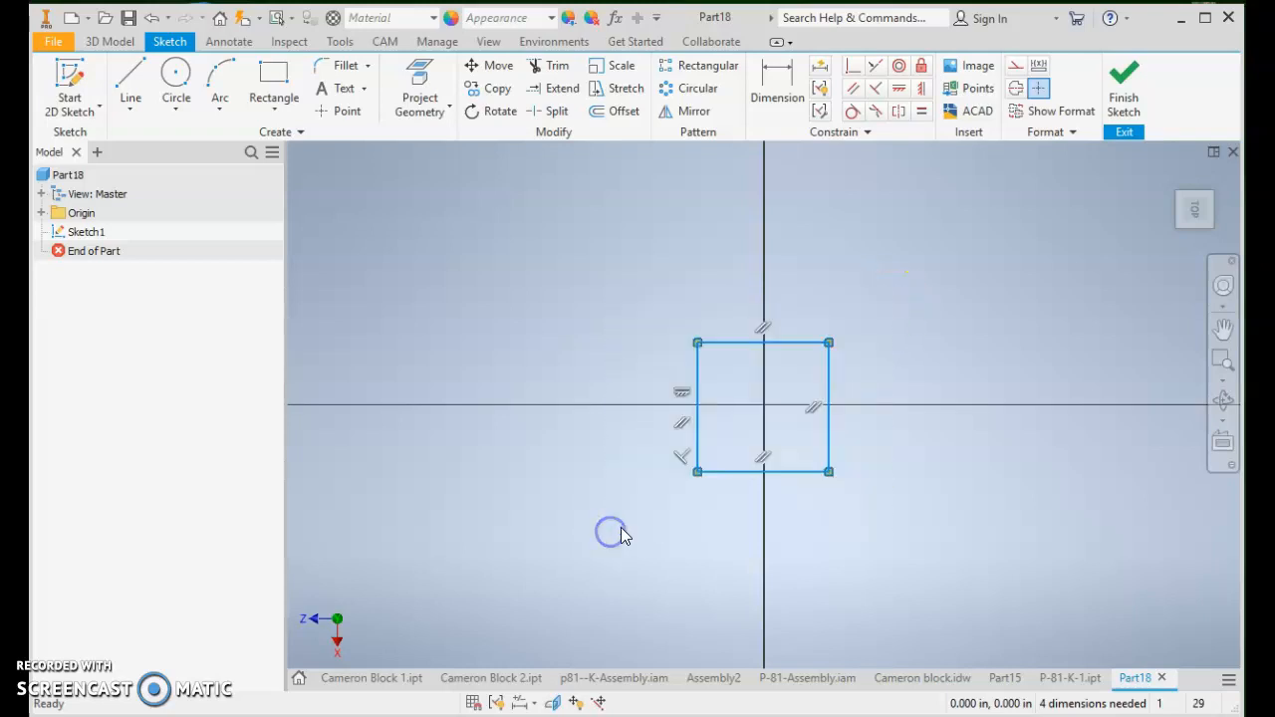
key(Delete)
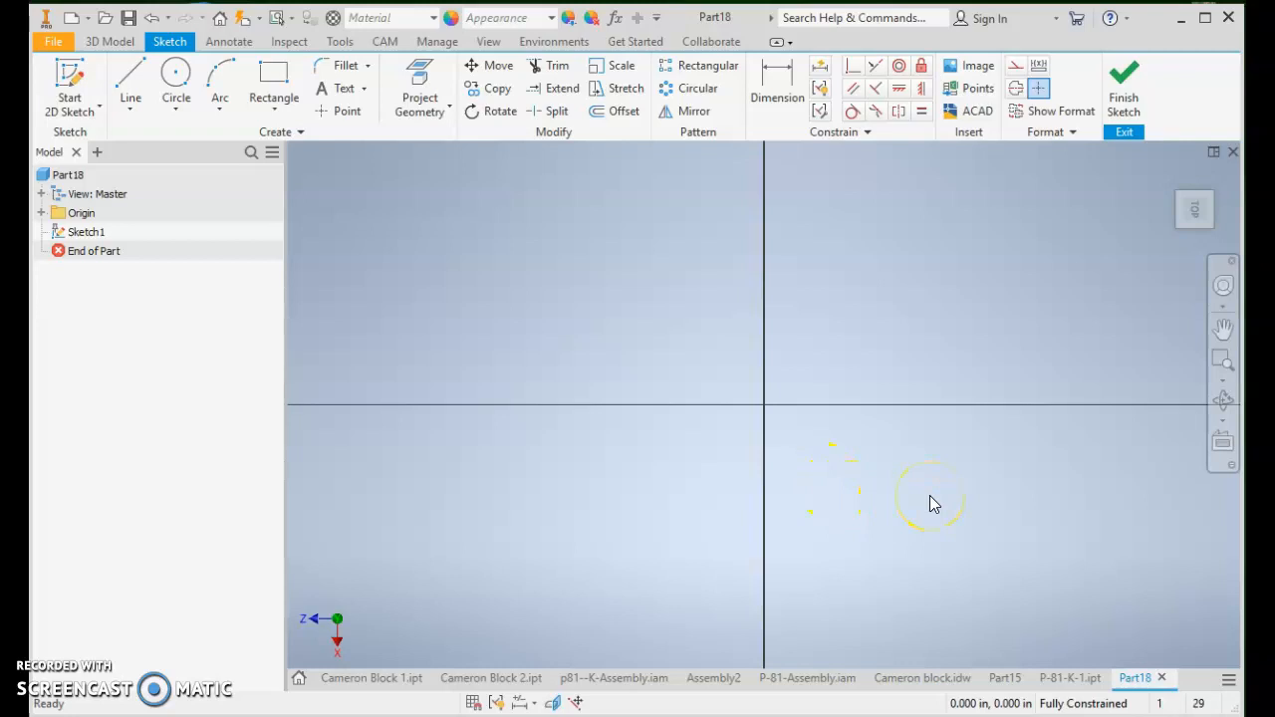
key(ctrl+z)
key(ctrl+z)
key(ctrl+z)
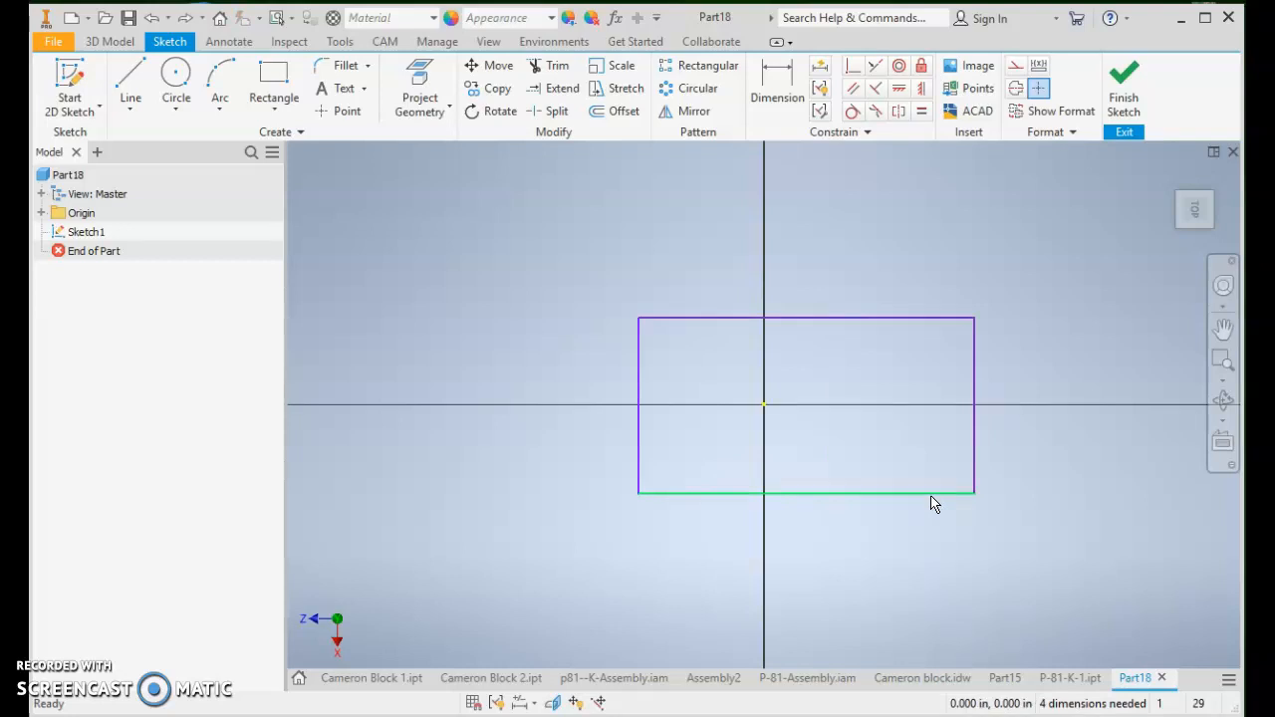
Move all four edges of the rectangle inward to make it a small, nearly square shape around the origin
click(1043, 516)
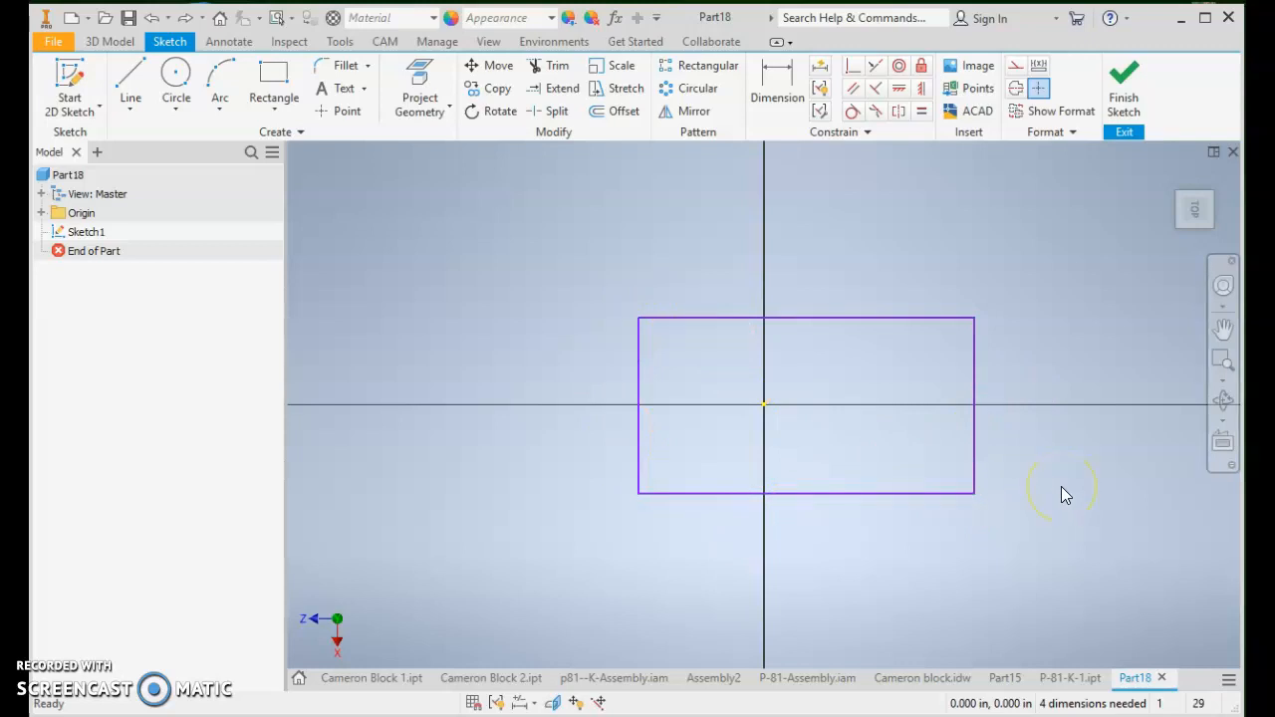
drag(976, 436, 829, 443)
drag(641, 442, 689, 444)
drag(763, 319, 763, 339)
drag(783, 493, 783, 469)
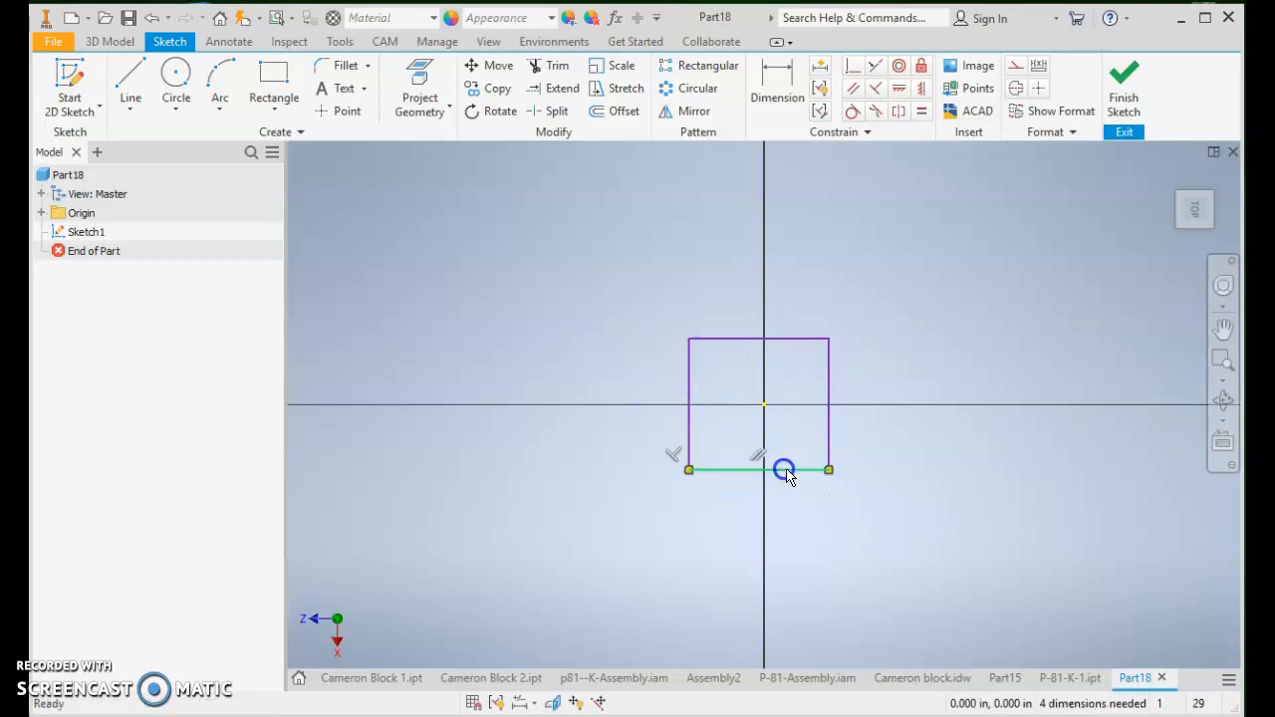
click(948, 549)
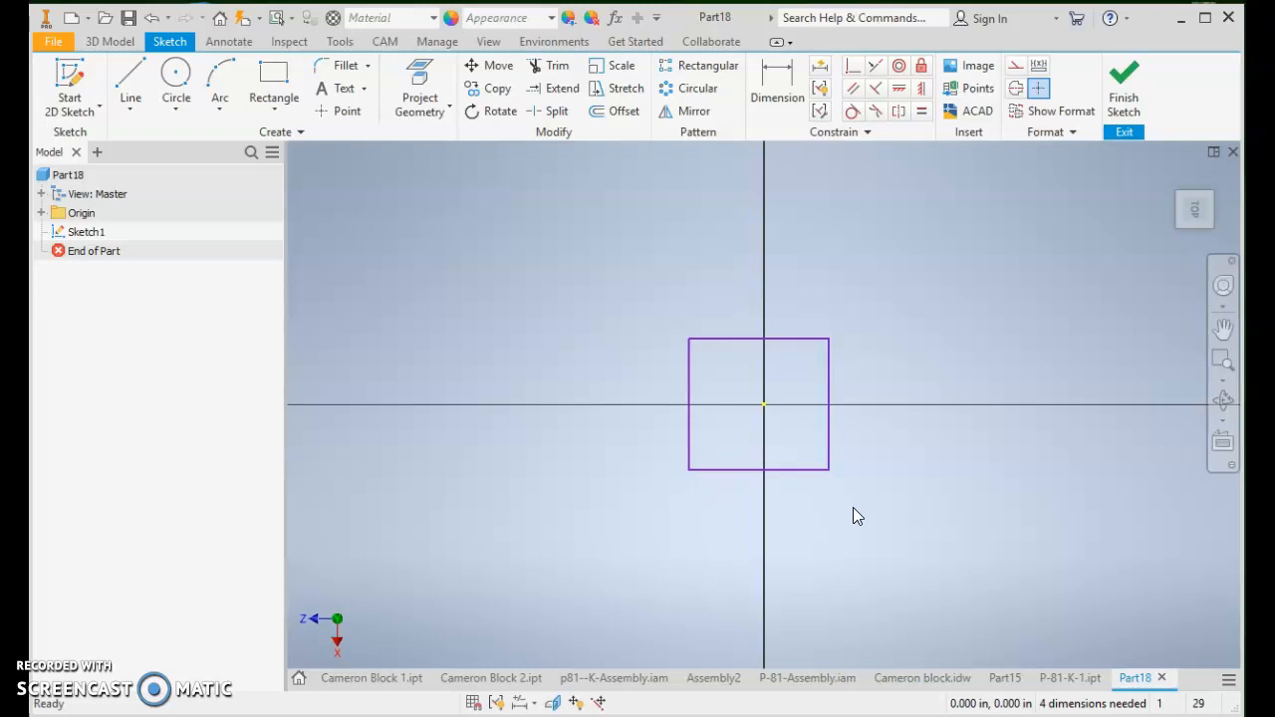
Delete the rectangle's four edges and undo the deletion
click(865, 465)
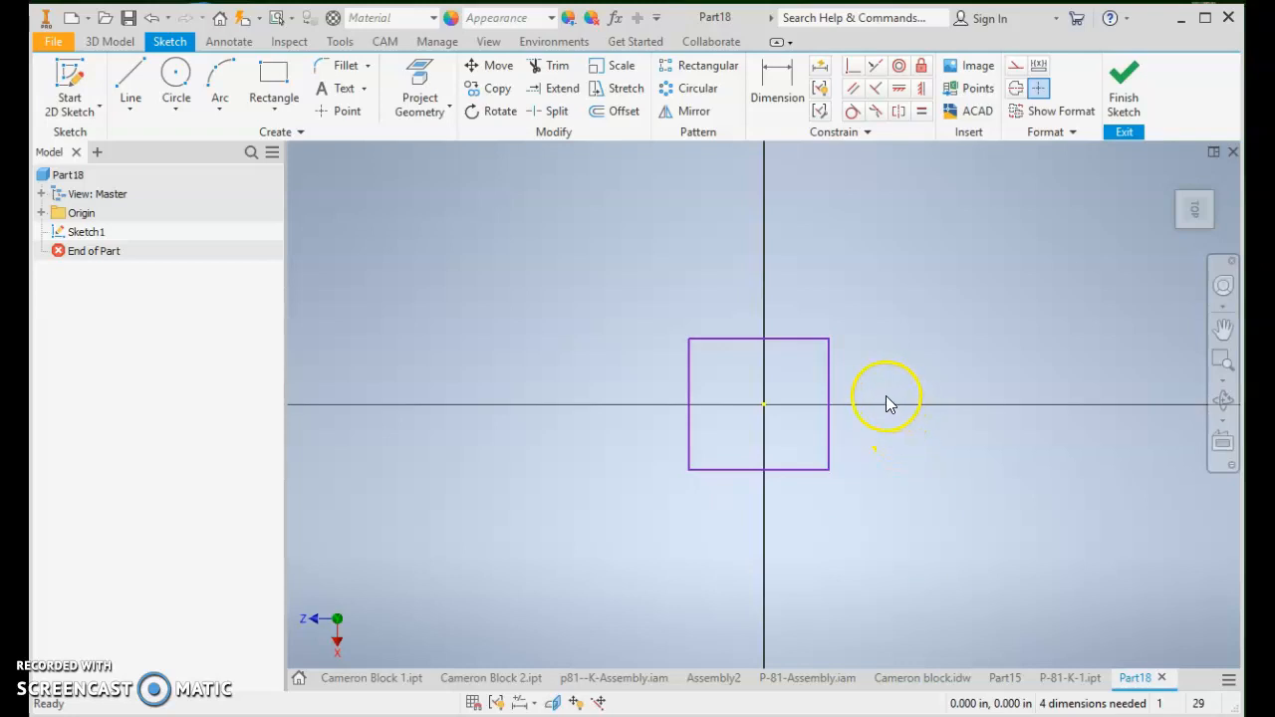
drag(870, 293, 793, 374)
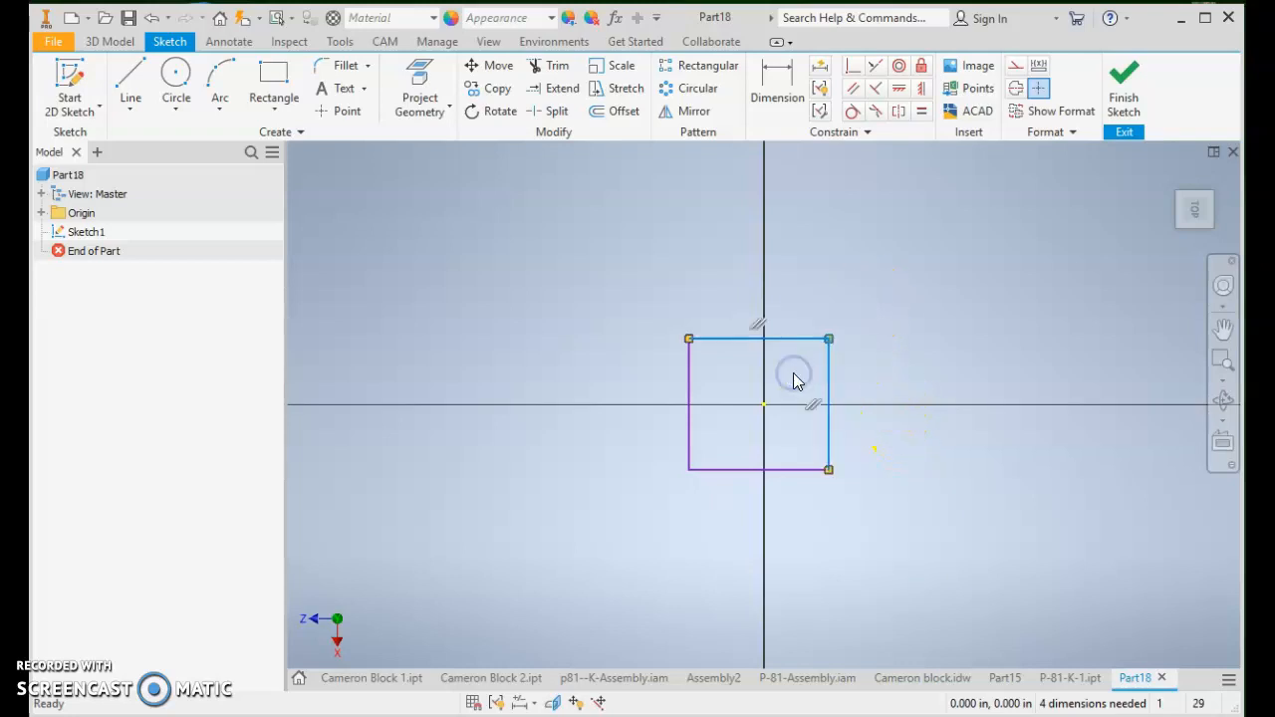
key(Delete)
drag(740, 438, 653, 500)
key(Delete)
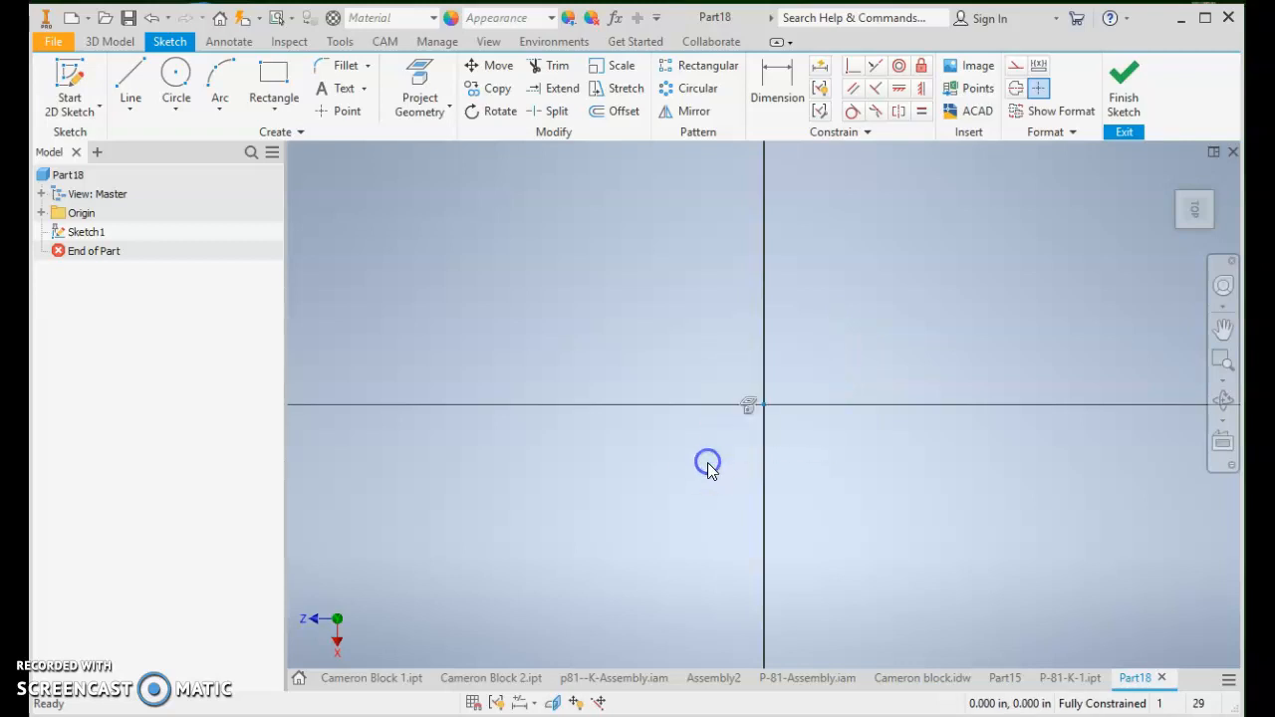
click(750, 463)
key(ctrl+z)
key(ctrl+y)
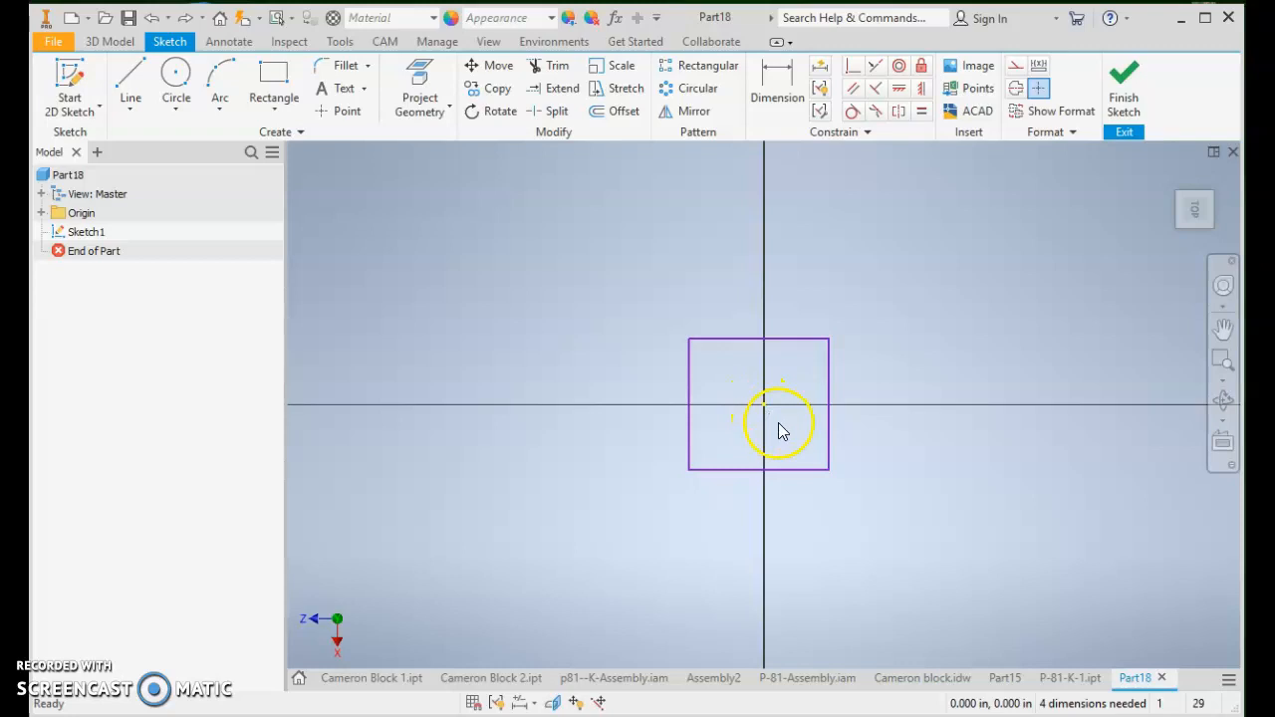
Delete only the projected center point at the origin, keeping the rectangle
drag(787, 441, 750, 375)
key(Escape)
drag(789, 401, 754, 432)
click(817, 387)
click(922, 379)
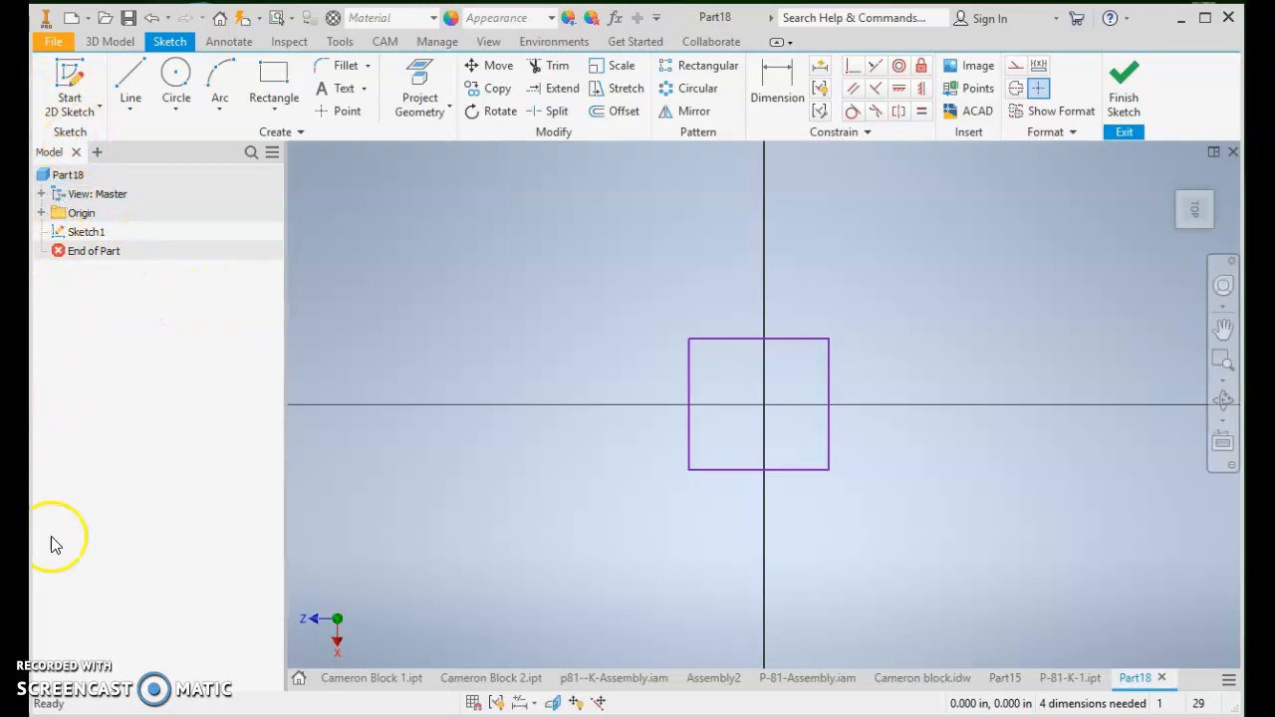
Expand the part's Origin folder and try a Horizontal constraint from the upper edge's midpoint to the origin
click(49, 220)
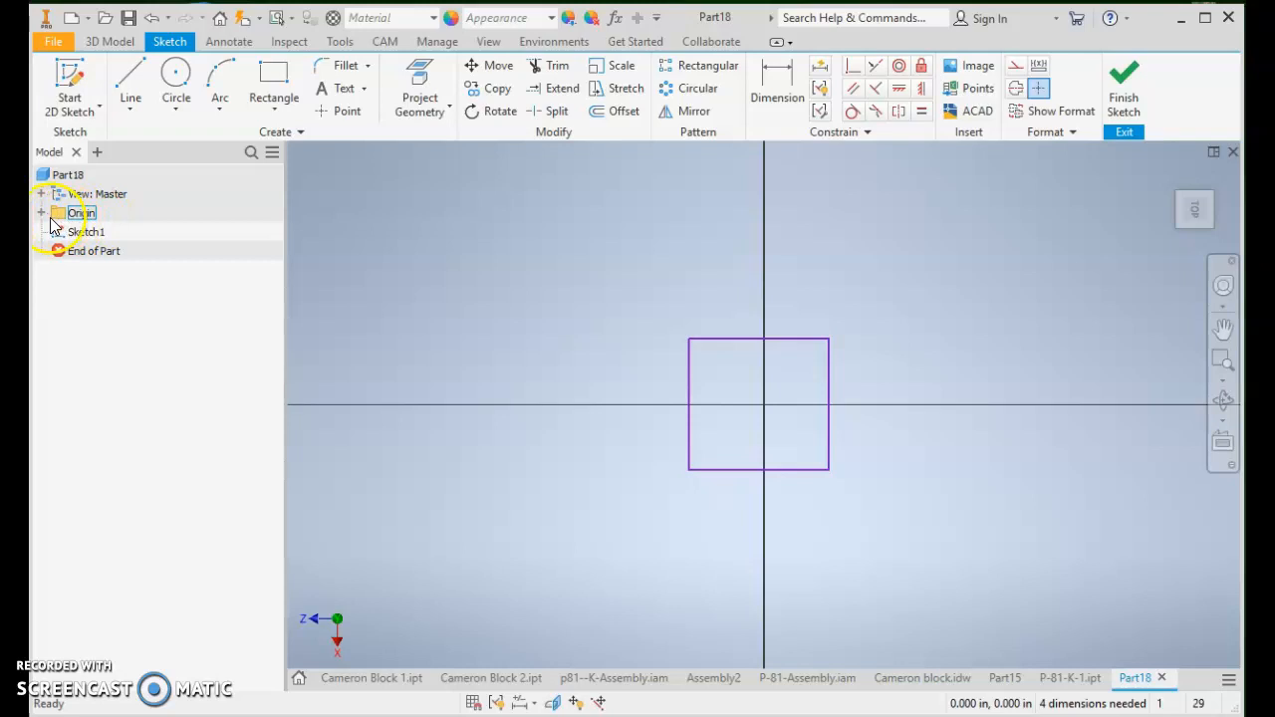
click(41, 213)
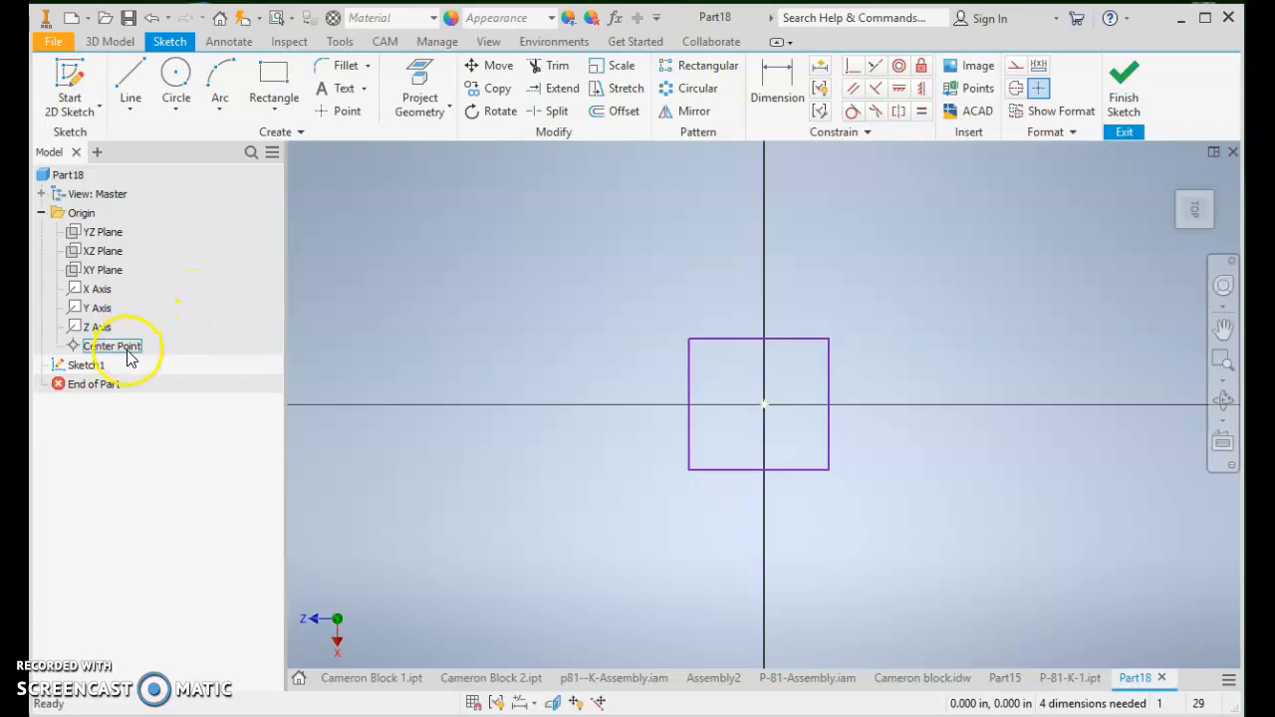
click(899, 88)
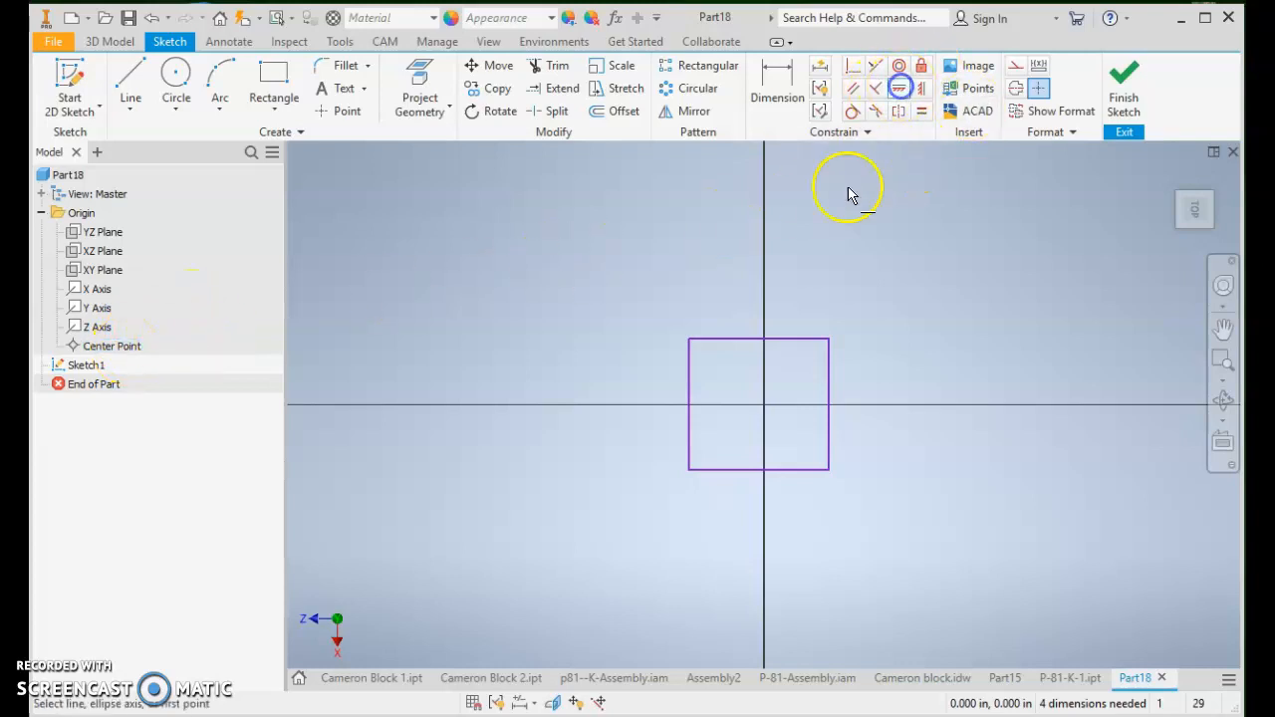
click(761, 339)
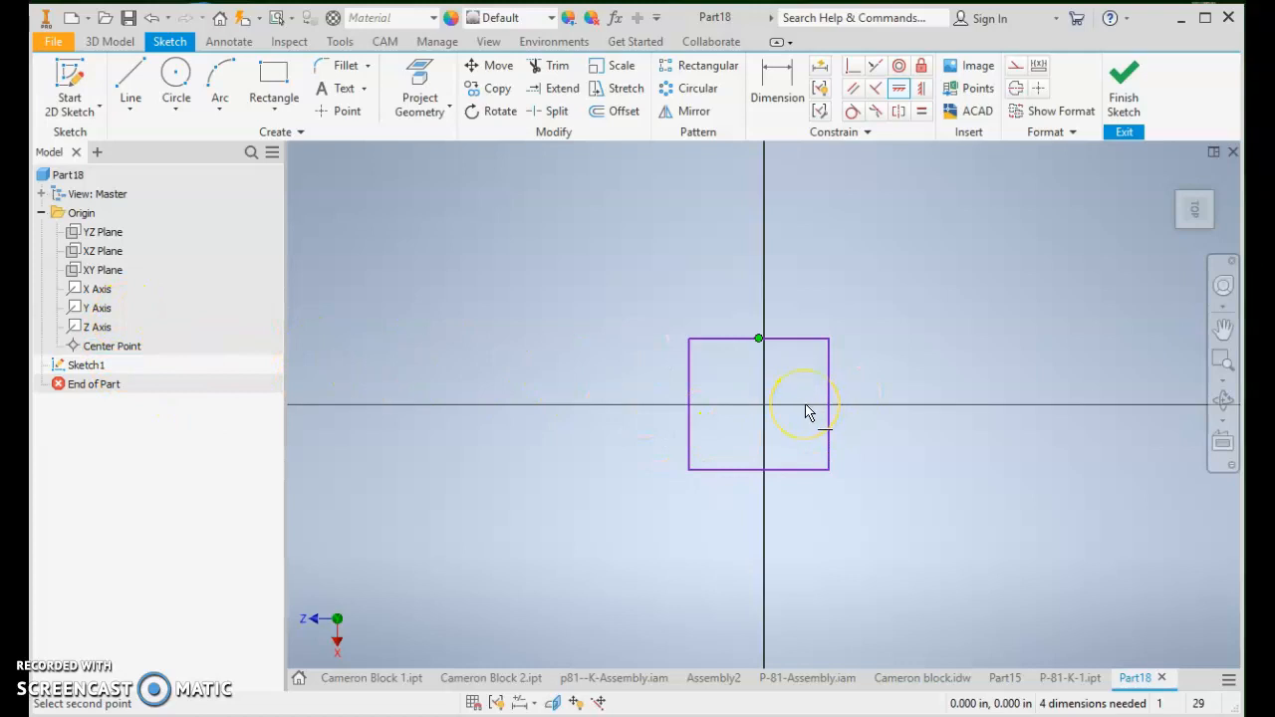
key(Escape)
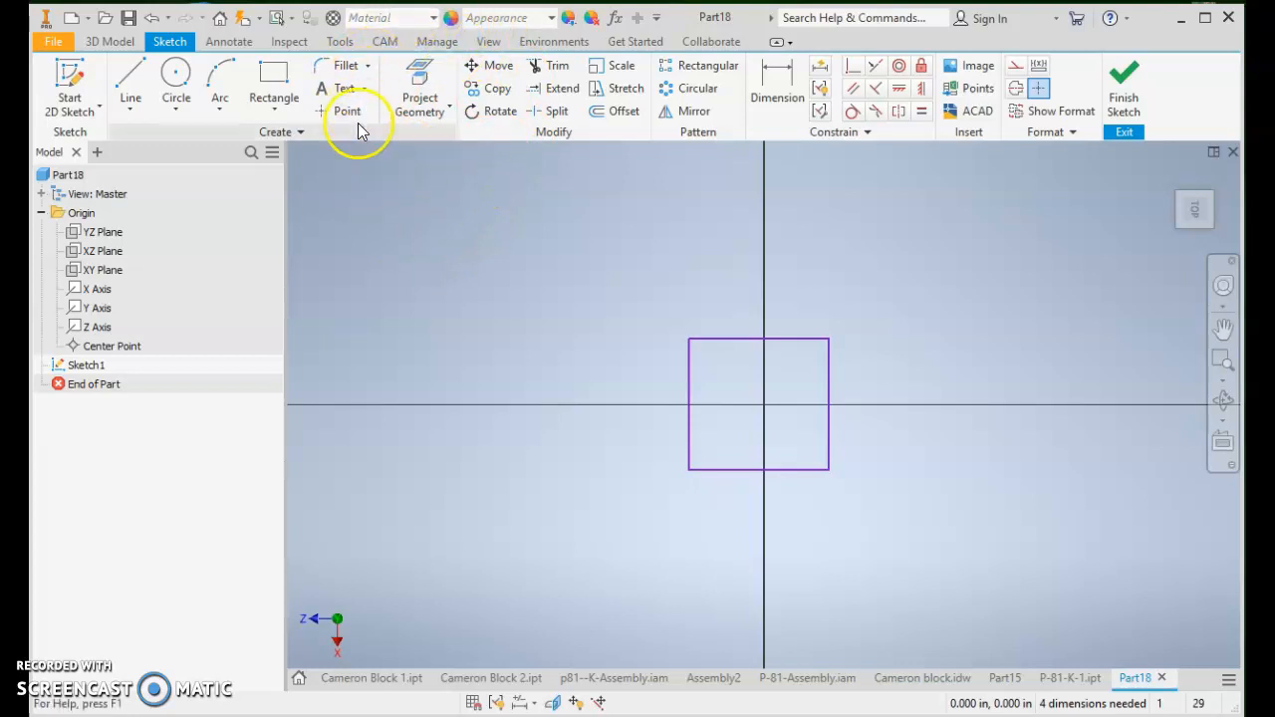
Project the Origin folder's Center Point into the sketch with Project Geometry
click(418, 79)
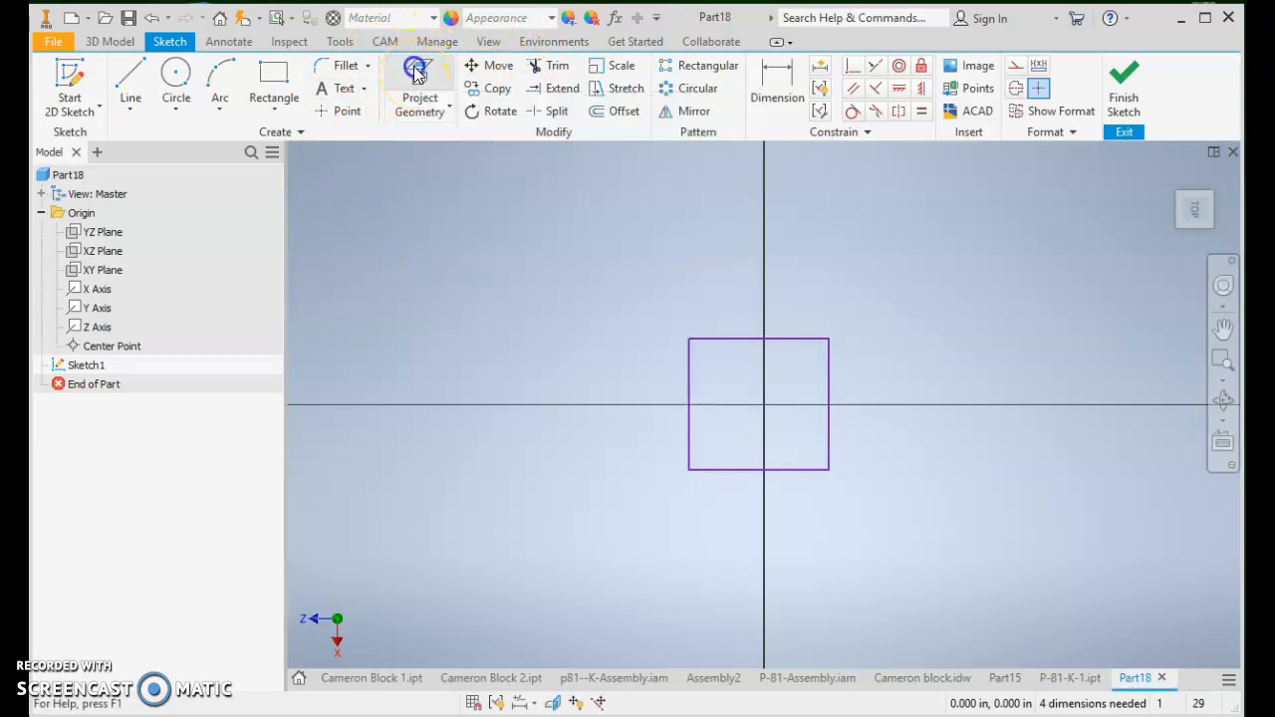
click(125, 354)
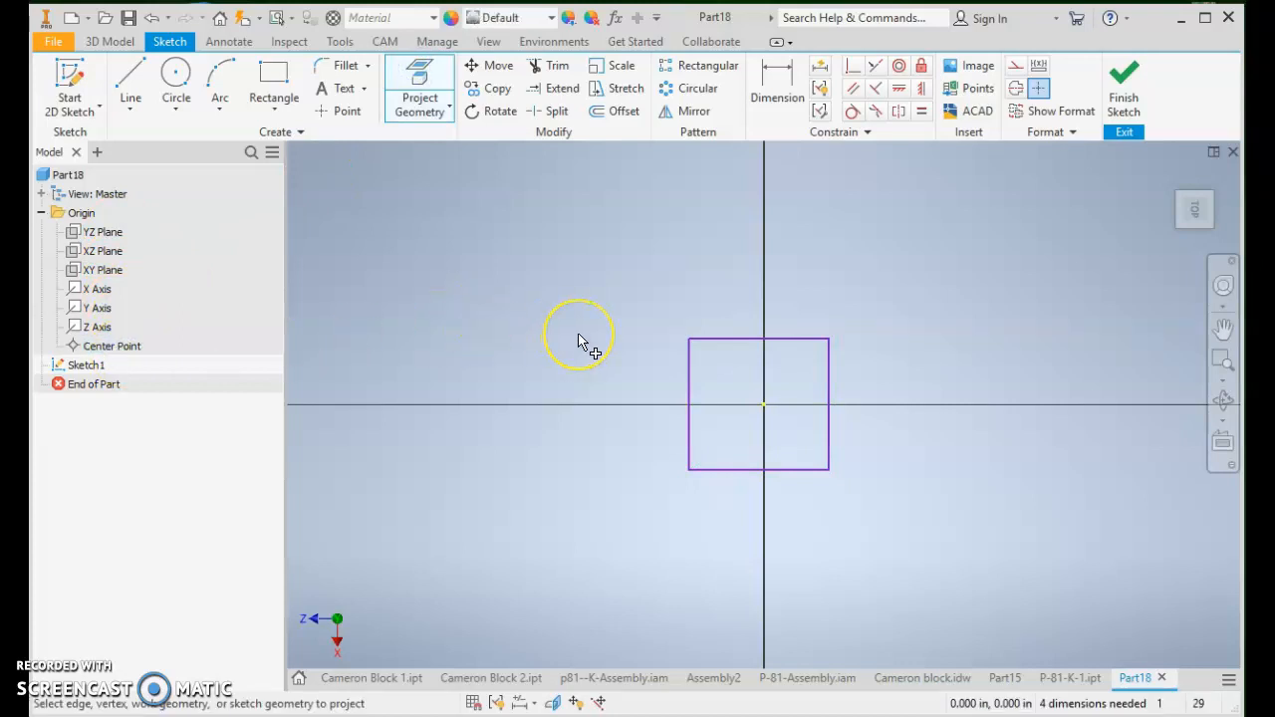
key(Escape)
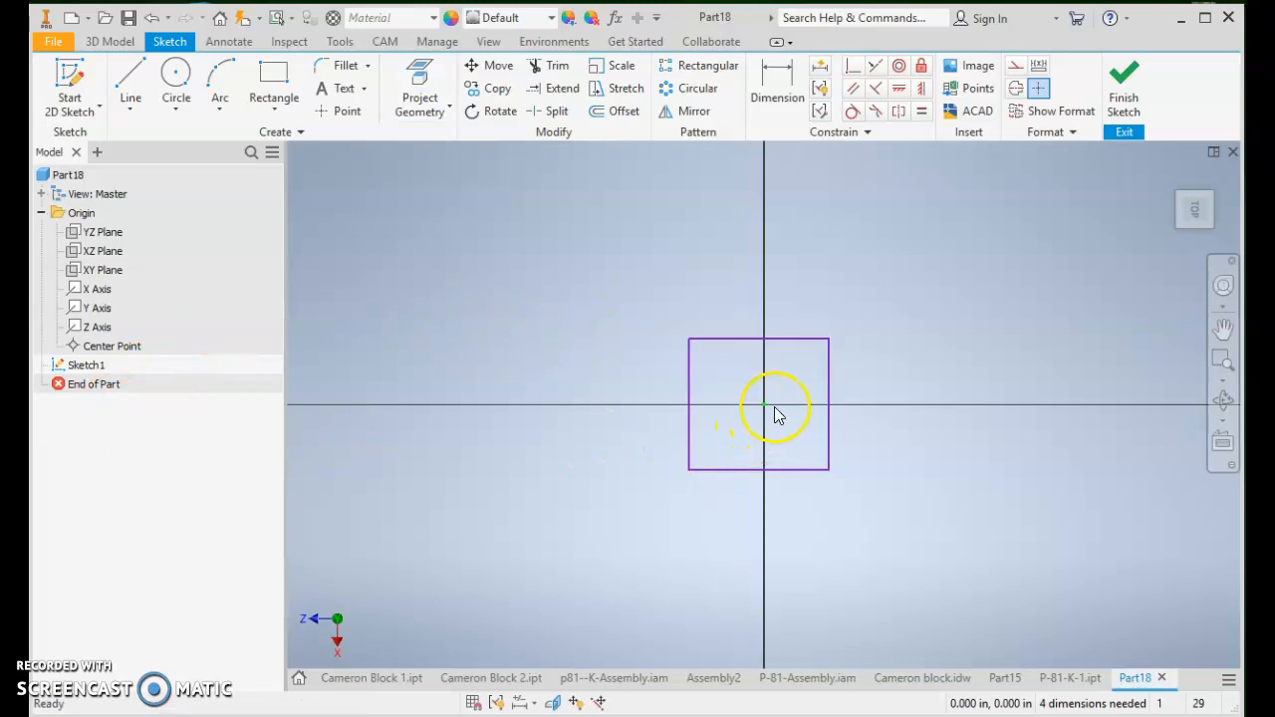
Apply a Horizontal constraint between the midpoint of the rectangle's upper edge and the projected center point
click(900, 89)
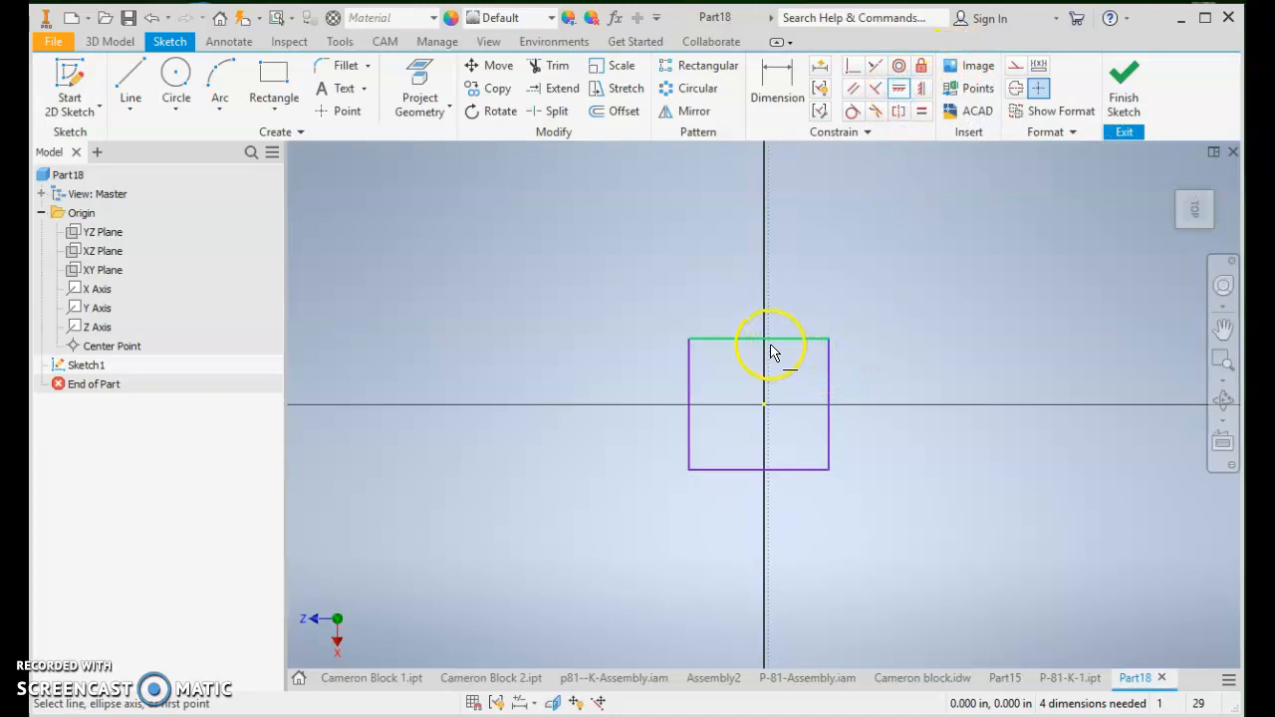
click(764, 404)
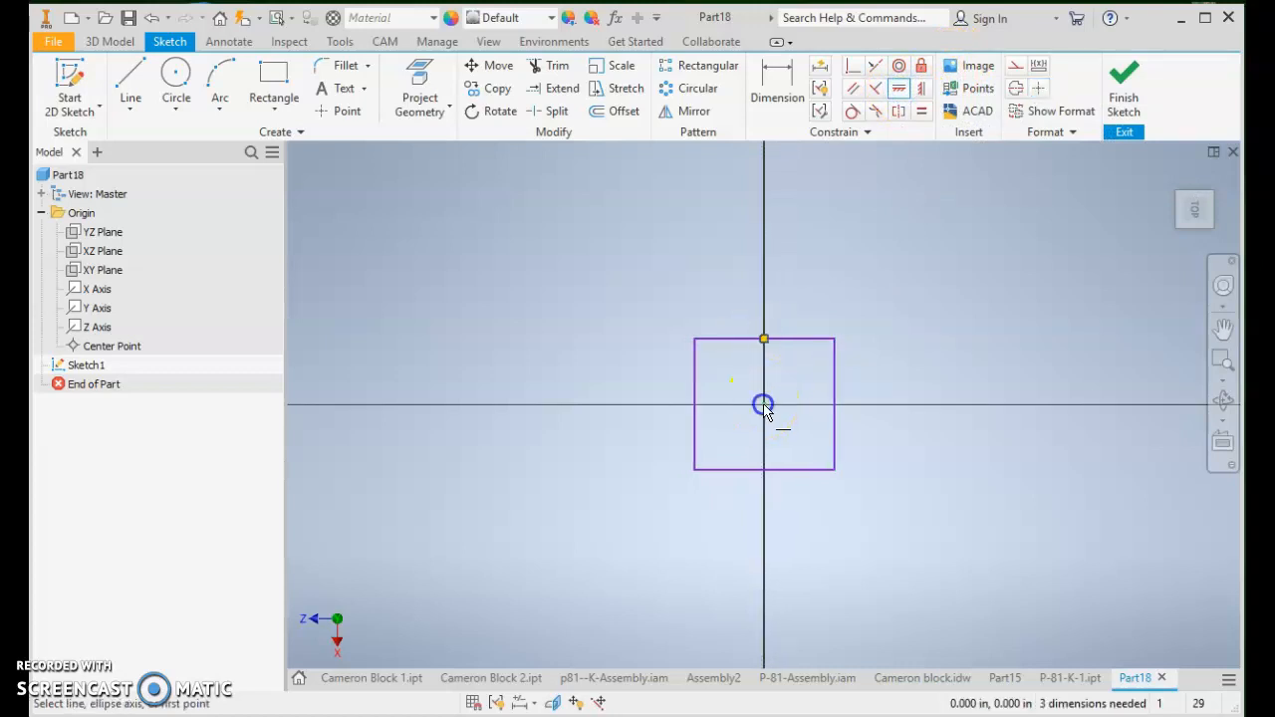
Apply a Vertical constraint between the midpoint of the rectangle's right edge and the projected center point
click(922, 90)
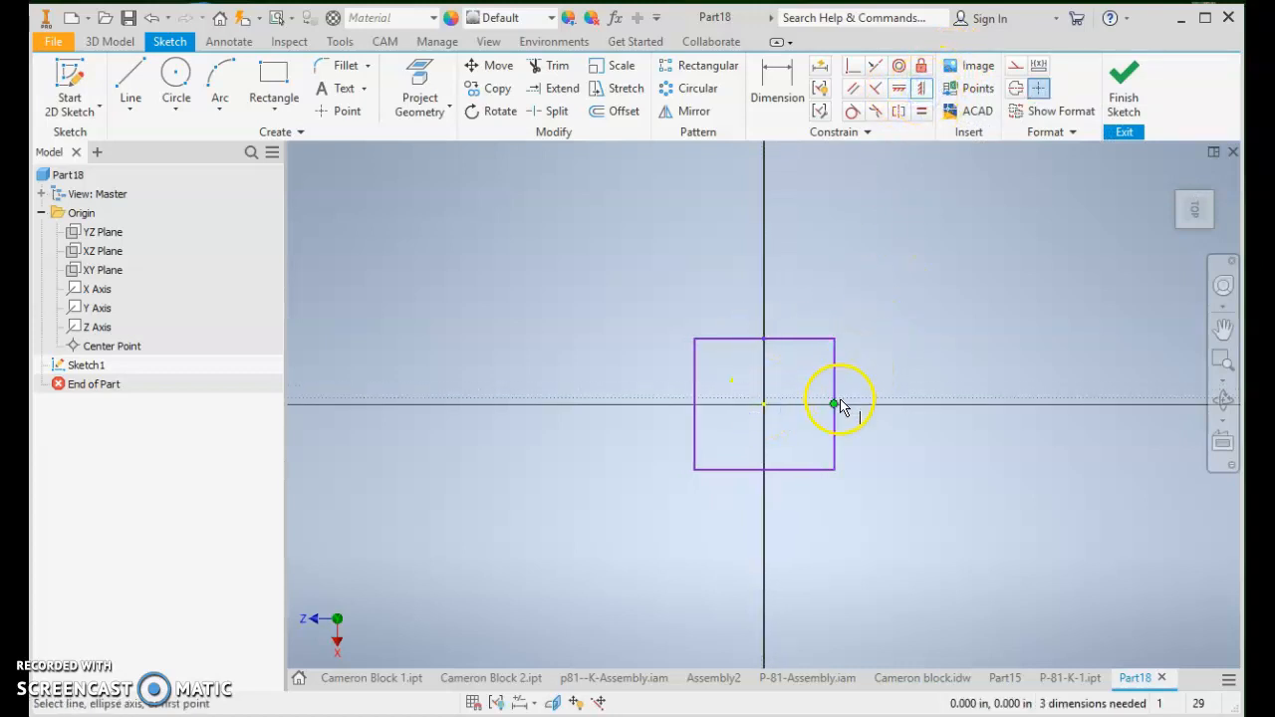
click(836, 404)
click(776, 409)
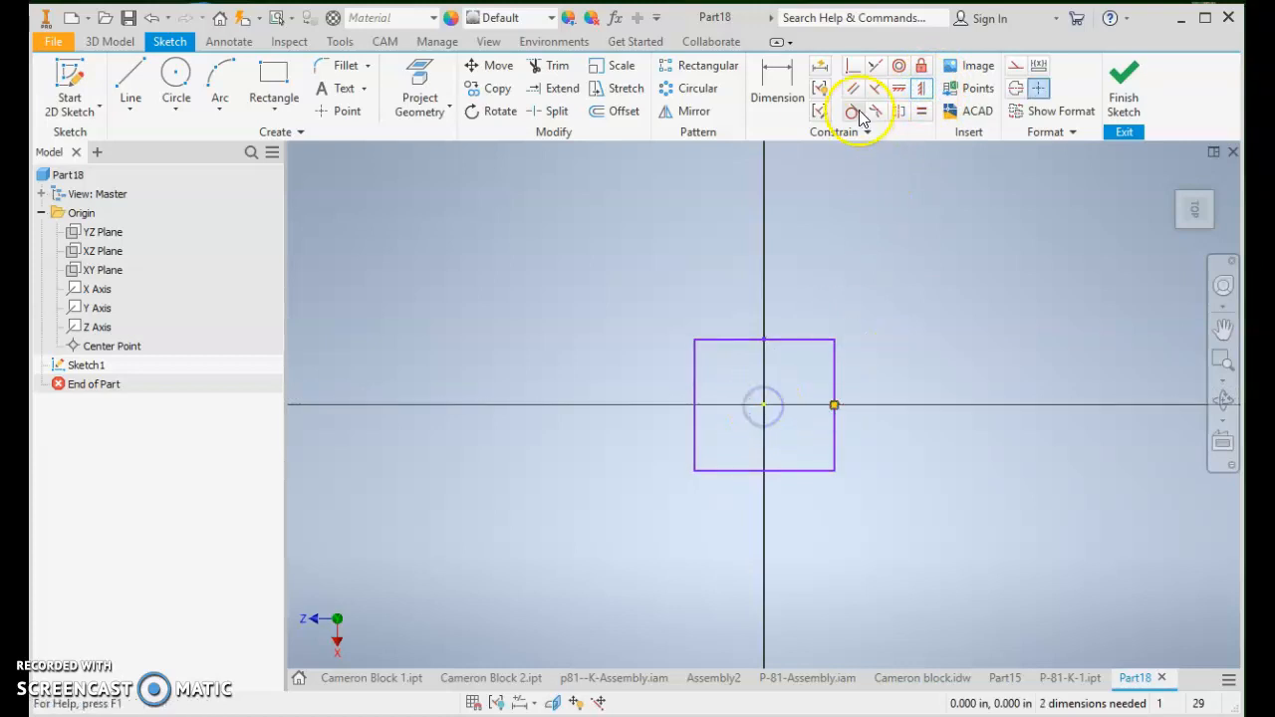
Dimension the rectangle's width between its left and right edges above the shape, accepting the drawn size
click(777, 84)
click(696, 385)
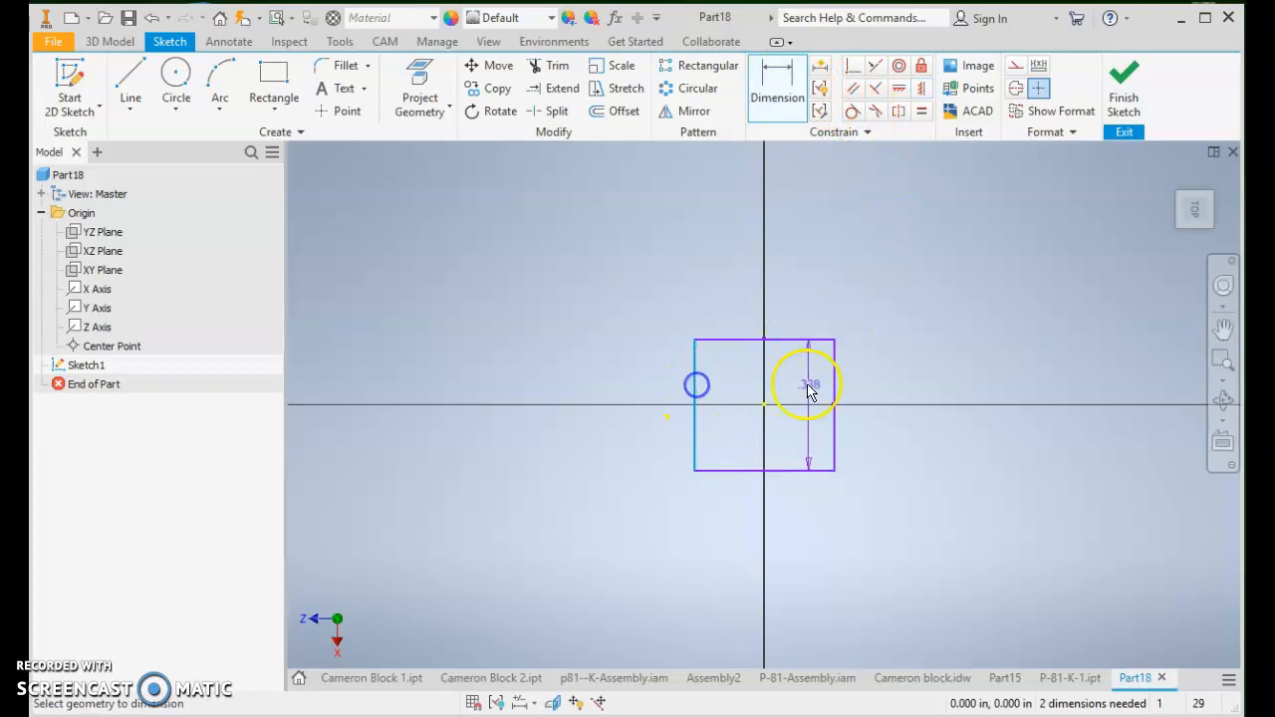
click(836, 389)
click(785, 288)
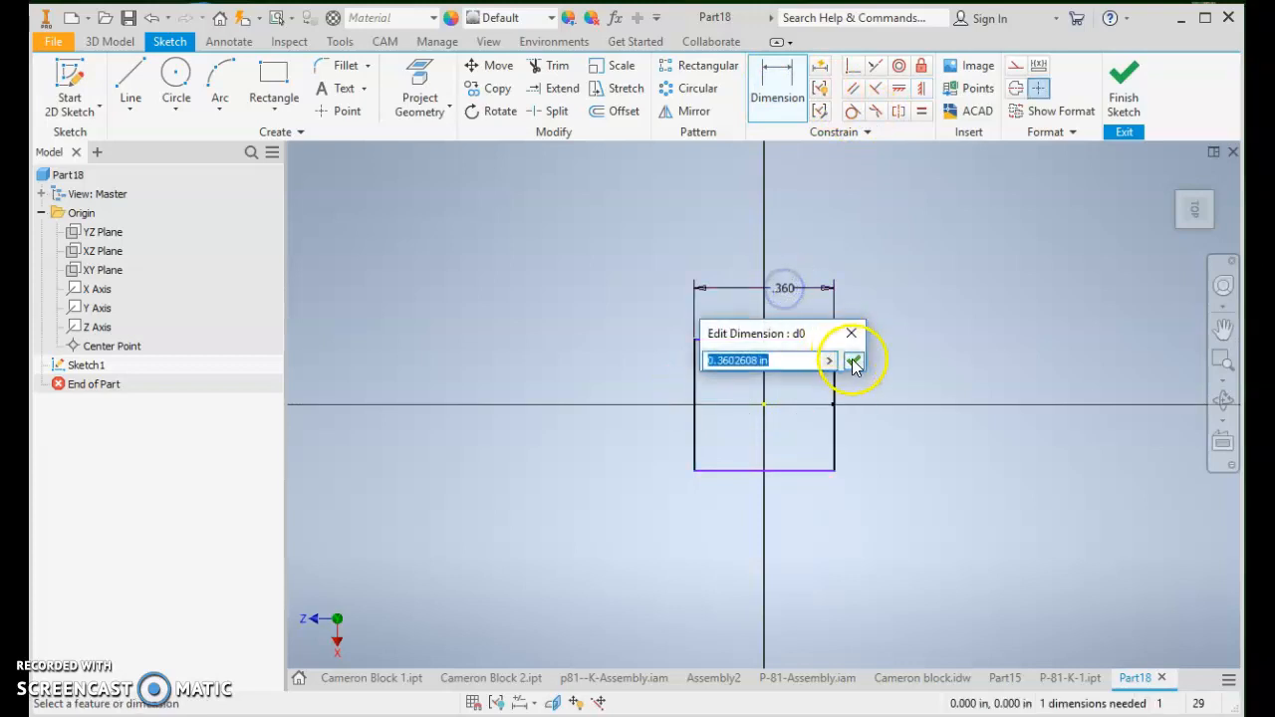
click(850, 358)
Dimension the rectangle's height between its upper and lower edges, accepting the drawn size, and end the dimensioning
click(802, 343)
click(797, 469)
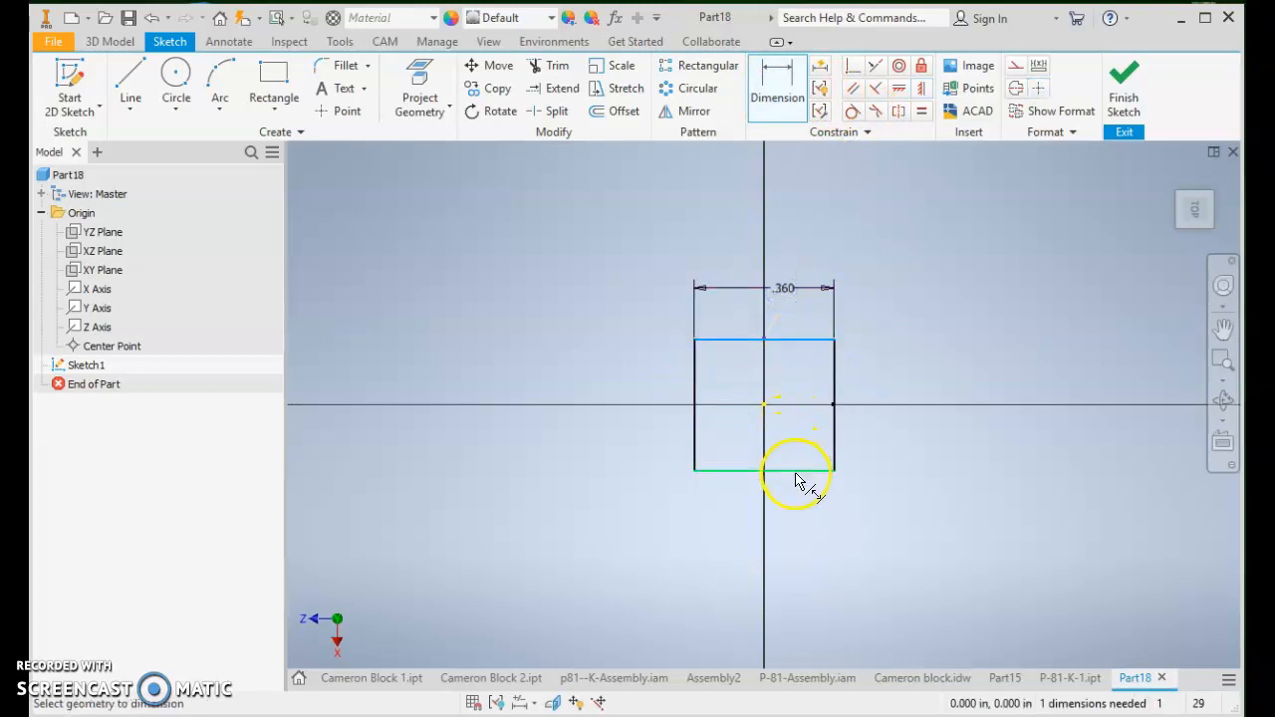
click(913, 448)
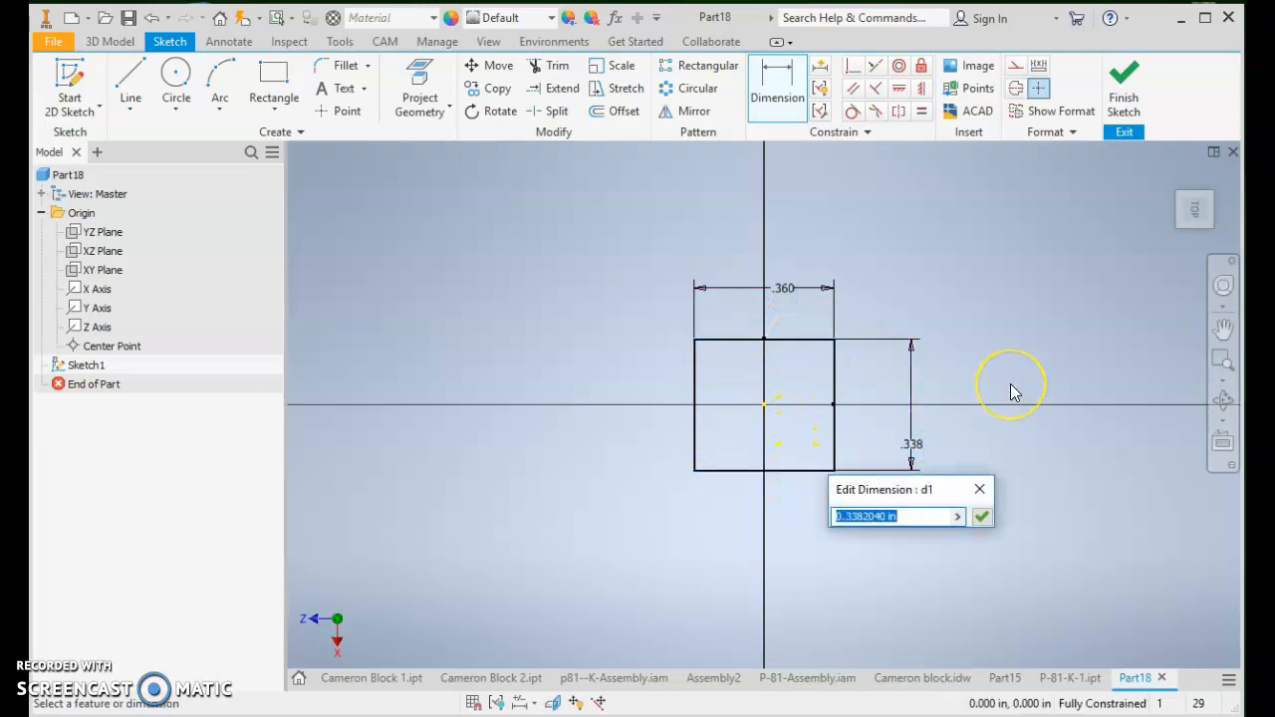
click(981, 518)
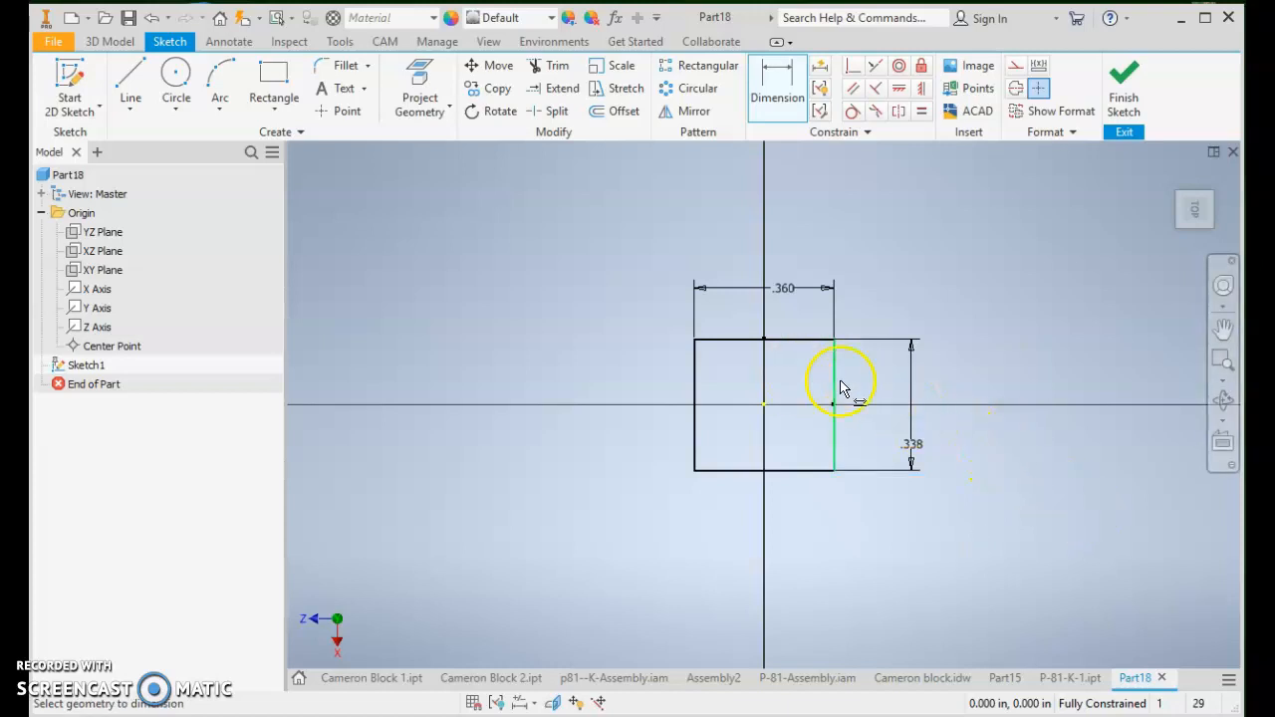
key(Escape)
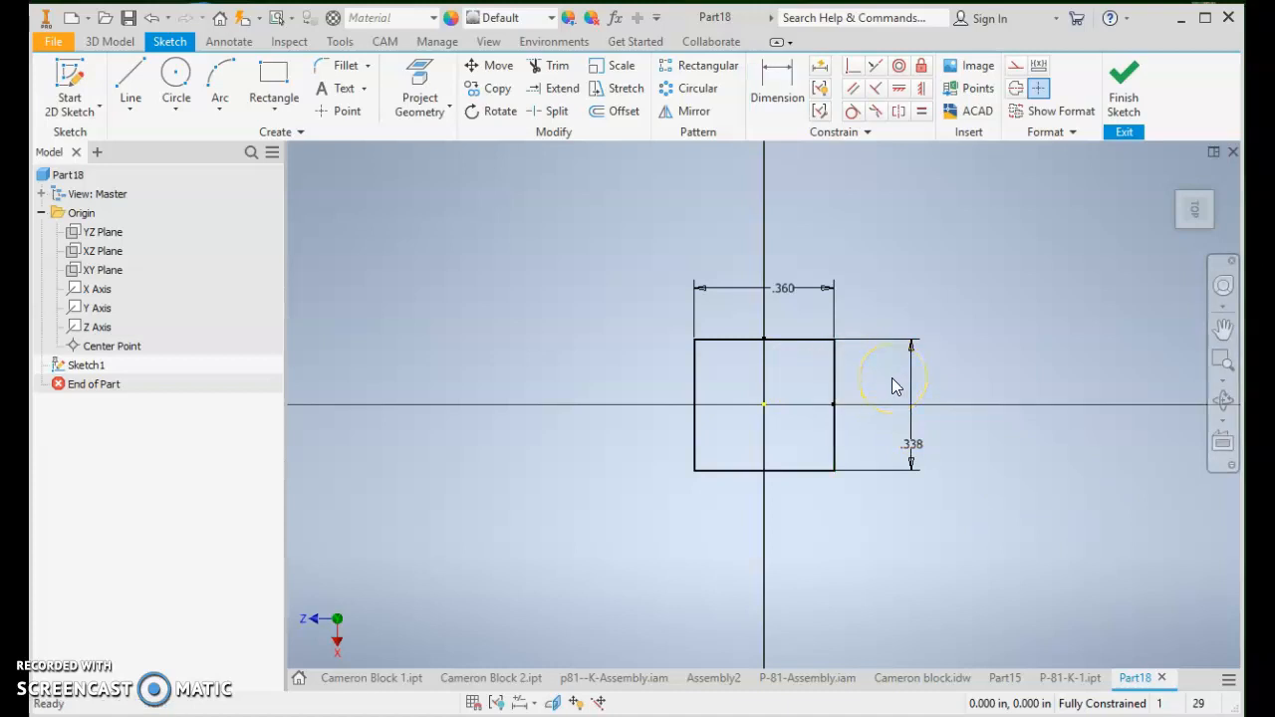
click(837, 388)
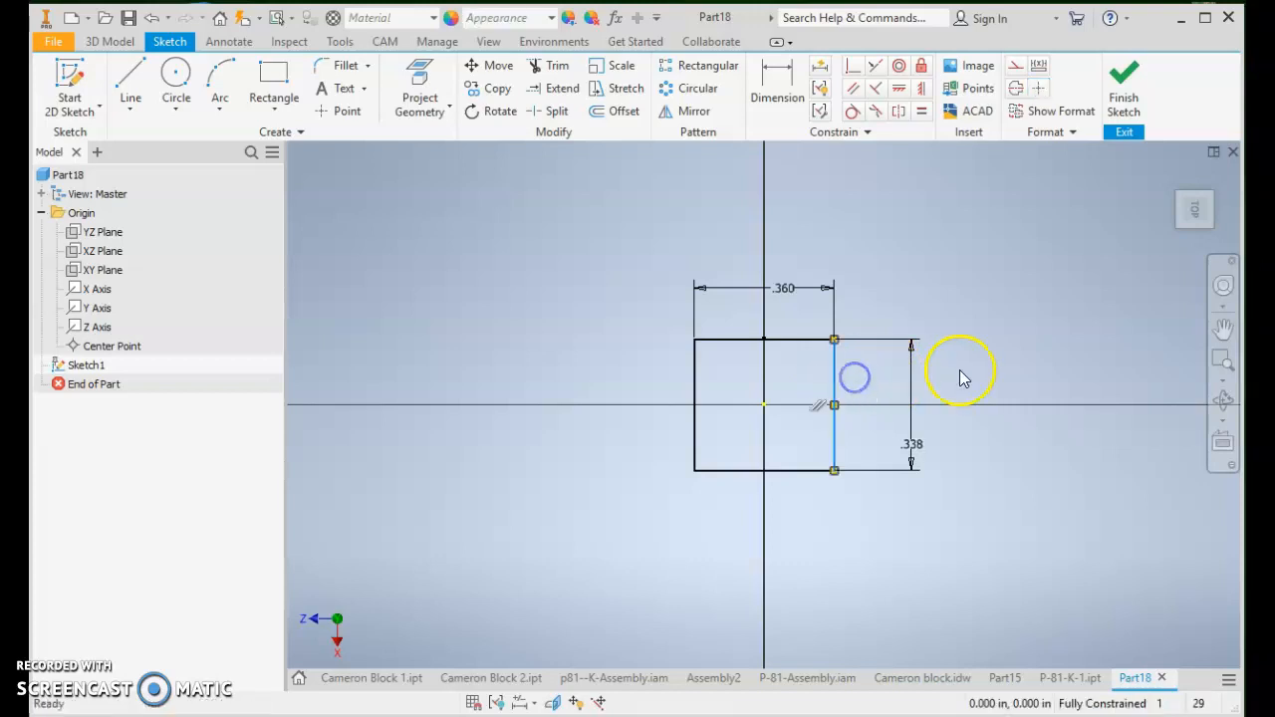
click(960, 372)
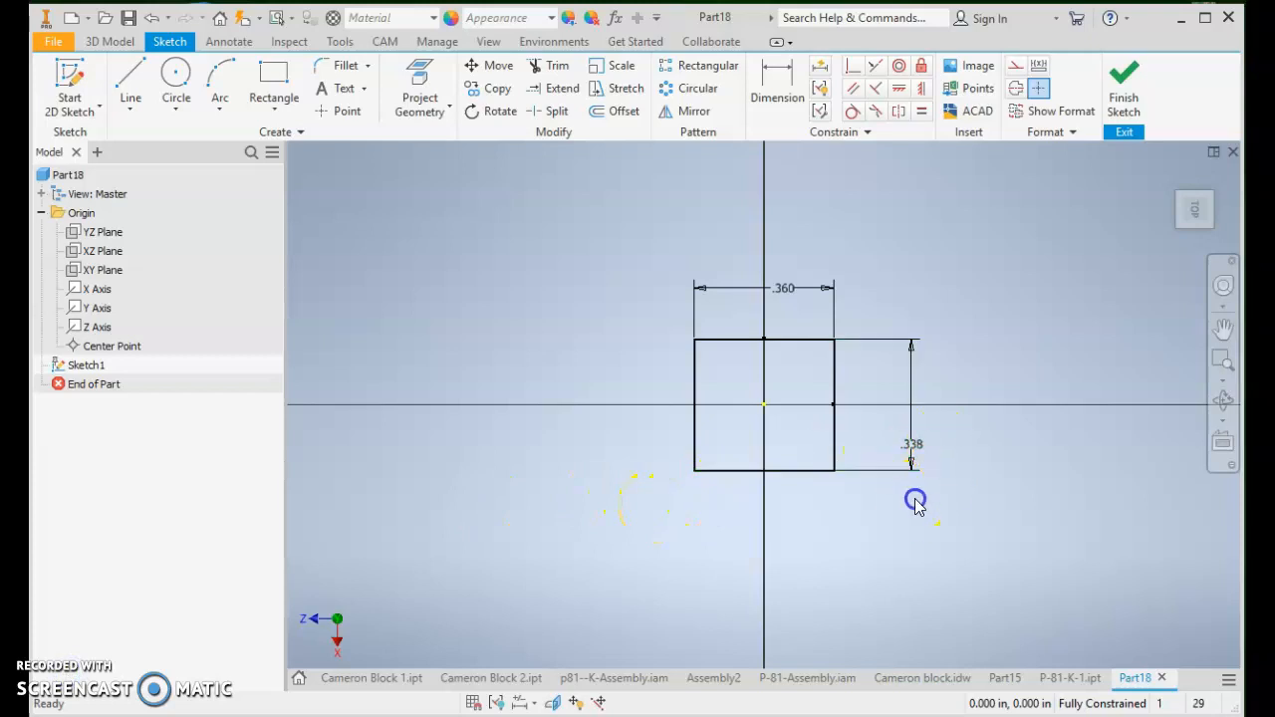
click(956, 526)
Undo everything back through the dimensions, constraints, rectangle and sketch, and redo only the empty sketch
key(ctrl+z)
key(ctrl+z)
key(ctrl+z)
key(ctrl+z)
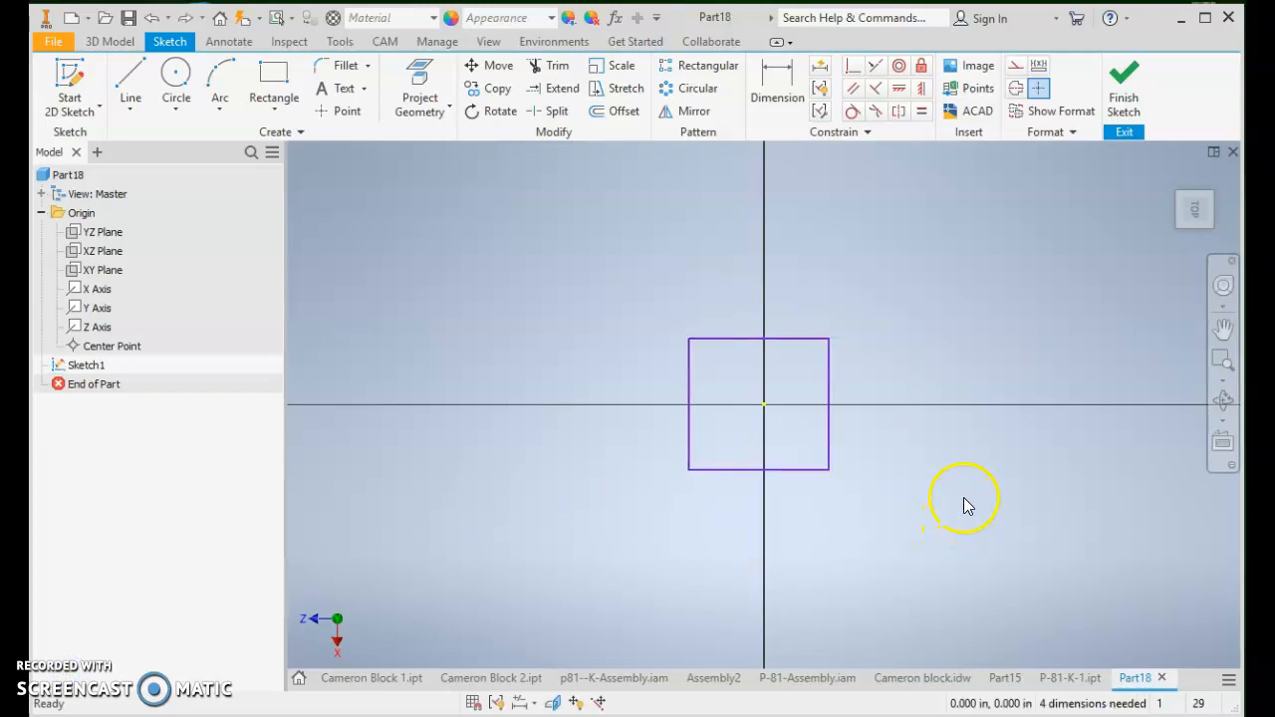
key(ctrl+z)
key(ctrl+z)
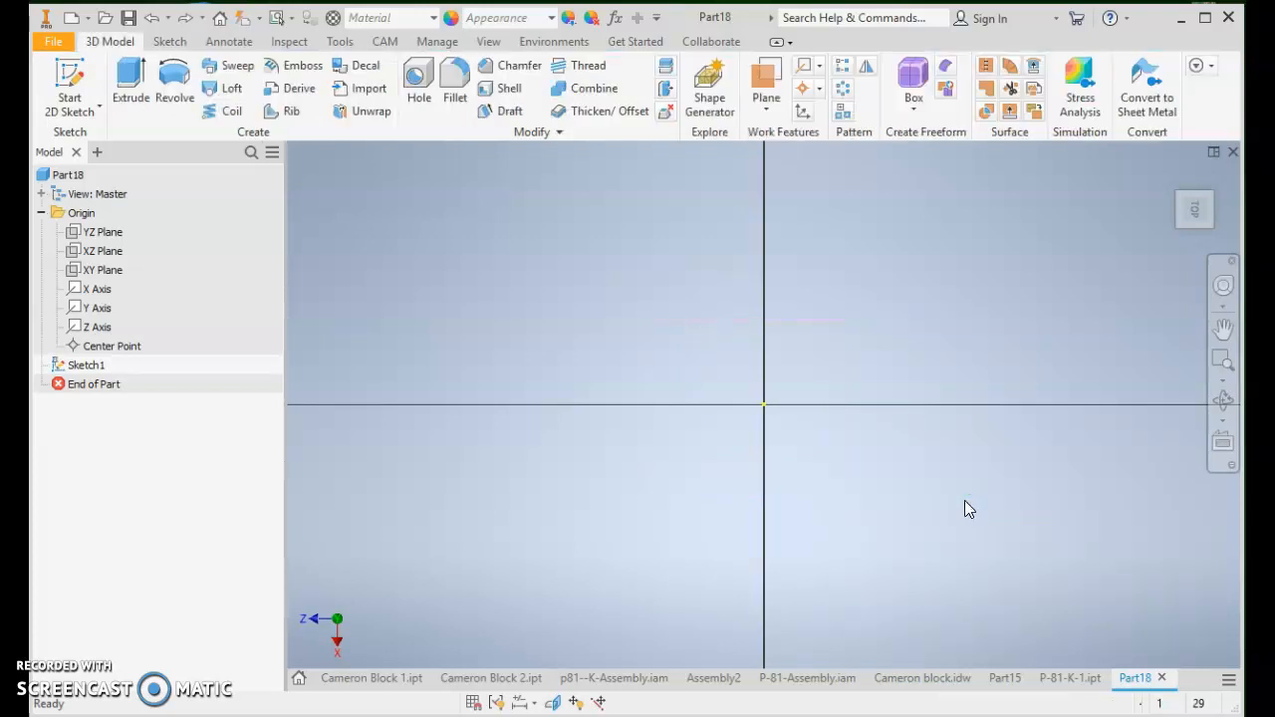
key(ctrl+z)
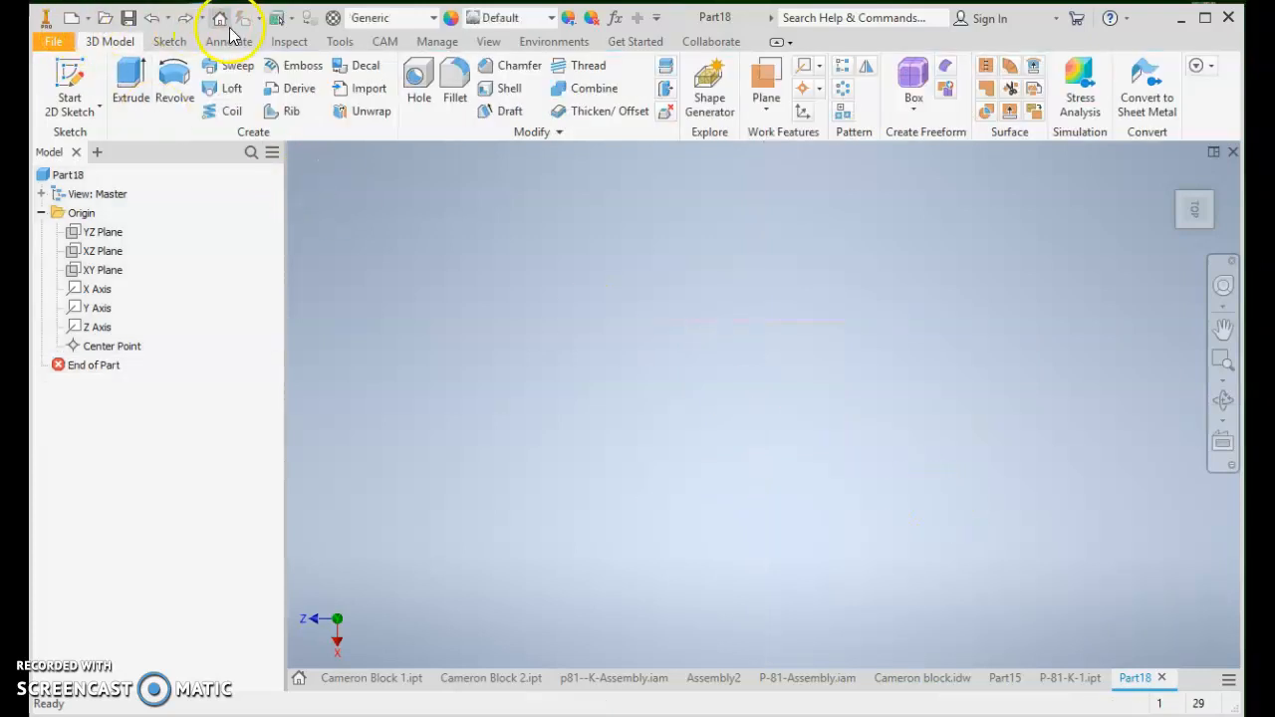
click(186, 18)
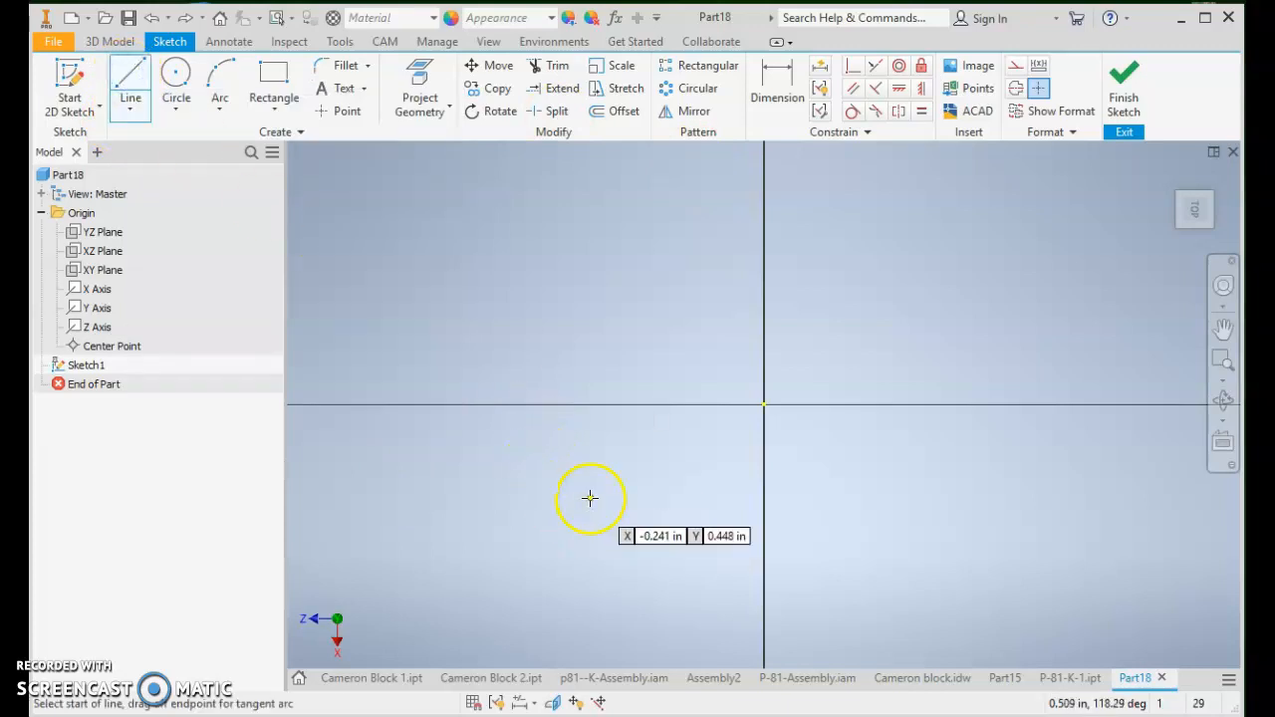
Sketch a closed four-sided outline around the center point with Line, using a lower edge about 1.19 in long and a slanted right edge
click(539, 509)
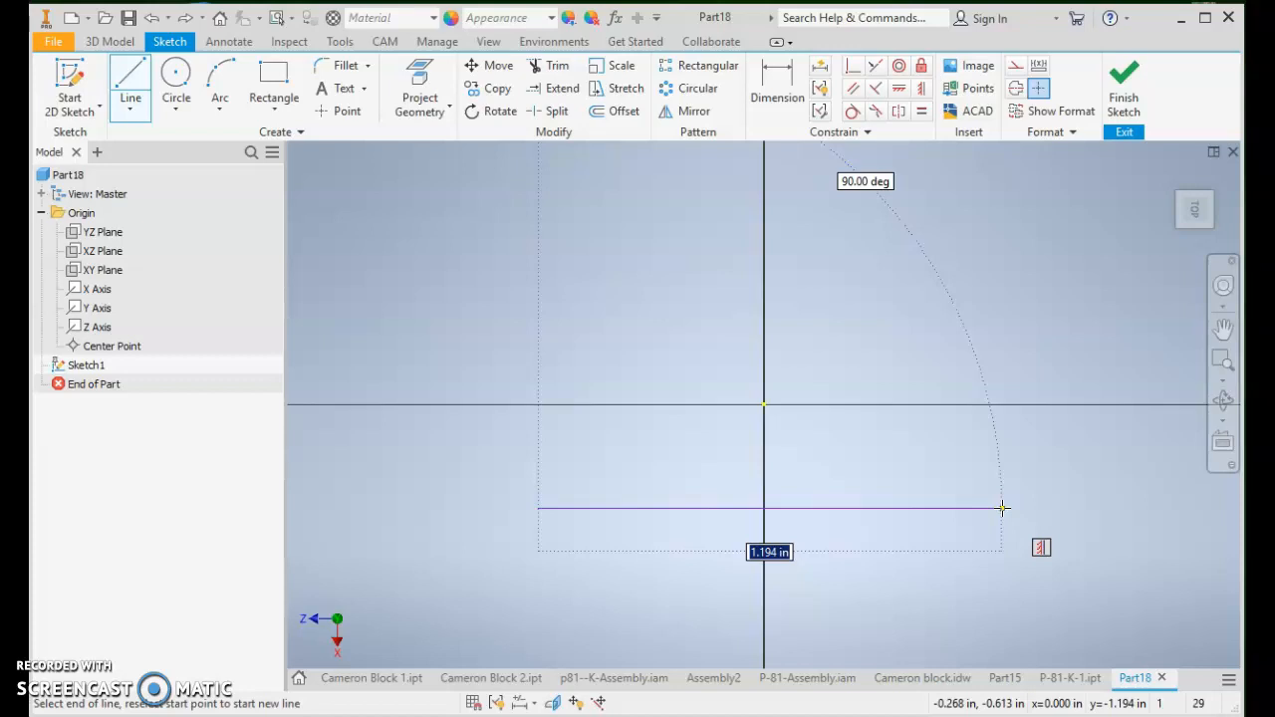
click(1003, 508)
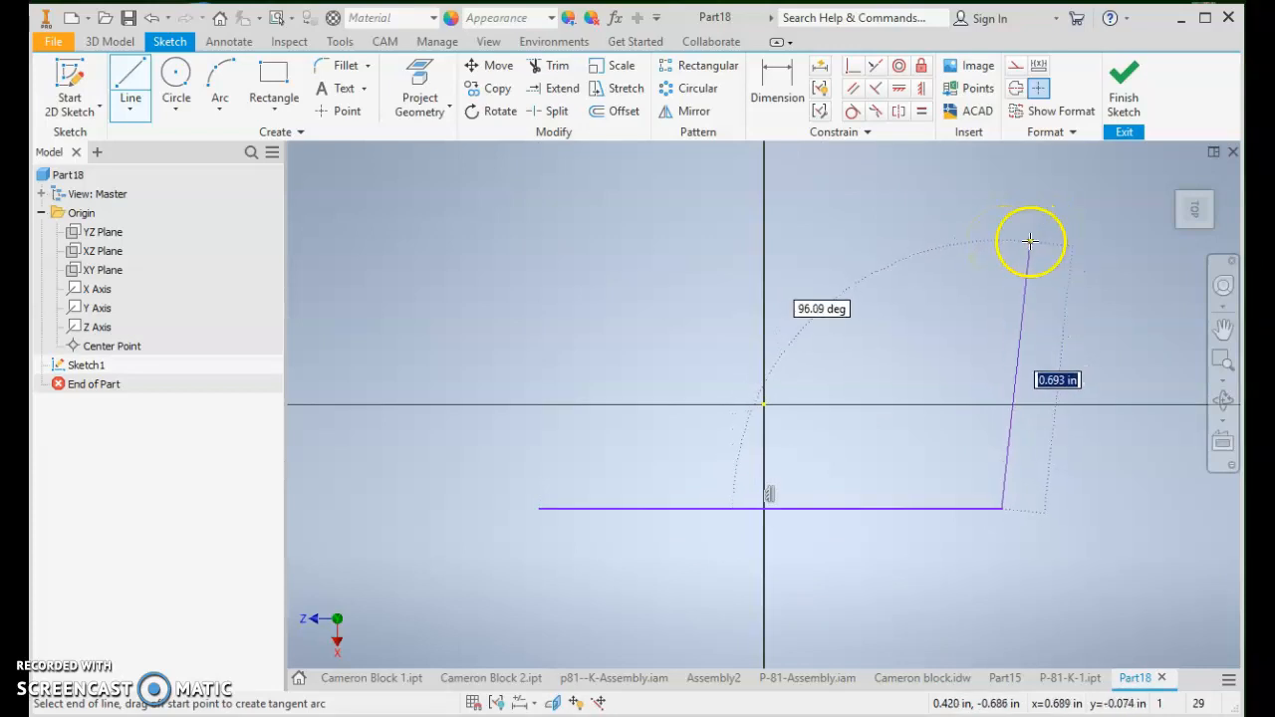
click(1039, 242)
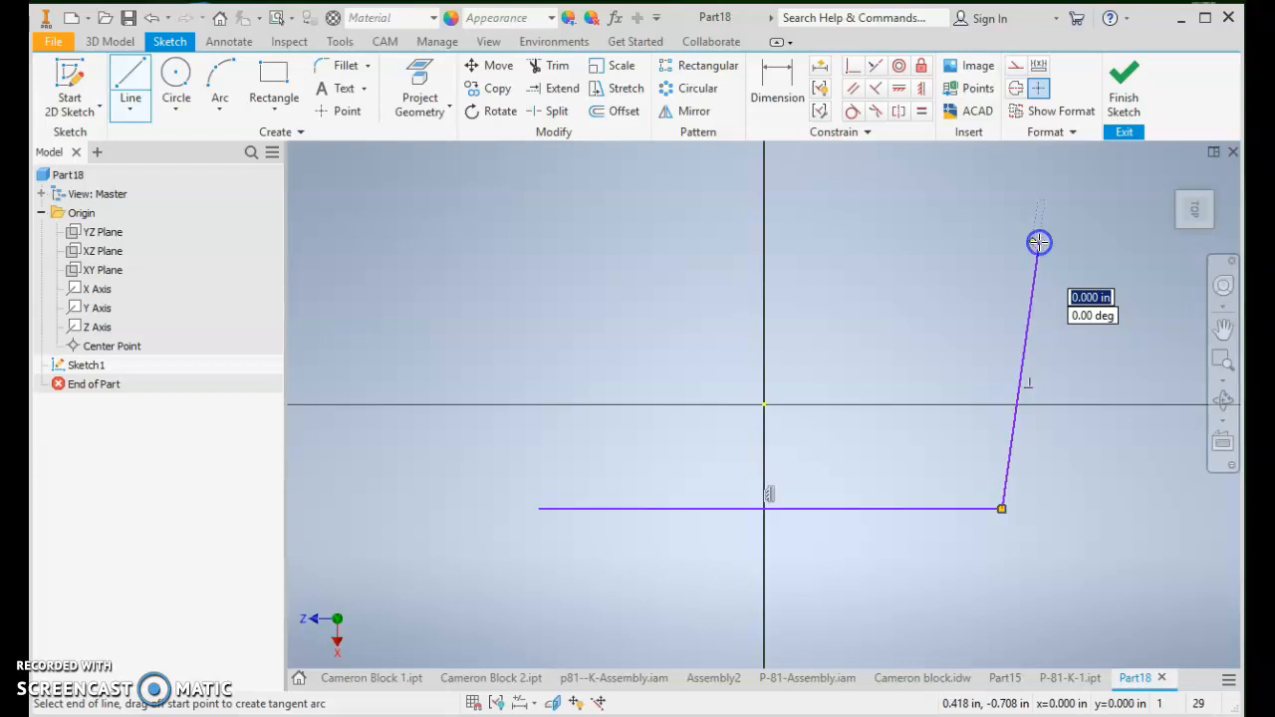
click(536, 242)
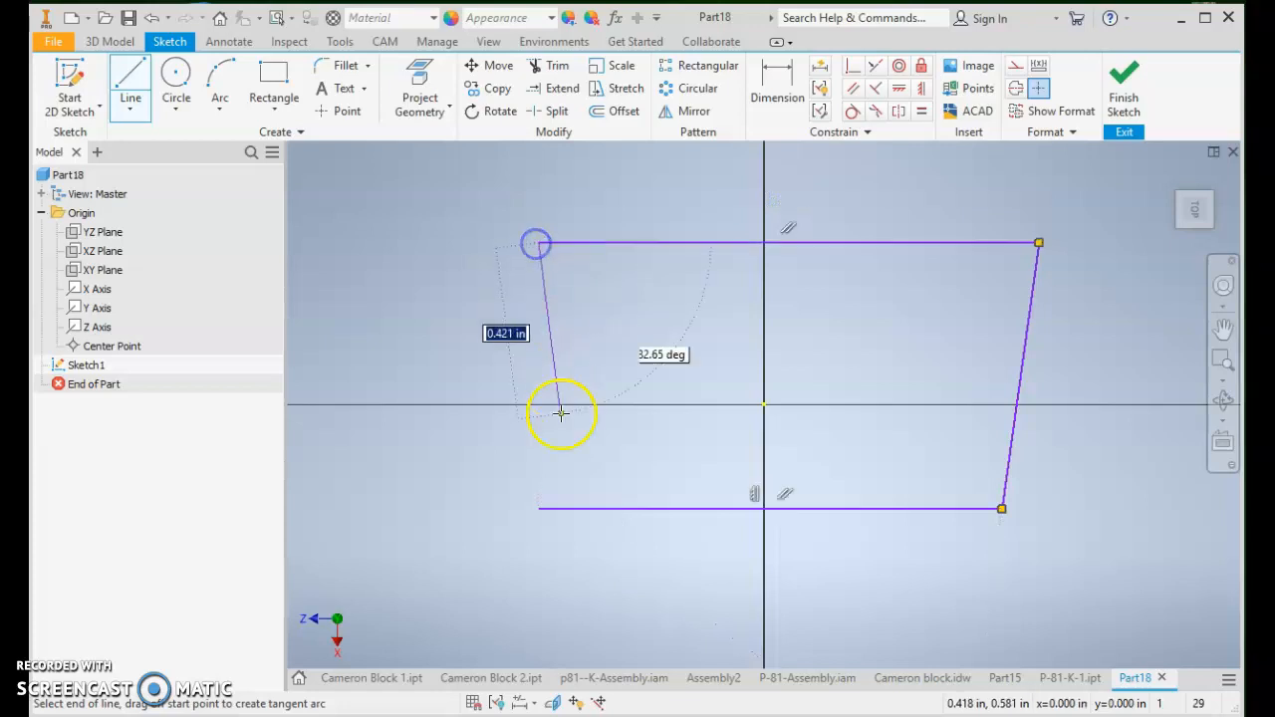
click(538, 508)
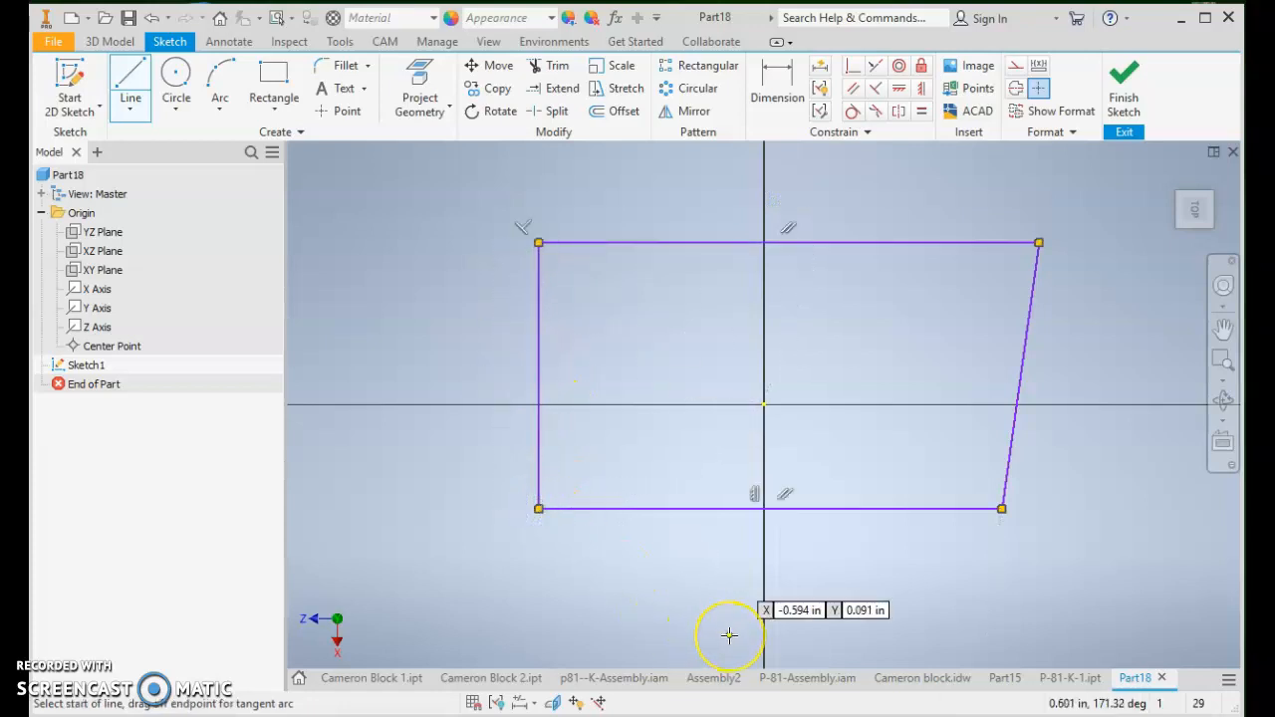
key(Escape)
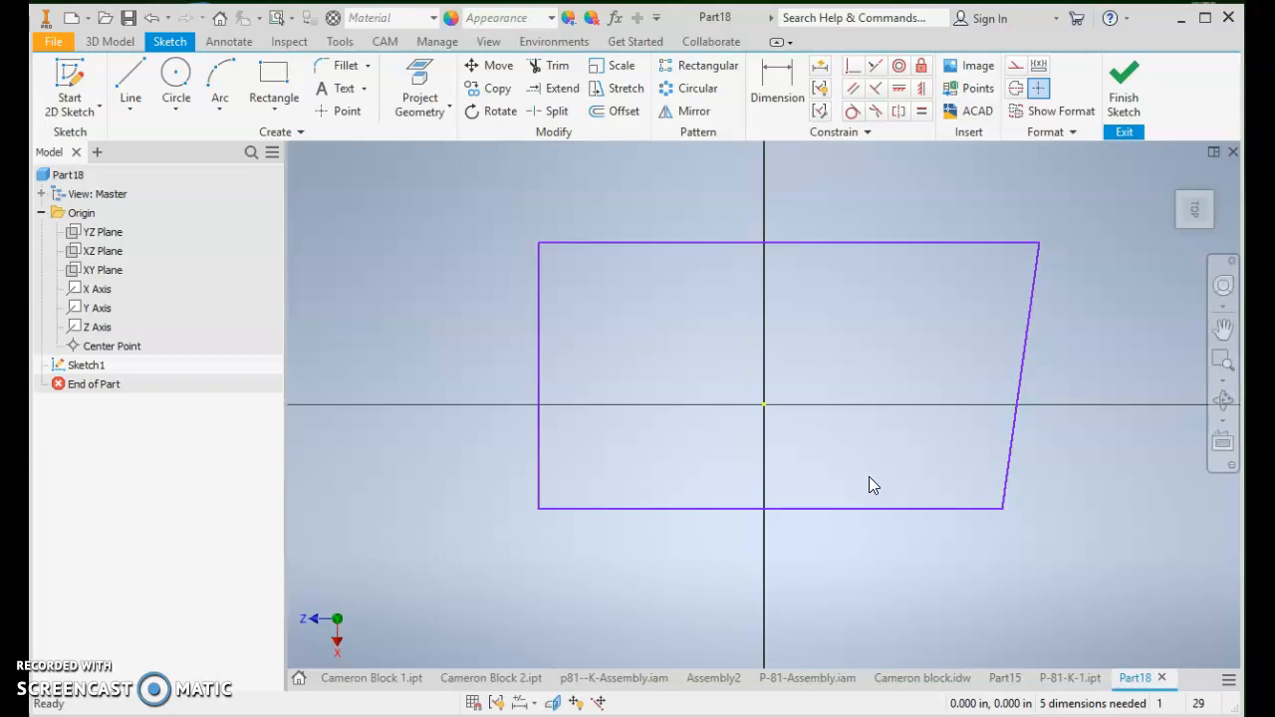
Move the outline's slanted right edge inward and reposition its upper corner lower and slightly outward
mouse_move(1010, 443)
mouse_down()
mouse_move(951, 448)
mouse_move(971, 453)
mouse_up()
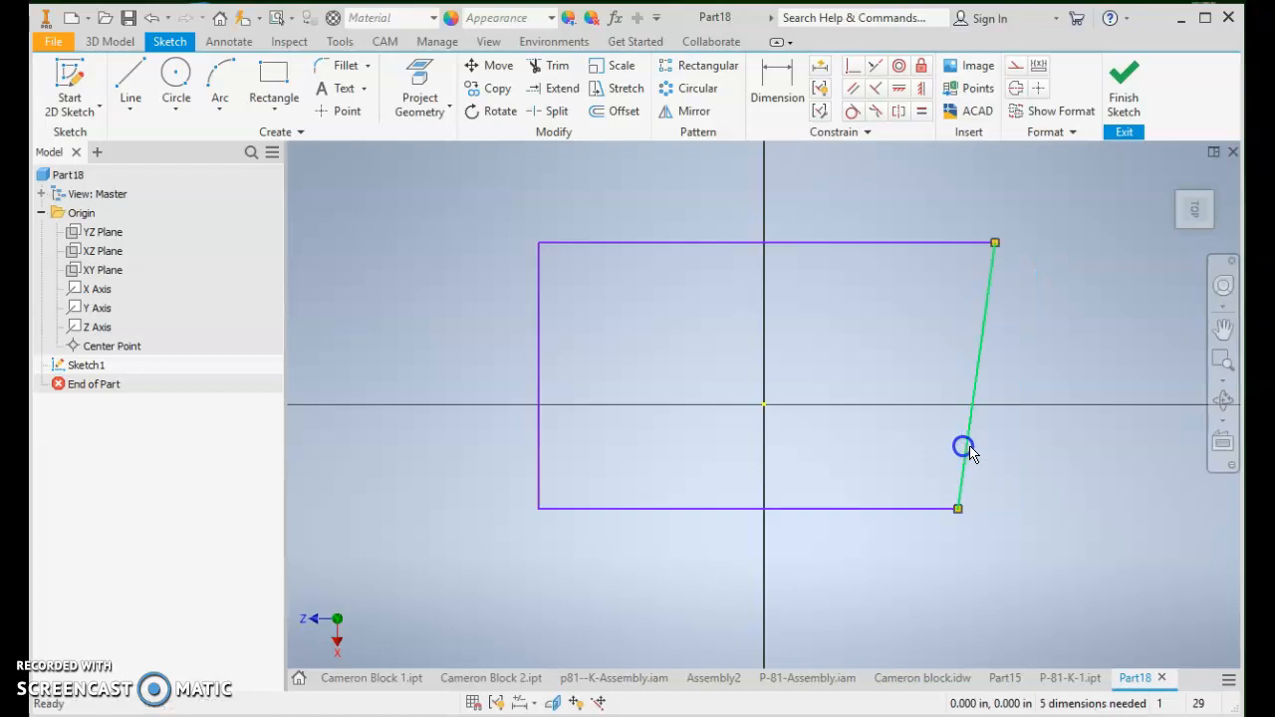
drag(996, 242, 1083, 266)
click(1046, 241)
mouse_move(995, 245)
mouse_down()
mouse_move(1033, 250)
mouse_move(1004, 271)
mouse_move(1066, 276)
mouse_move(1006, 277)
mouse_up()
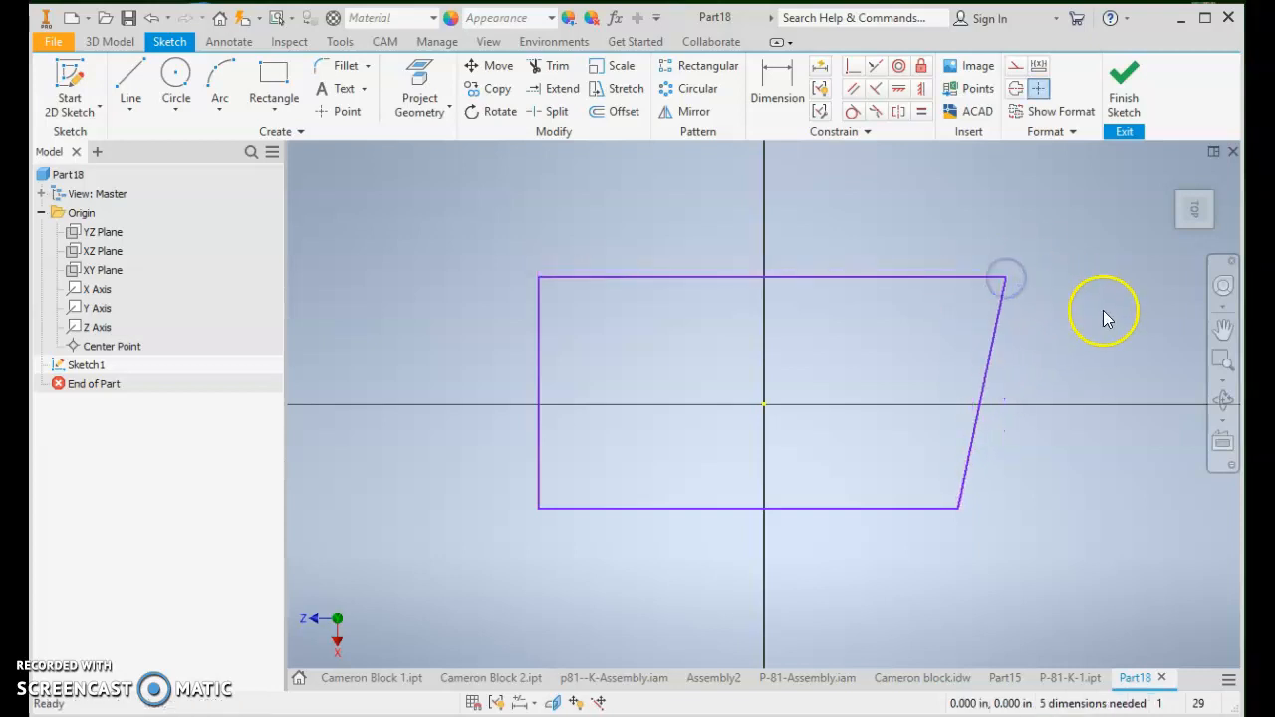
drag(1082, 237, 894, 606)
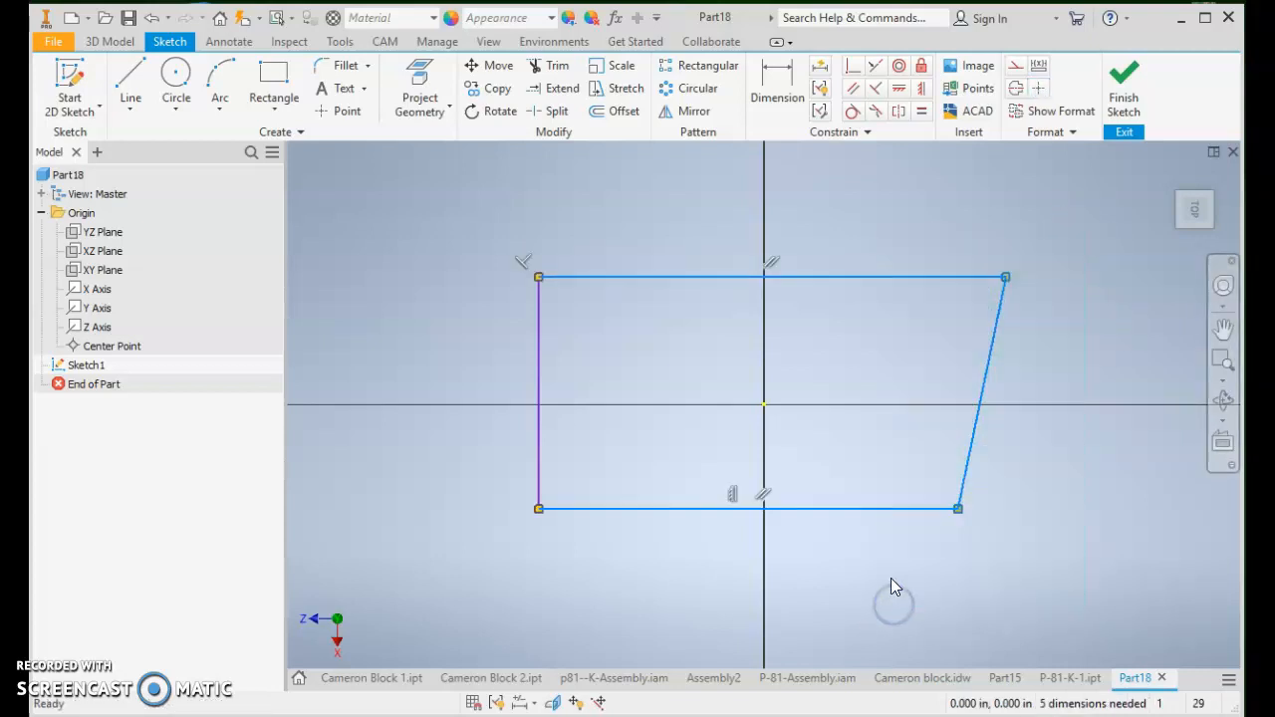
key(Escape)
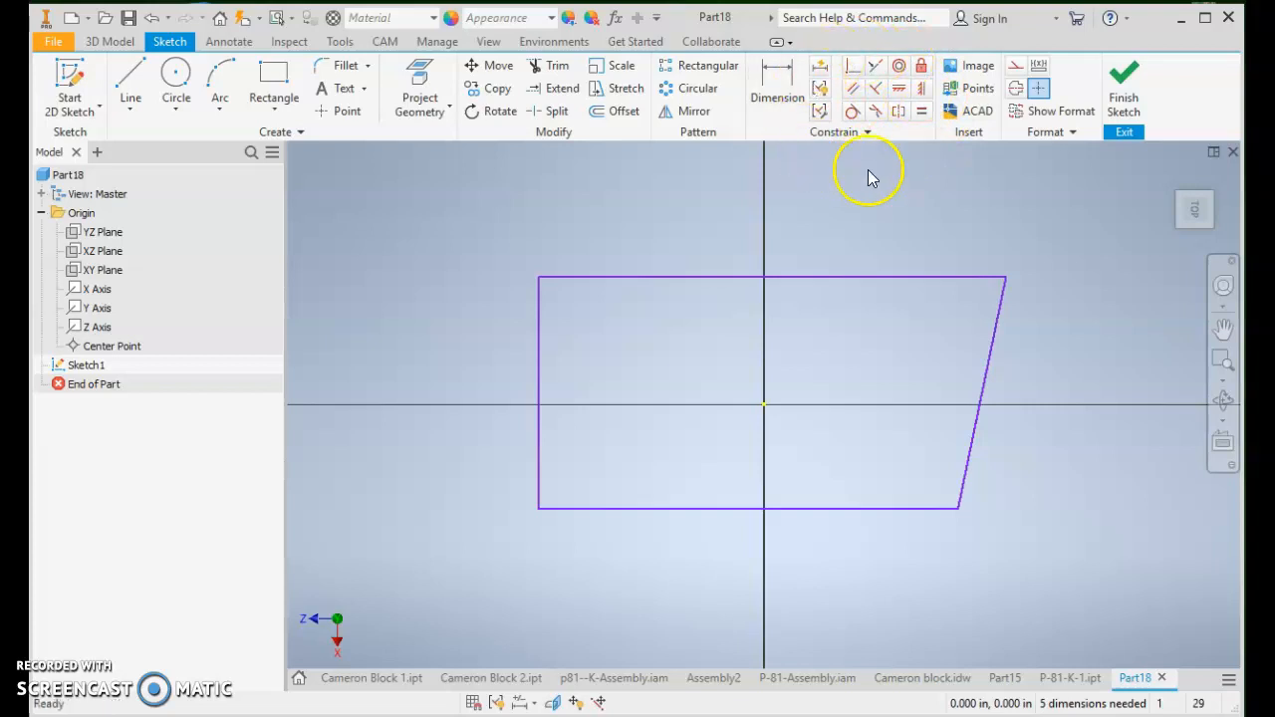
Apply a Perpendicular constraint between the outline's lower edge and its slanted right edge
click(876, 91)
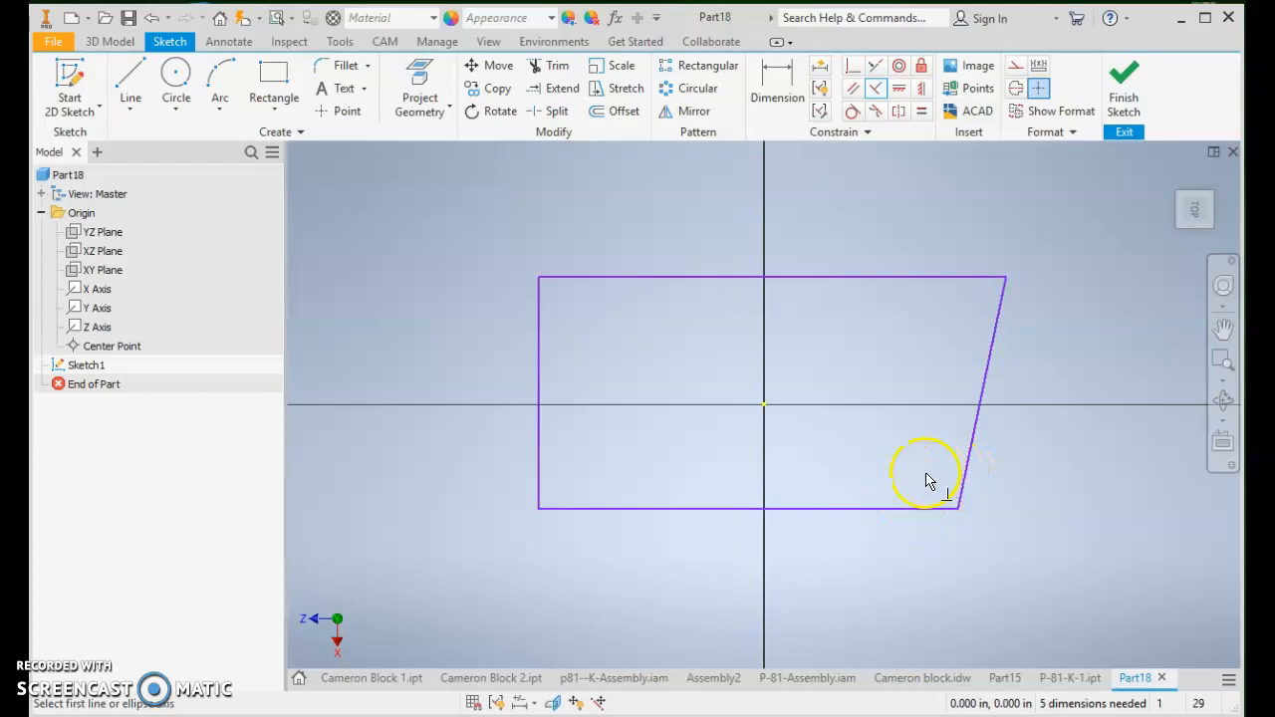
click(918, 511)
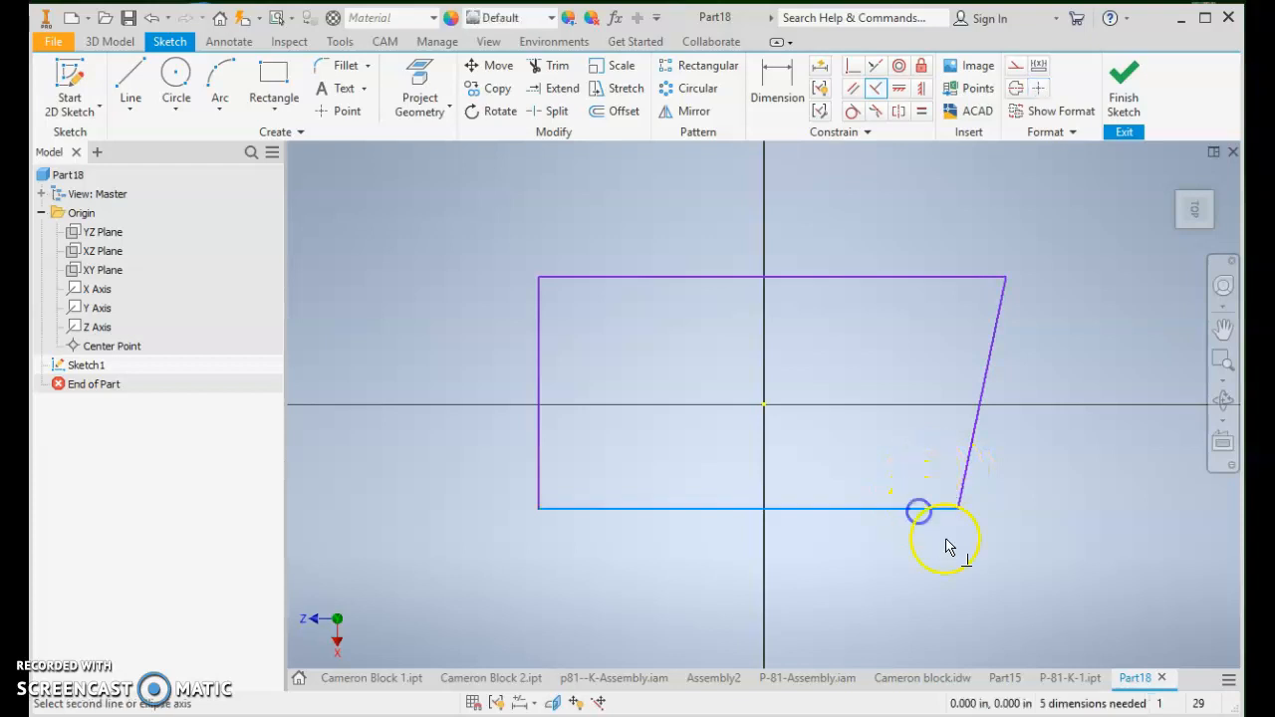
click(970, 463)
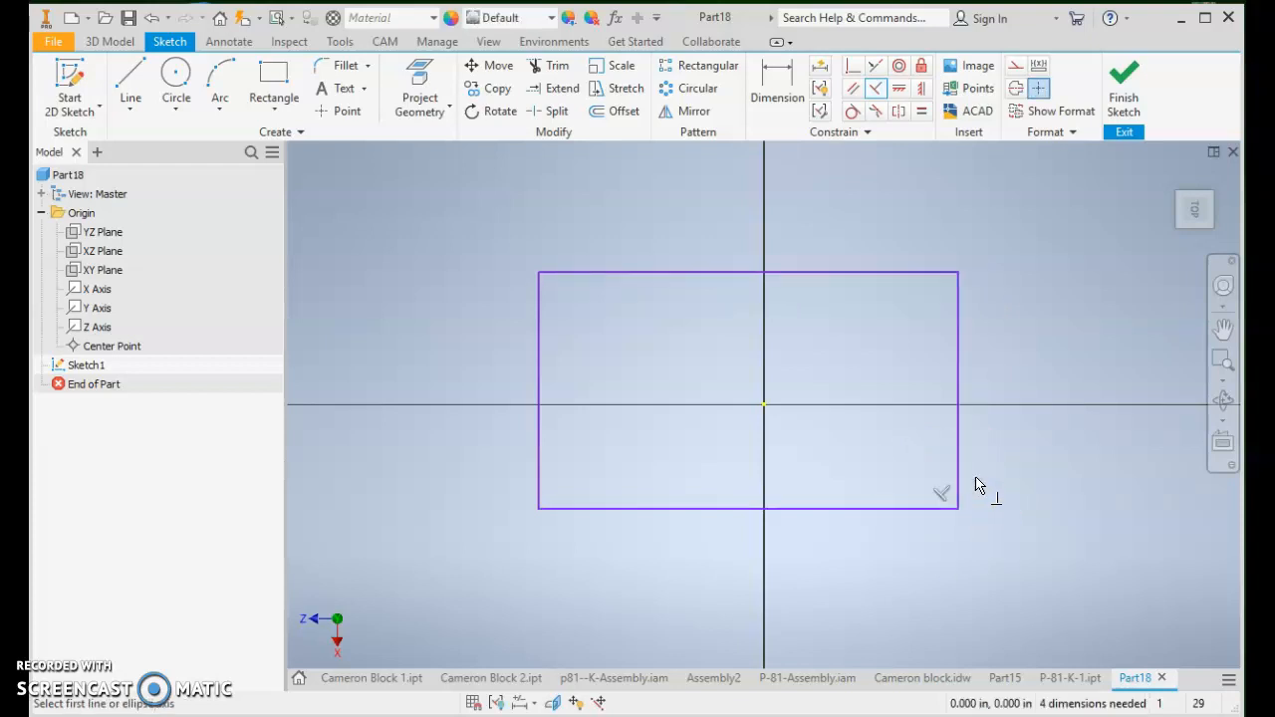
key(Escape)
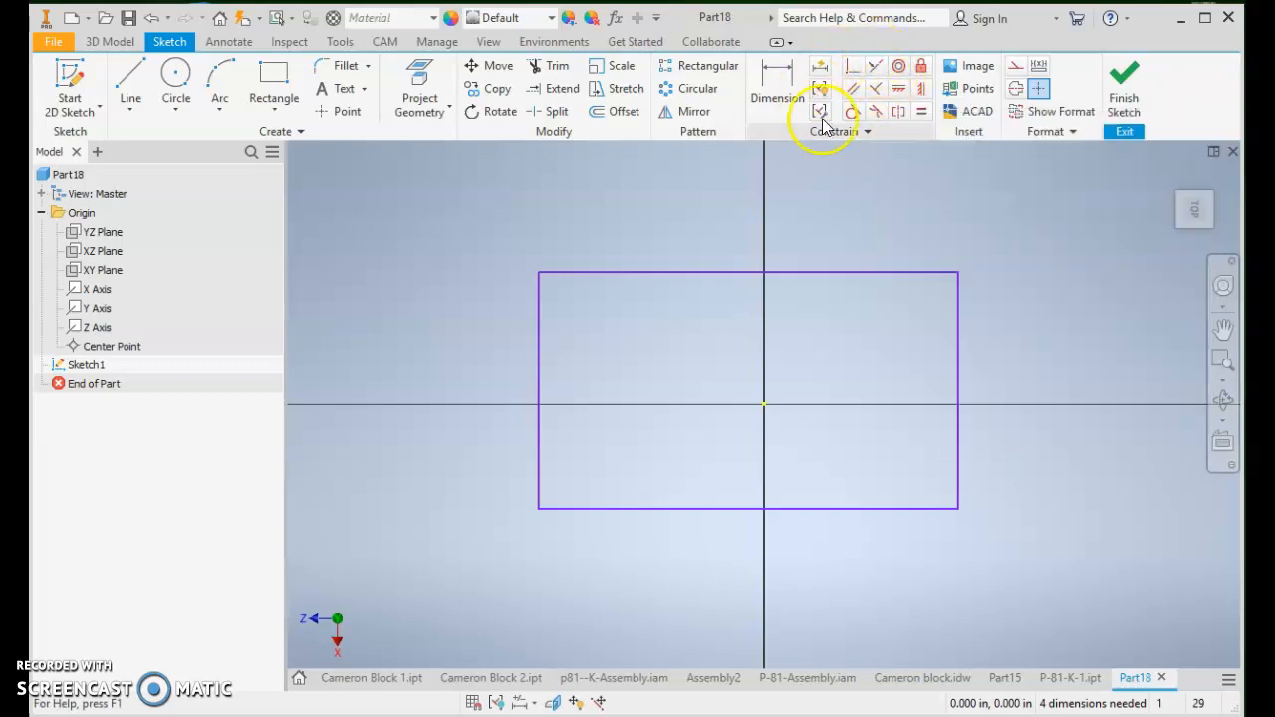
Sketch a line about 0.28 in long outward from the rectangle's left edge, and undo it
click(131, 88)
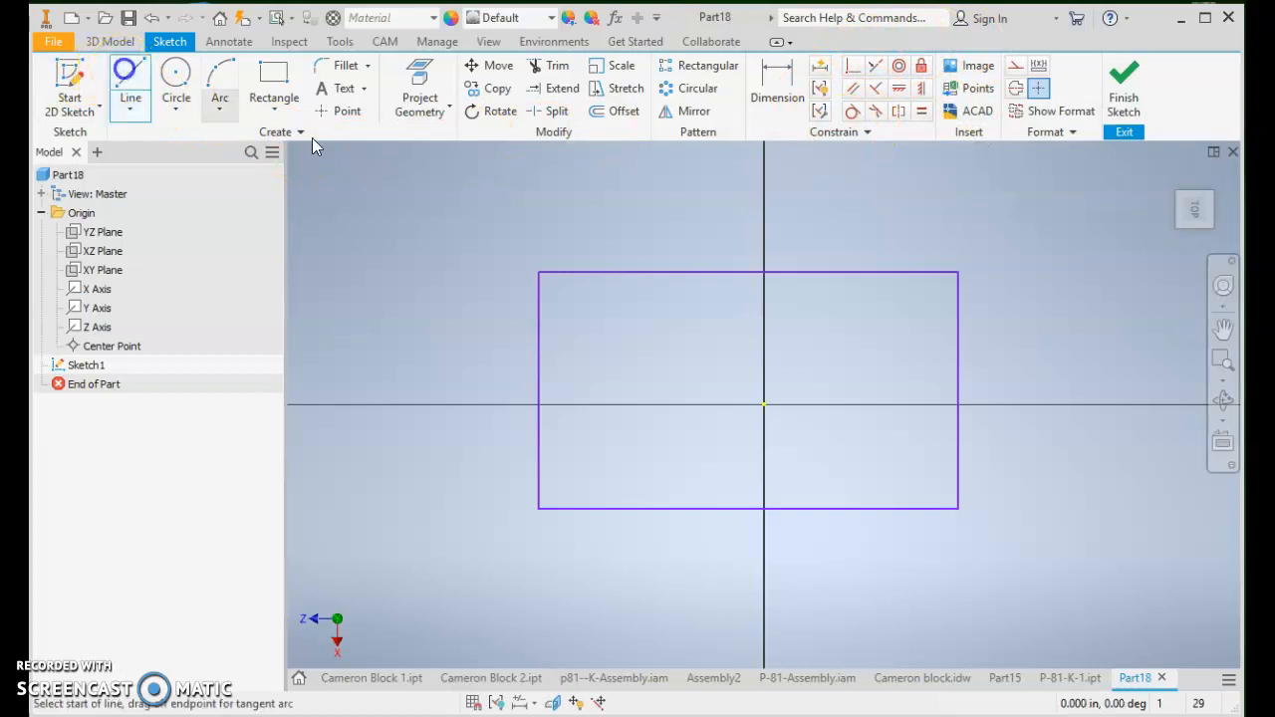
click(539, 361)
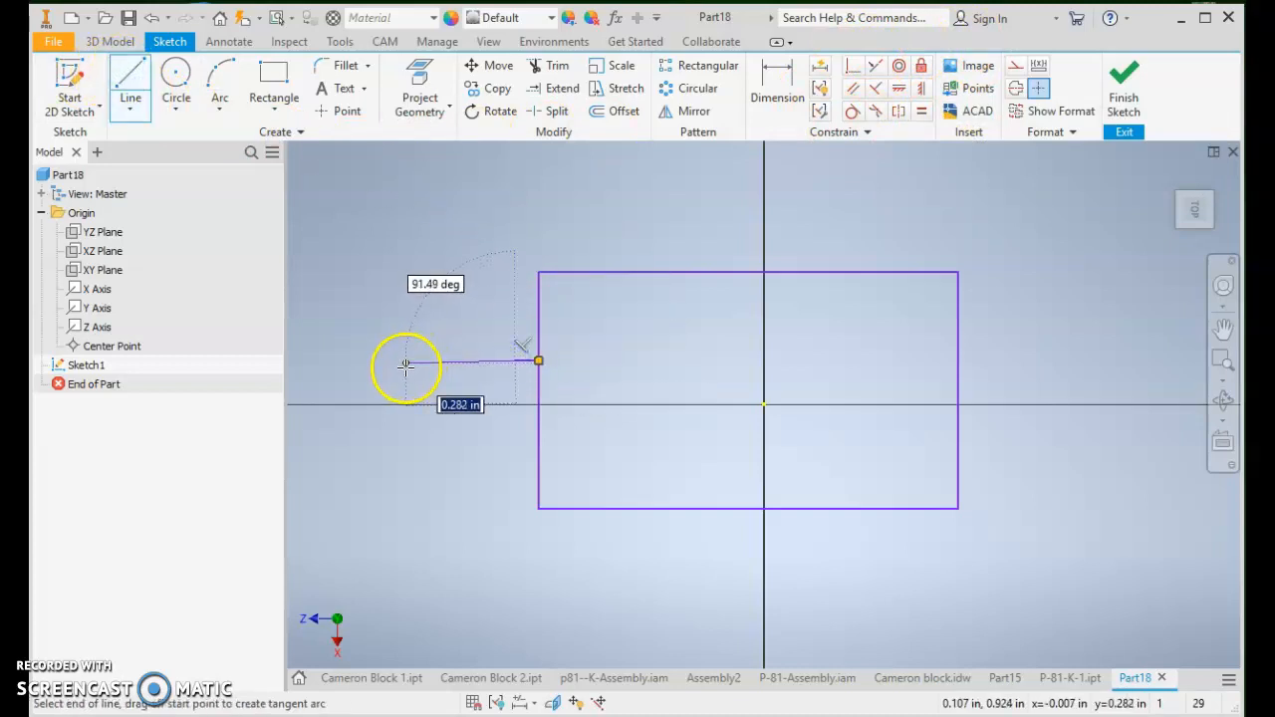
click(405, 363)
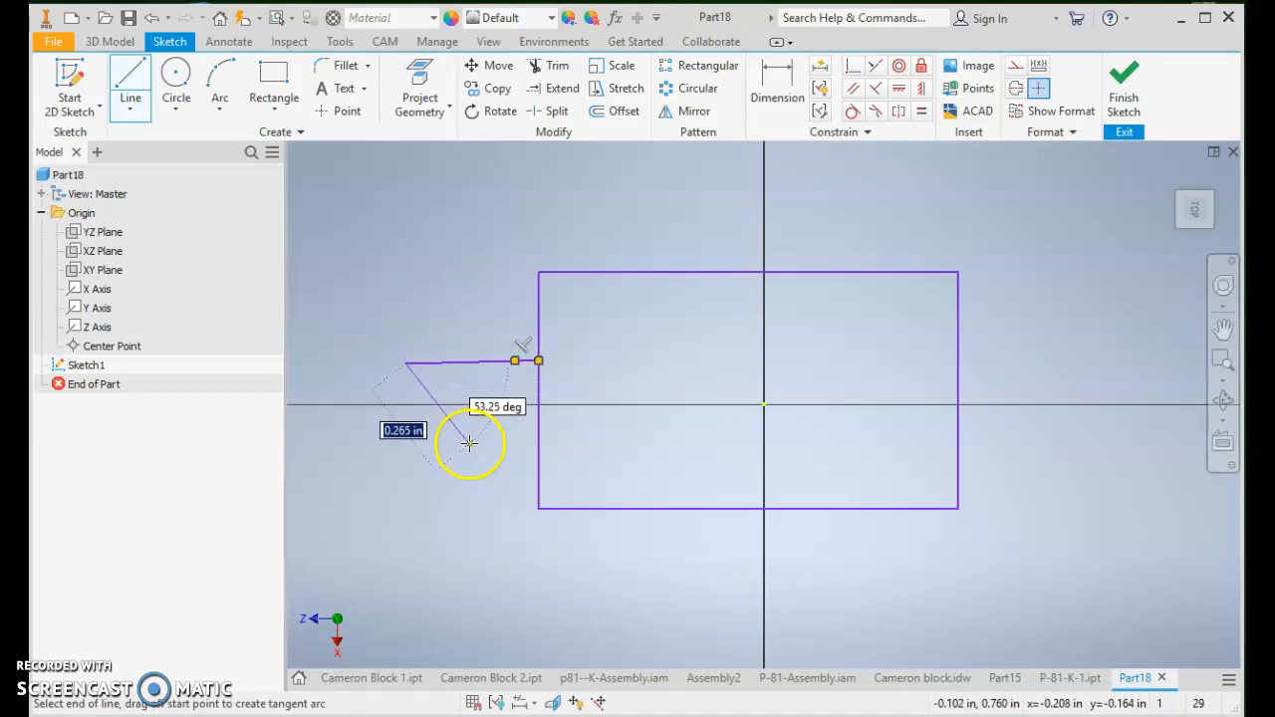
key(Escape)
key(ctrl+z)
key(ctrl+z)
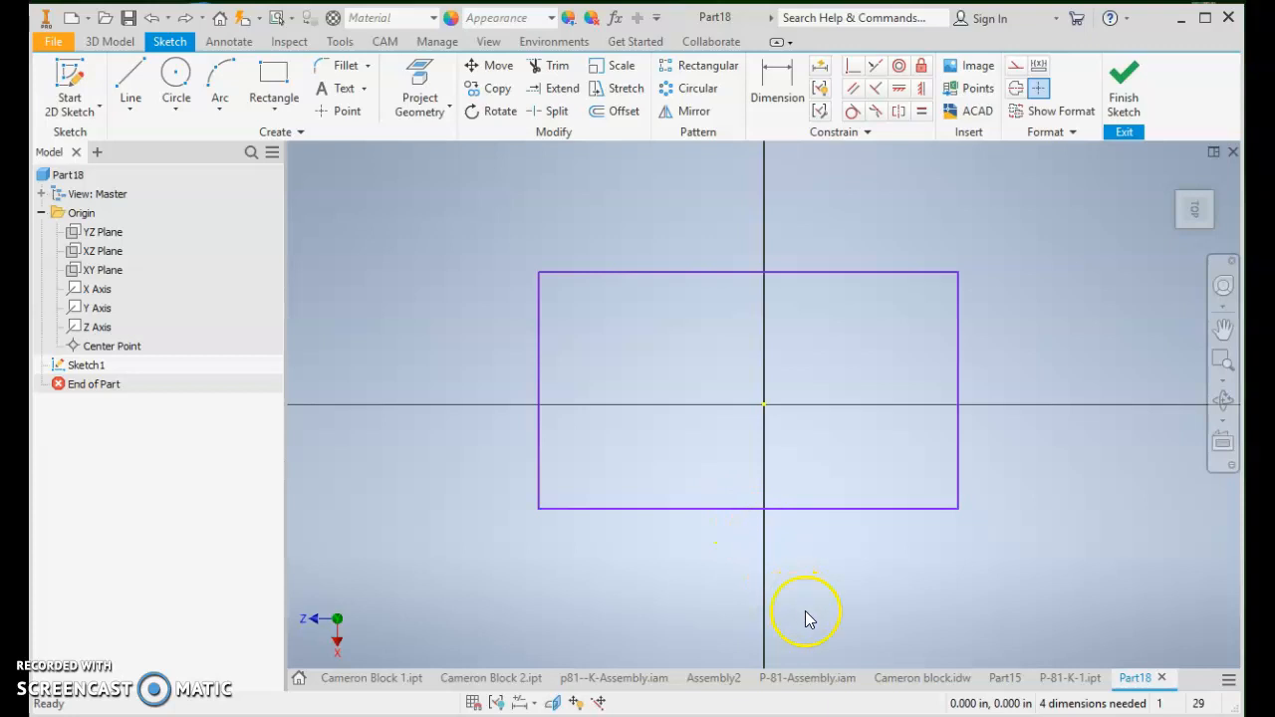
Switch to P-81-Assembly.iam, center the assembly in view and collapse the P-81-Top-A-5:1 component's tree entry
click(787, 677)
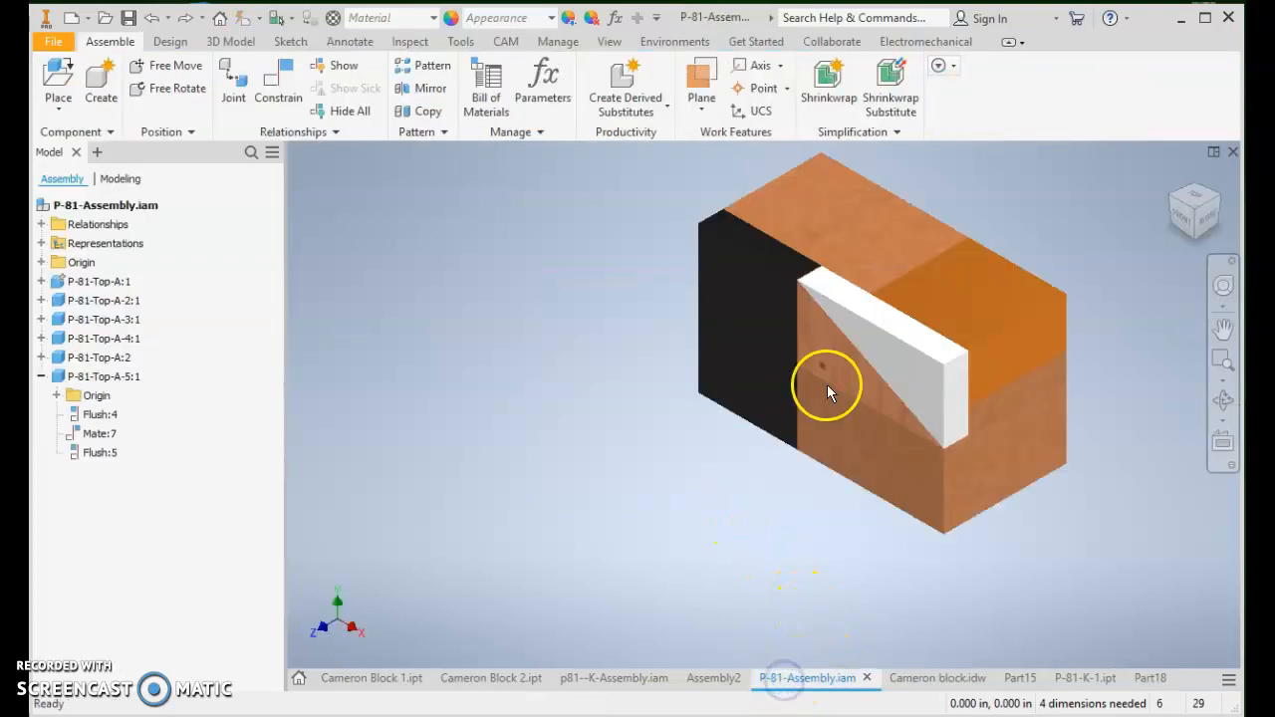
middle_drag(1058, 488, 888, 555)
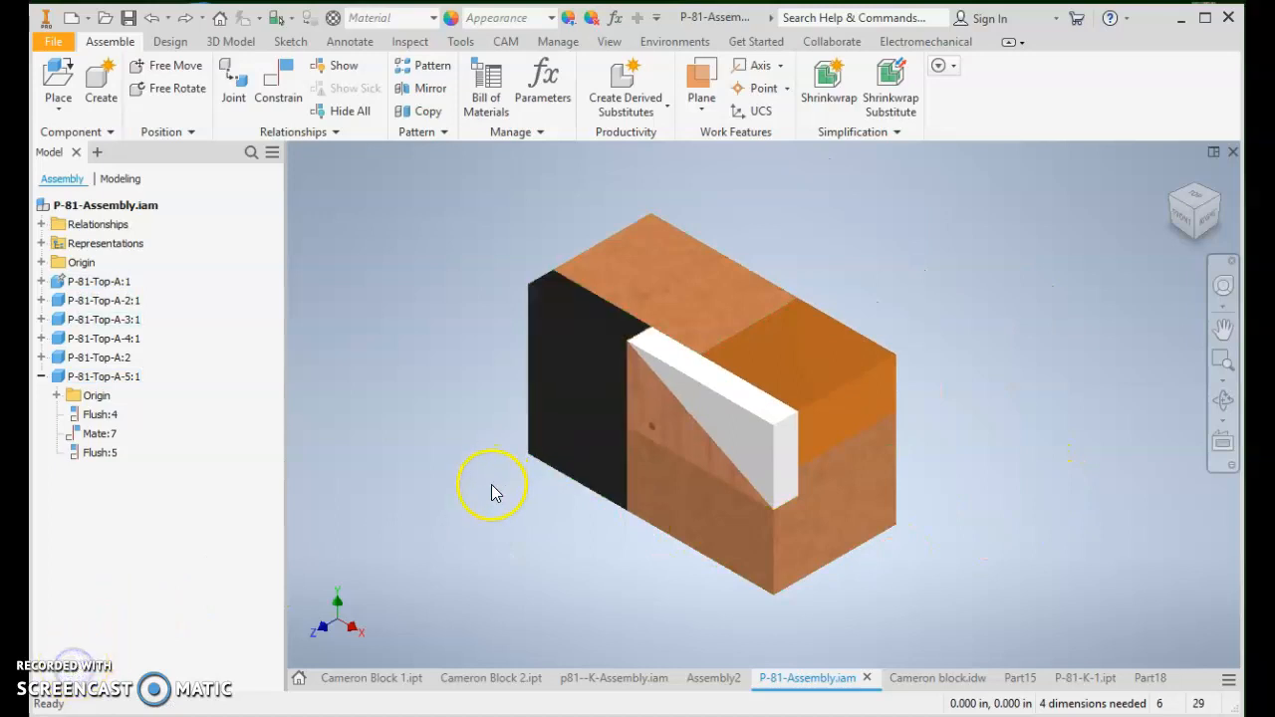
click(41, 377)
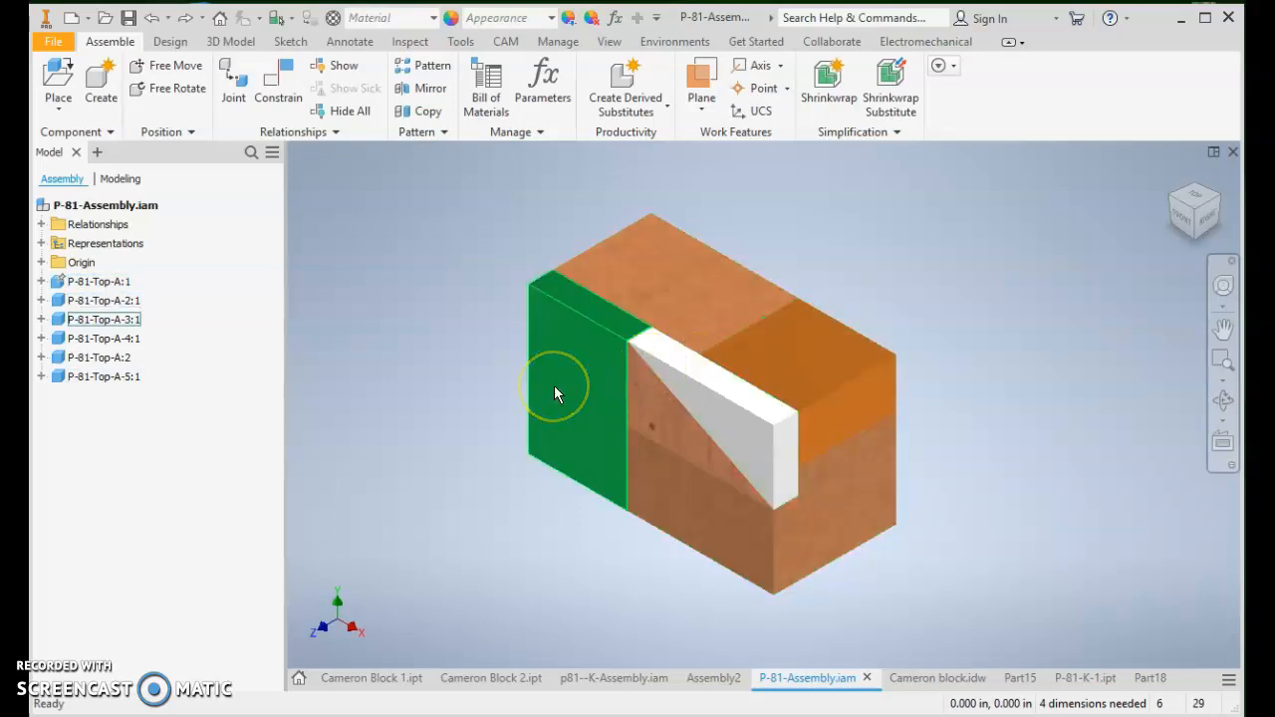
Delete the white wedge component P-81-Top-A-5:1 from the assembly
click(664, 431)
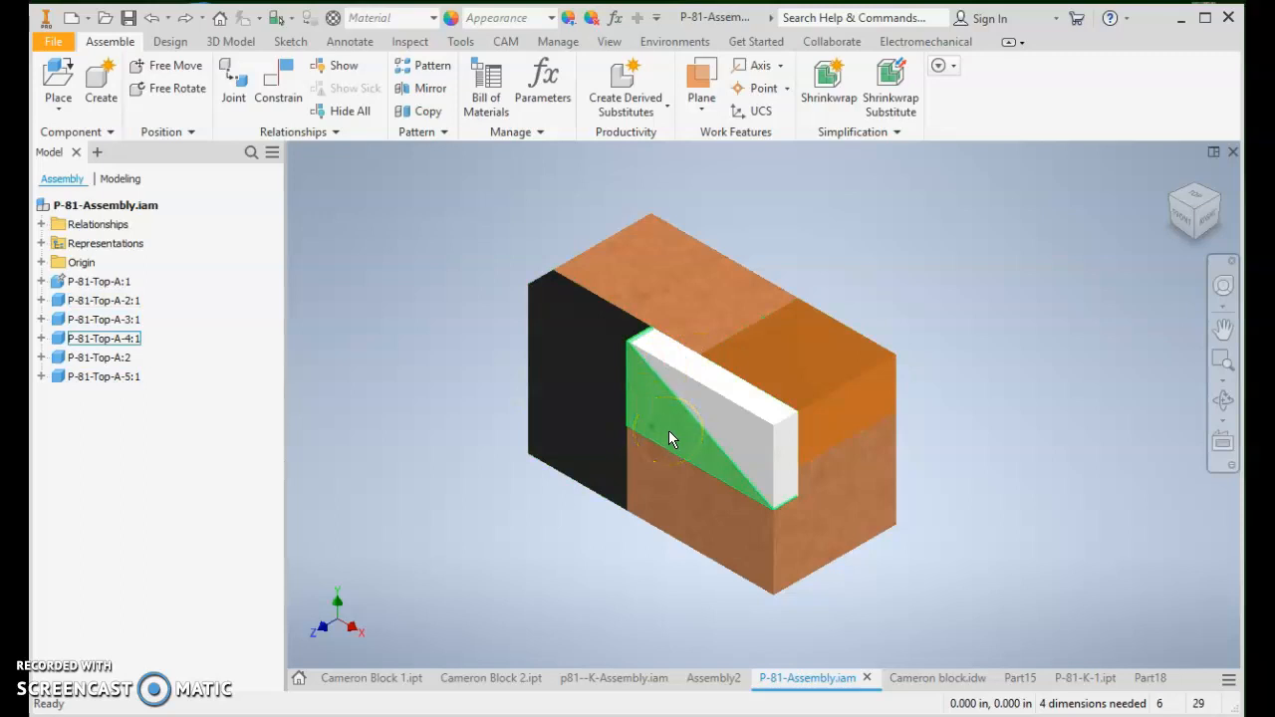
click(726, 420)
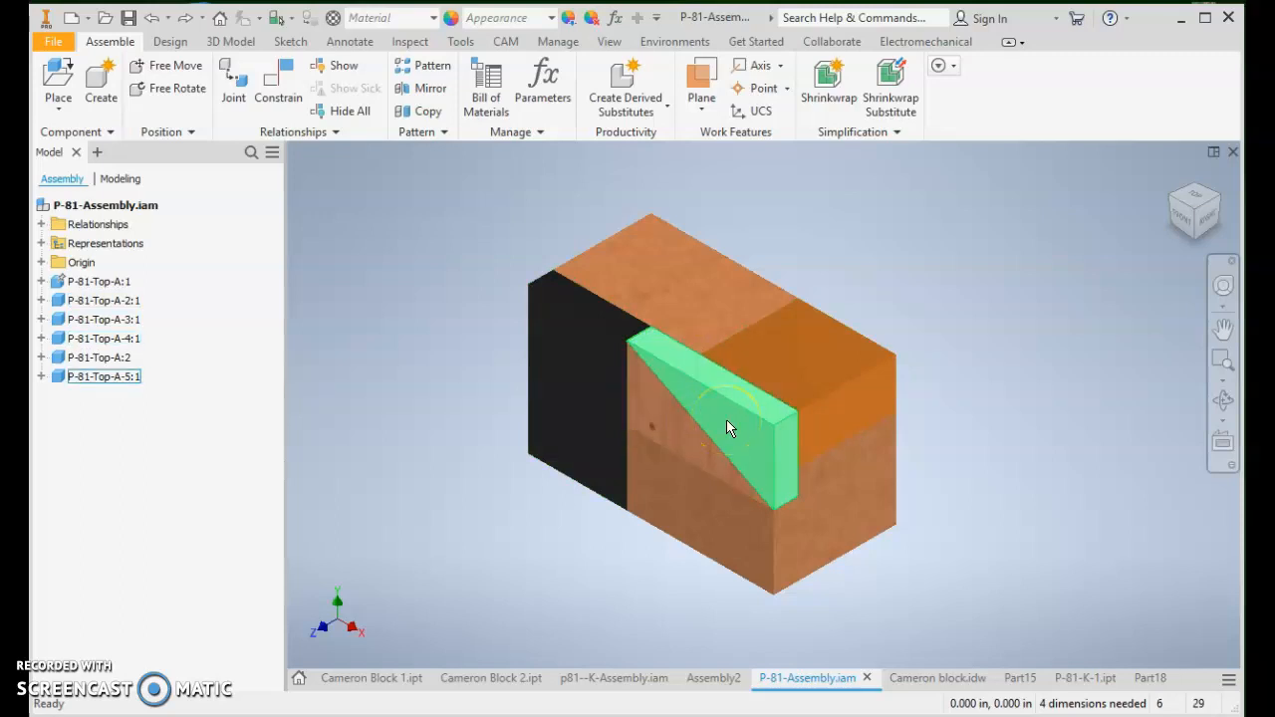
drag(726, 419, 675, 300)
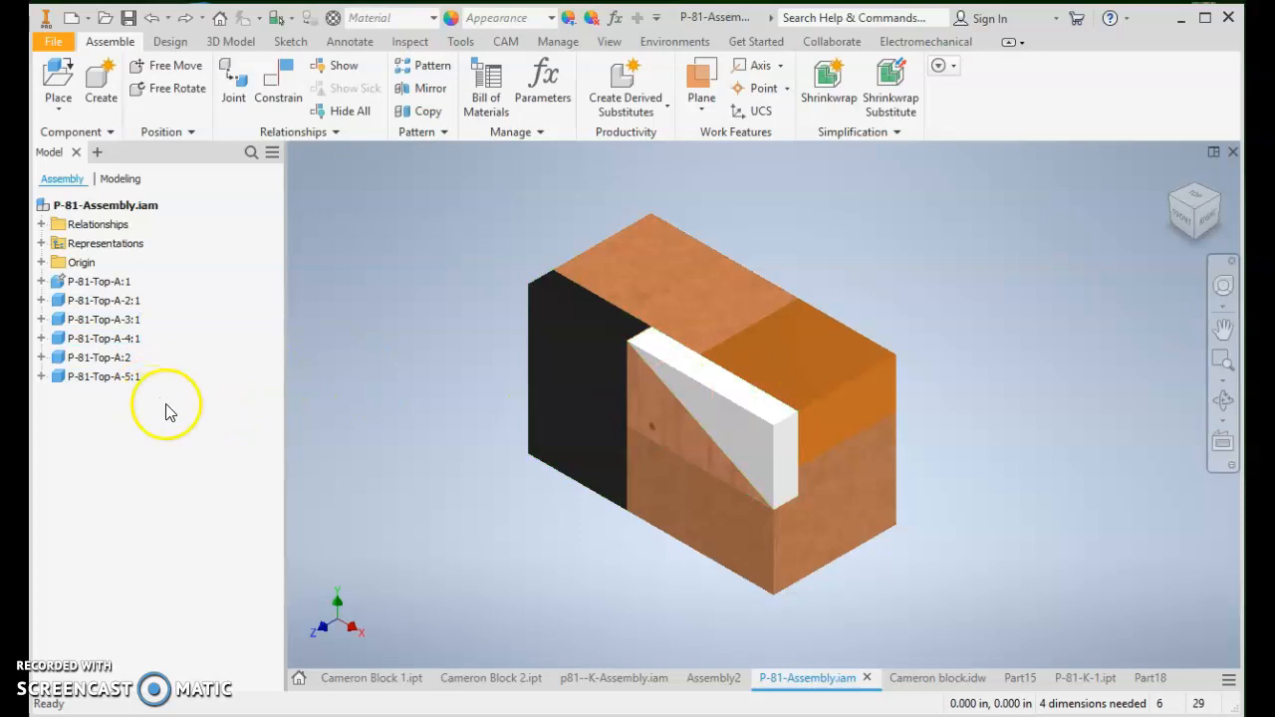
right_click(89, 376)
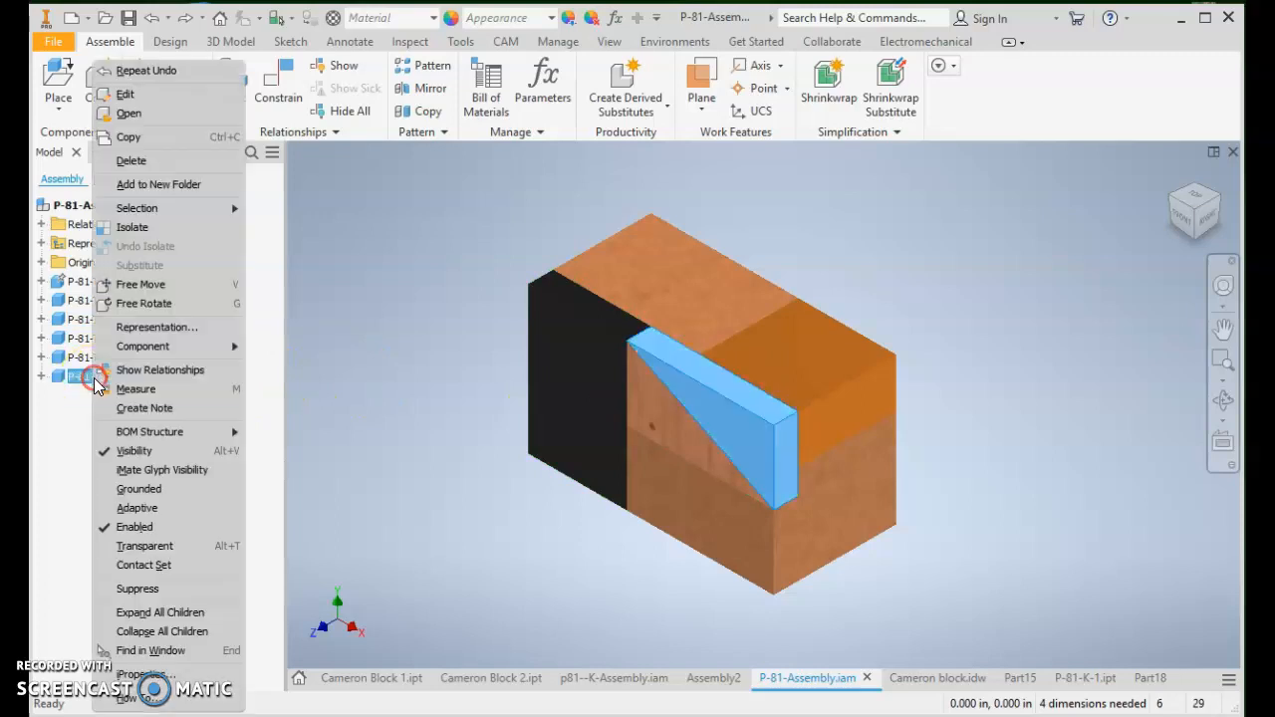
click(136, 161)
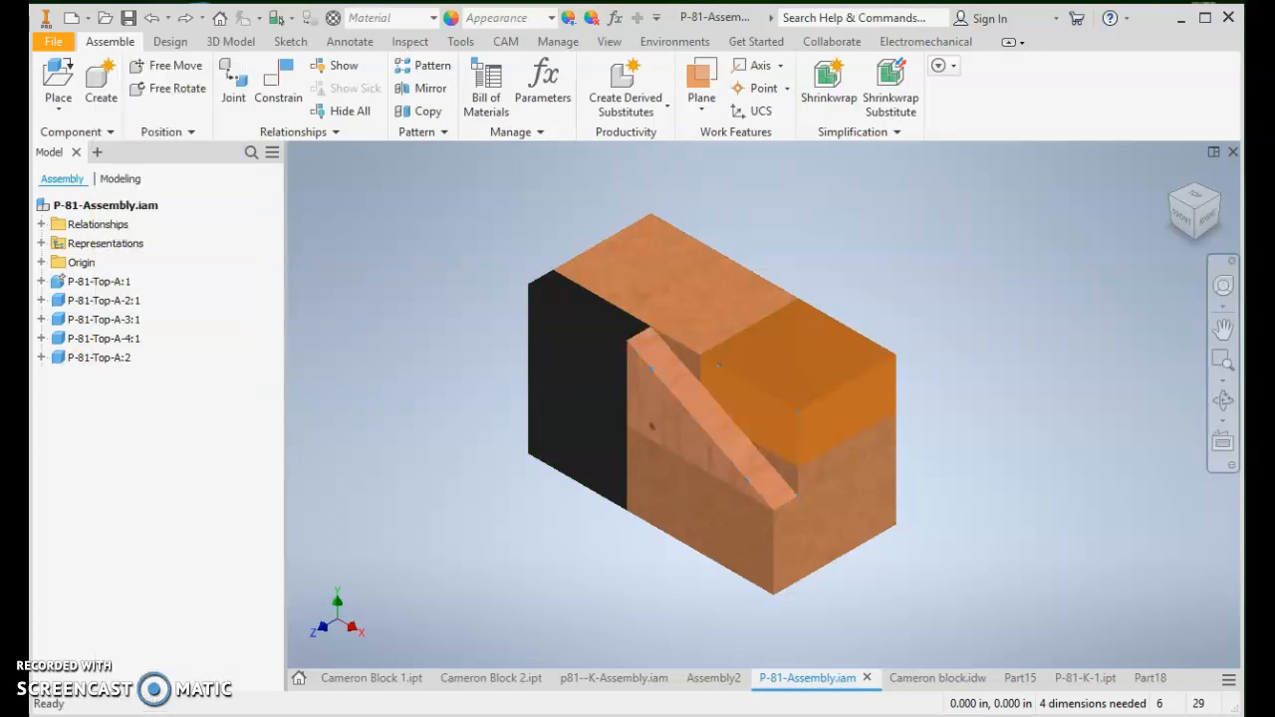
Place one instance of P-81-Top-A-5 in open space beside the black end of the assembly
click(53, 40)
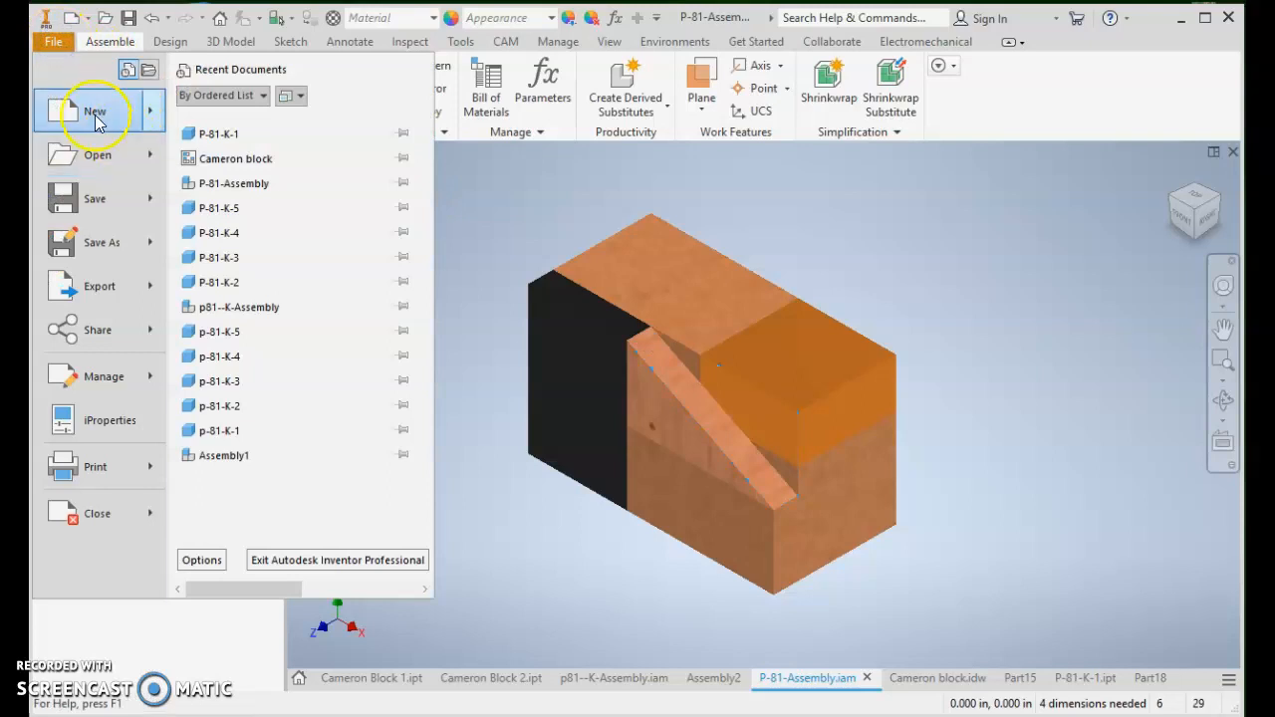
click(481, 239)
click(58, 85)
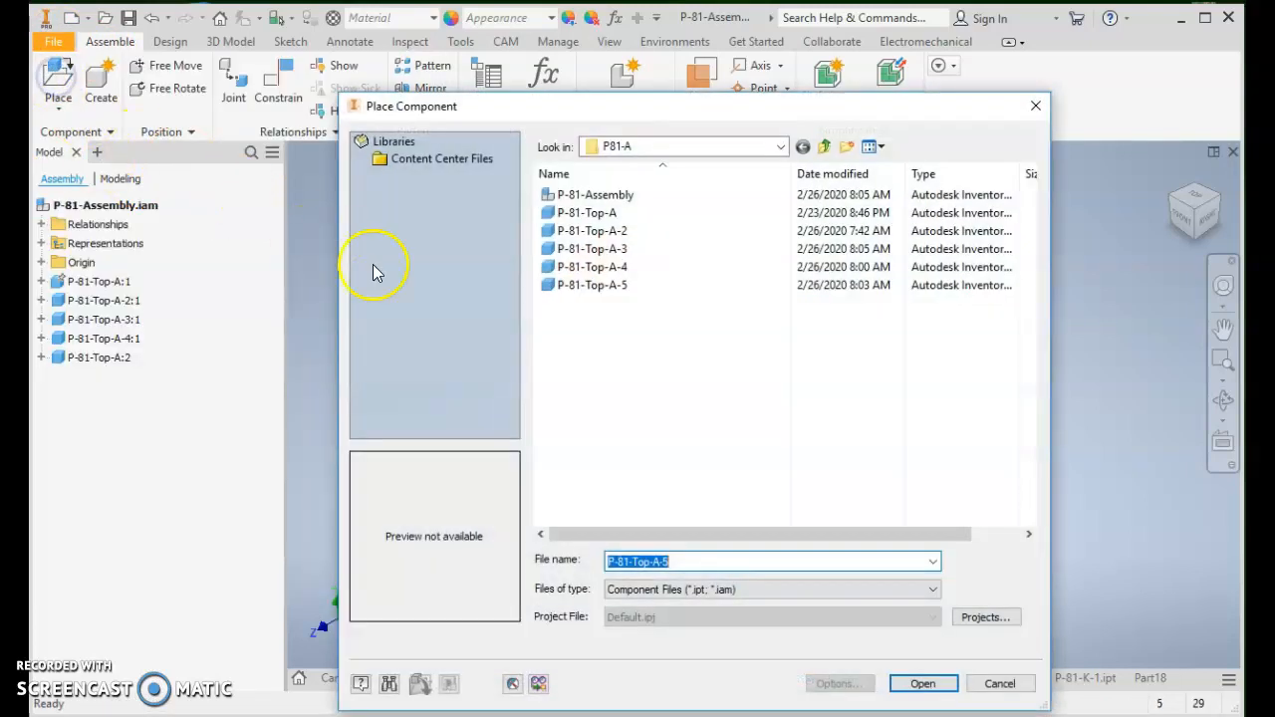
click(584, 285)
double_click(584, 285)
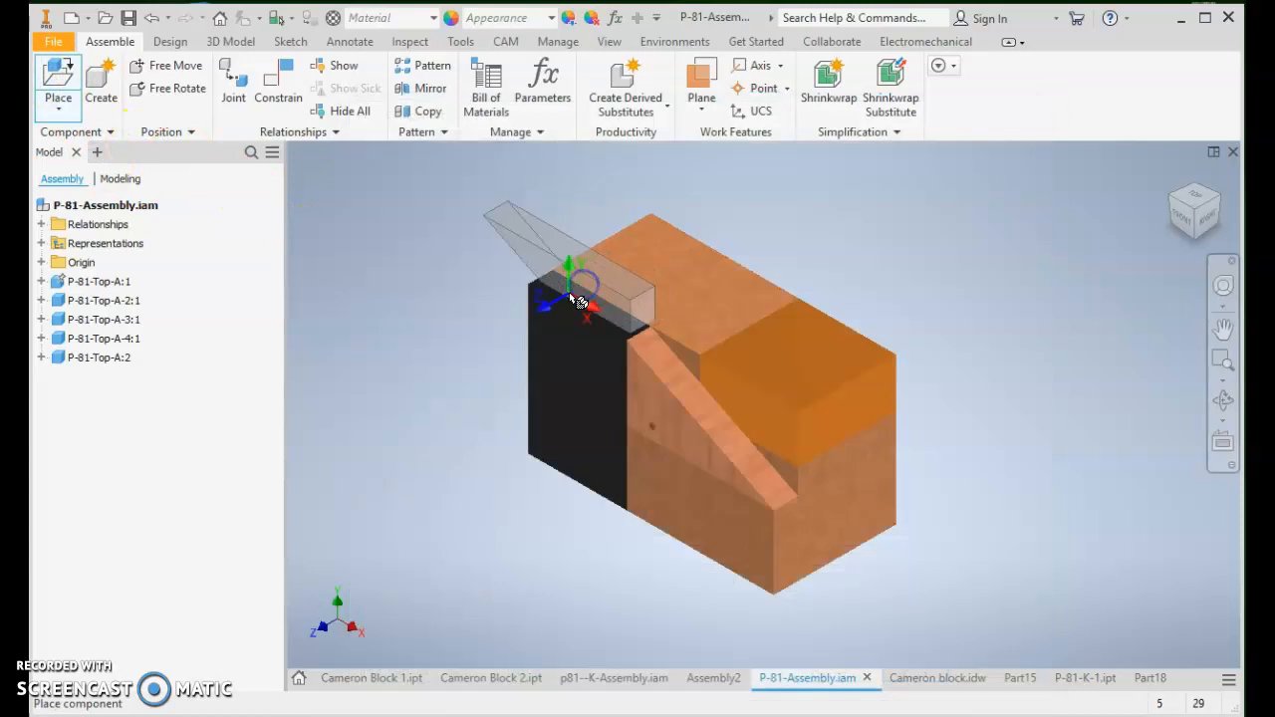
click(399, 333)
key(Escape)
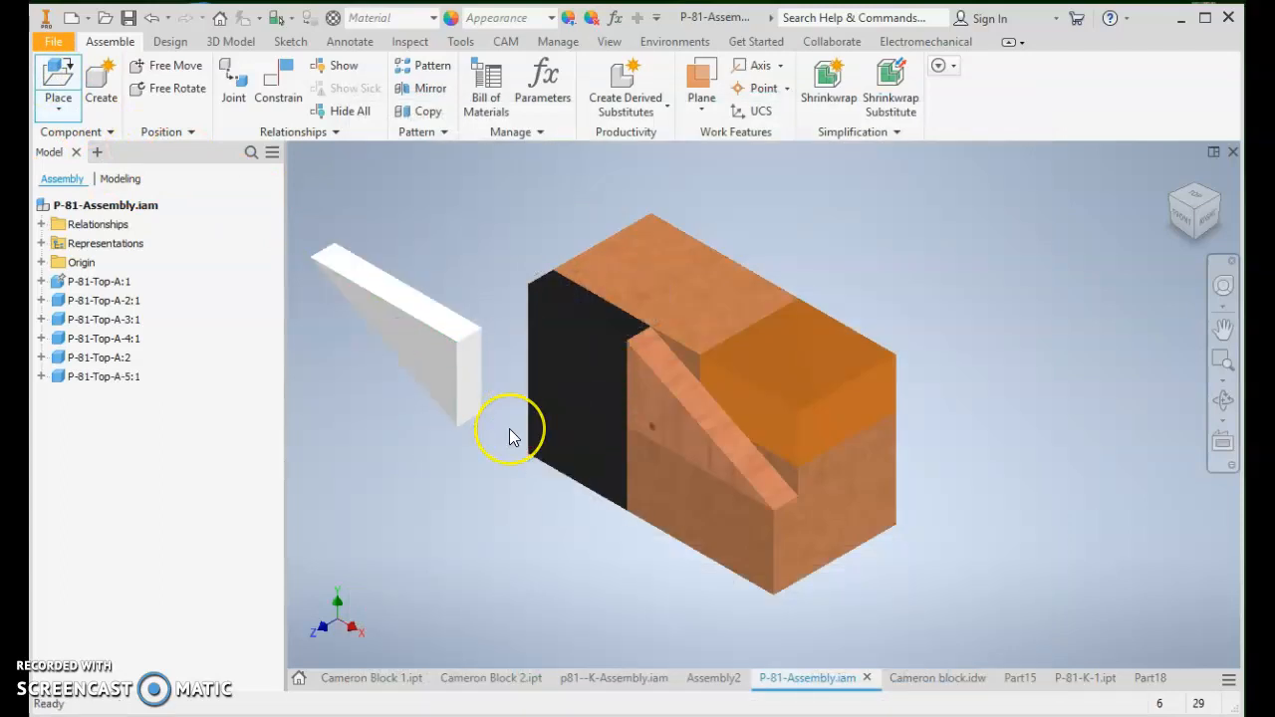
key(c)
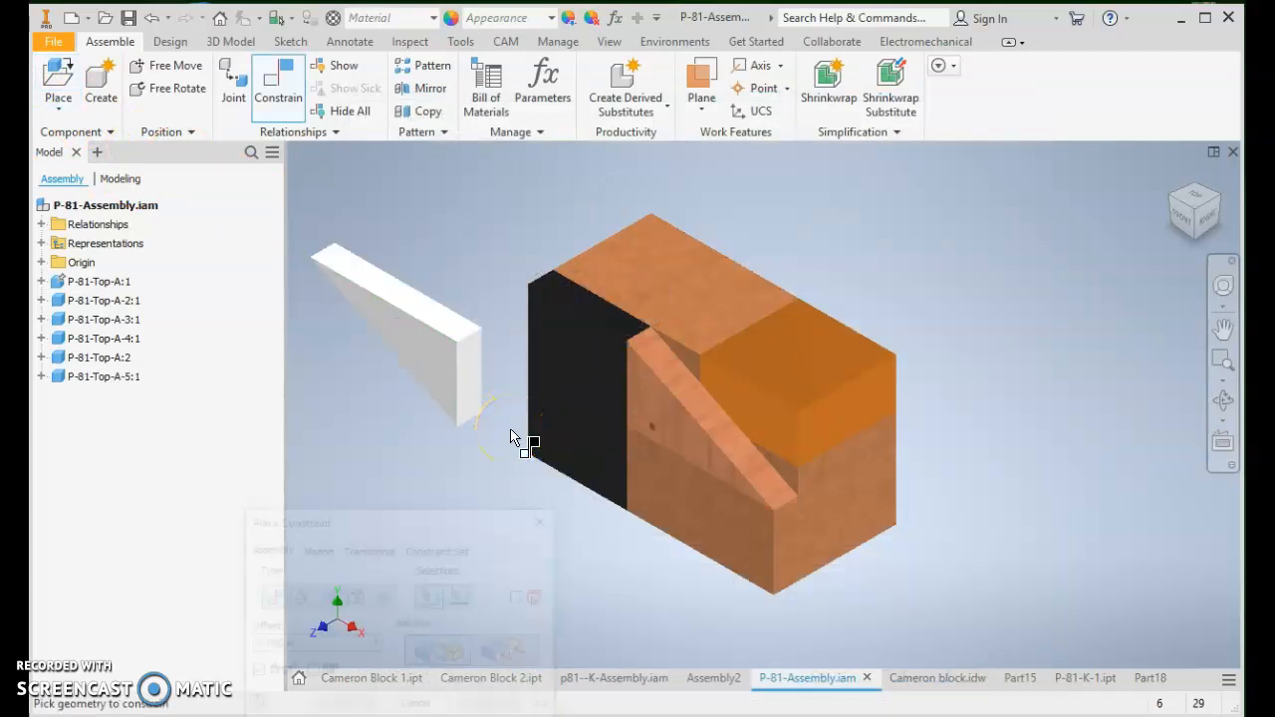
click(439, 318)
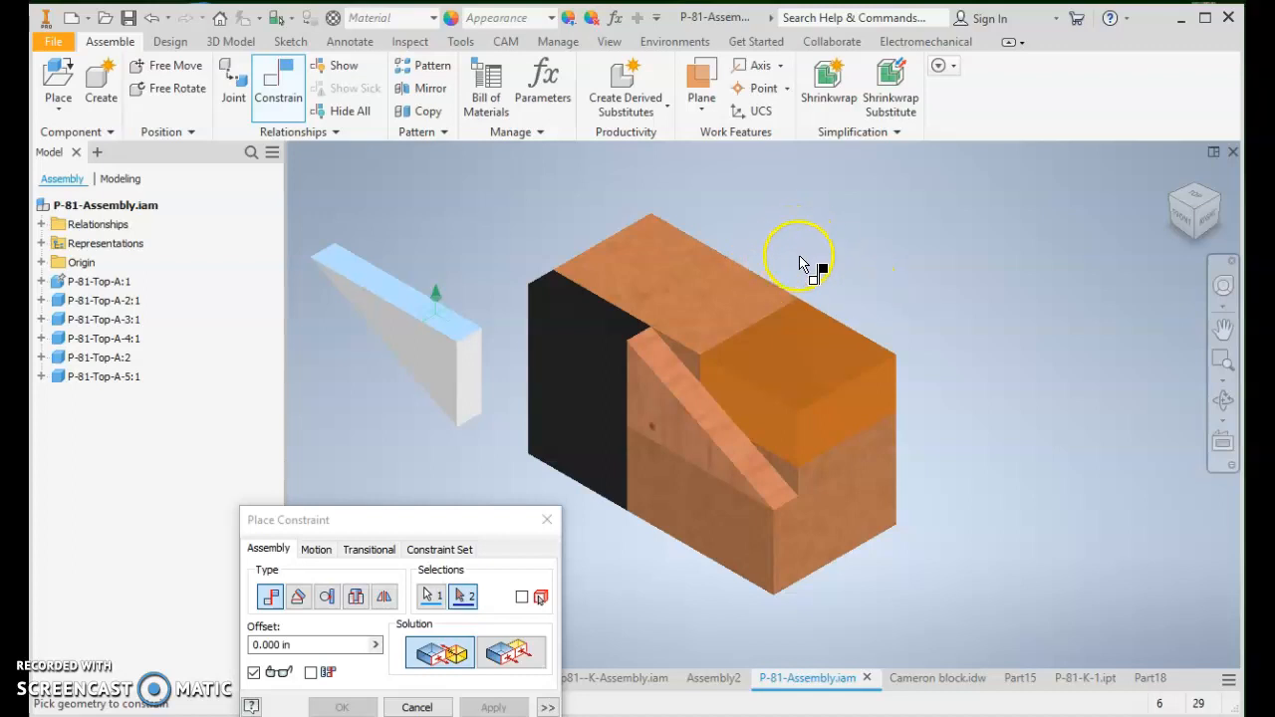
key(Escape)
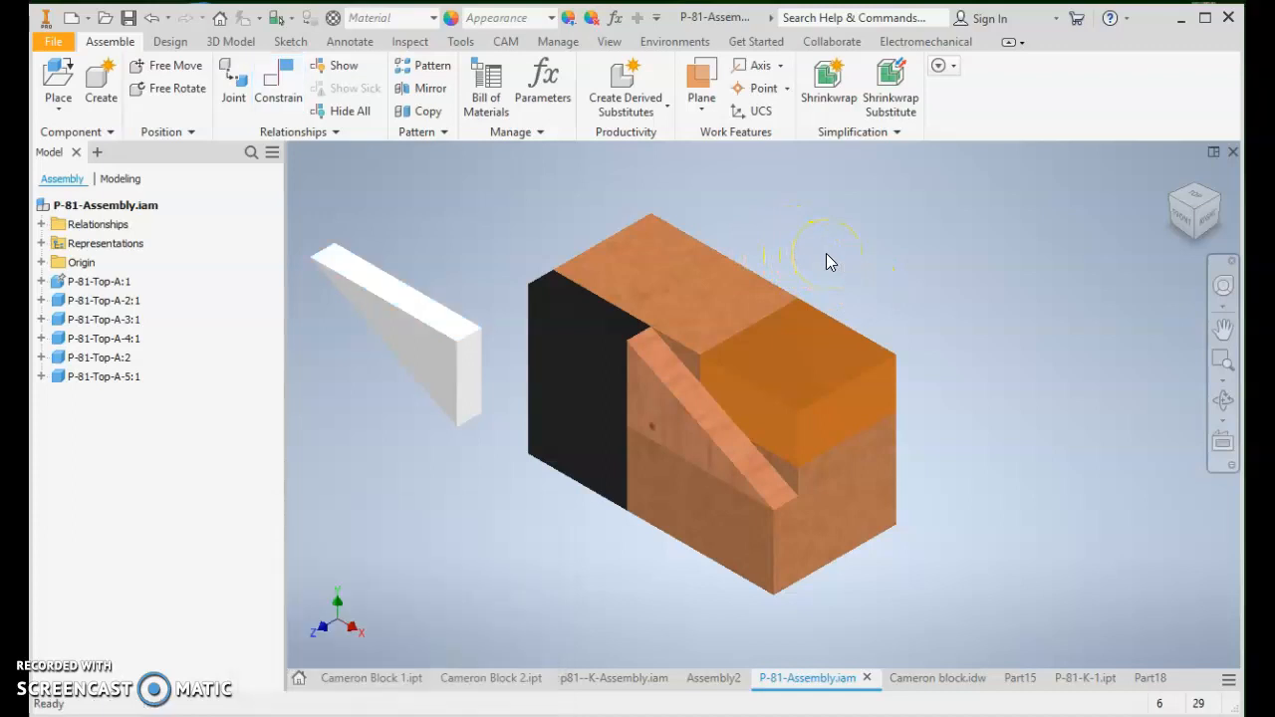
Try to move the grounded base component P-81-Top-A:1
click(685, 294)
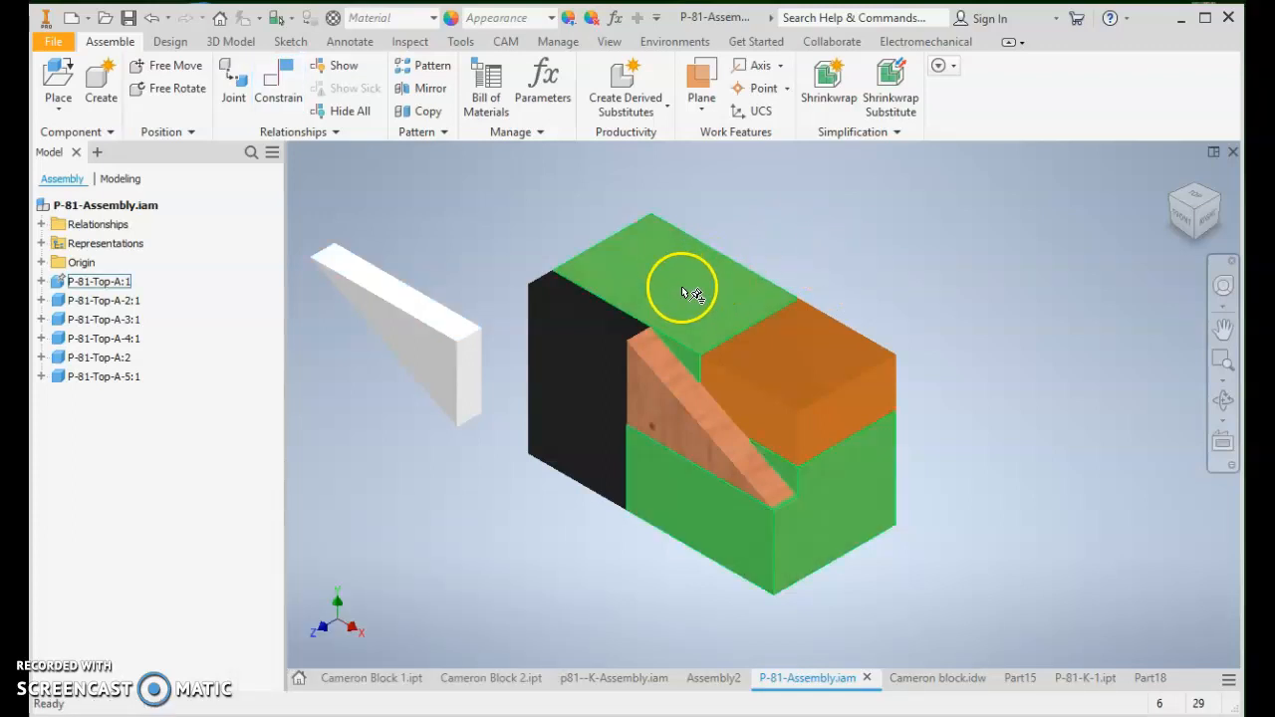
click(692, 267)
drag(690, 255, 676, 290)
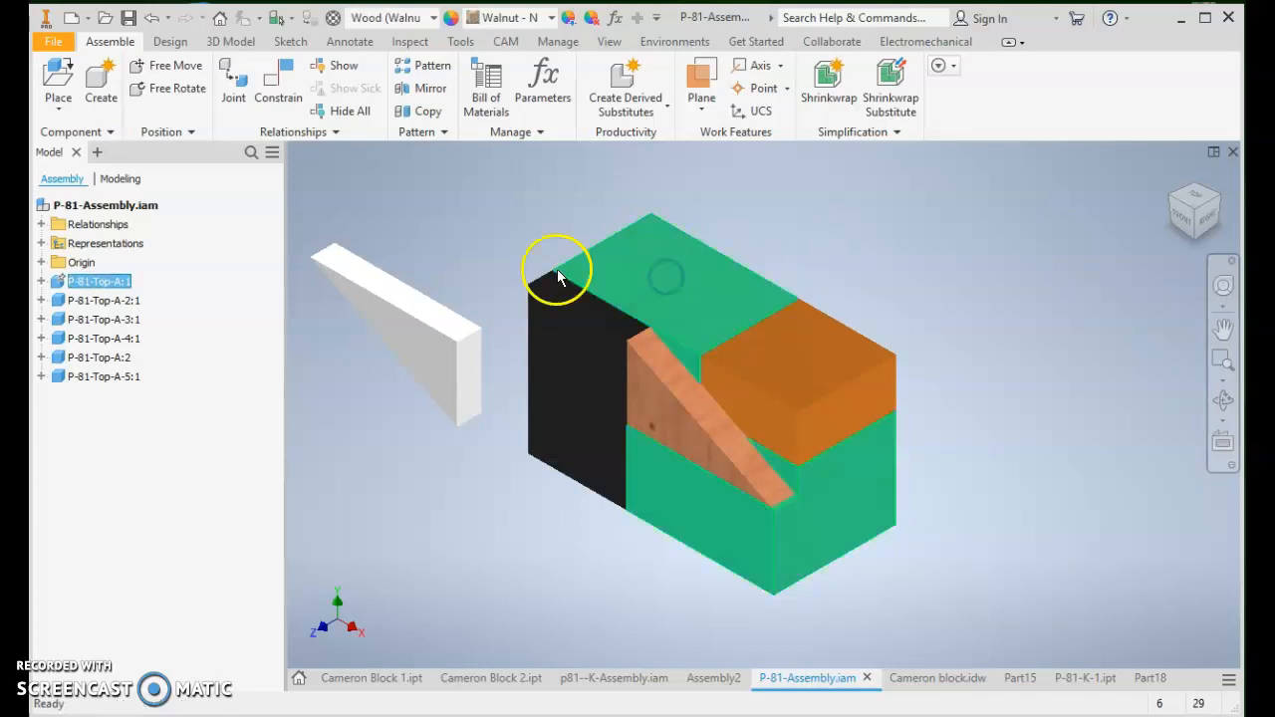
Apply a Mate constraint with 0.000 in offset between the white wedge's flat upper face and the base block's top face
key(c)
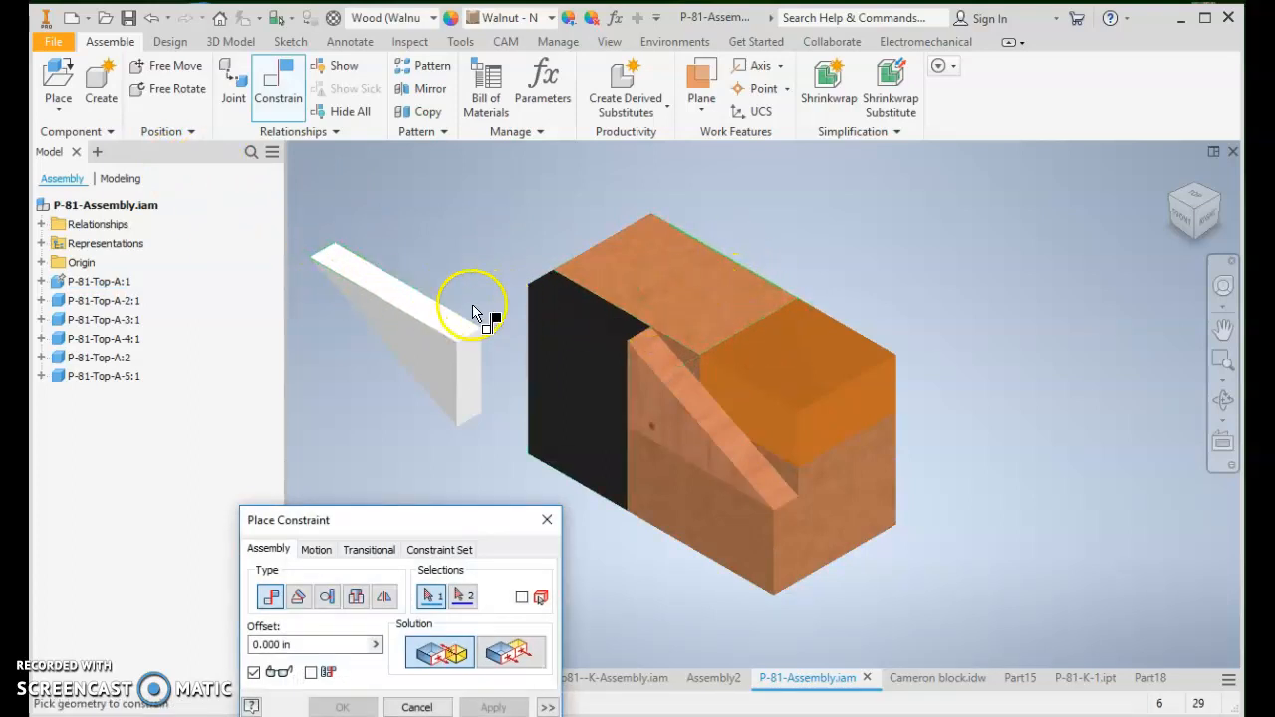
click(438, 322)
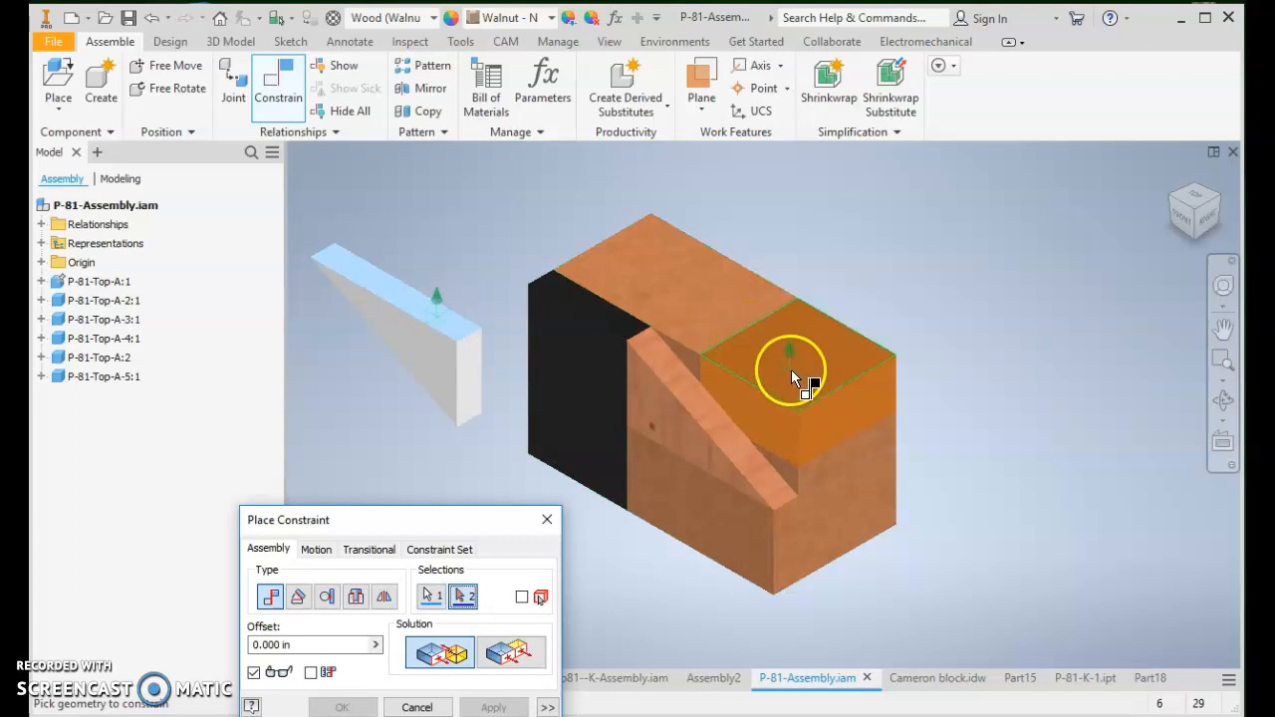
click(707, 295)
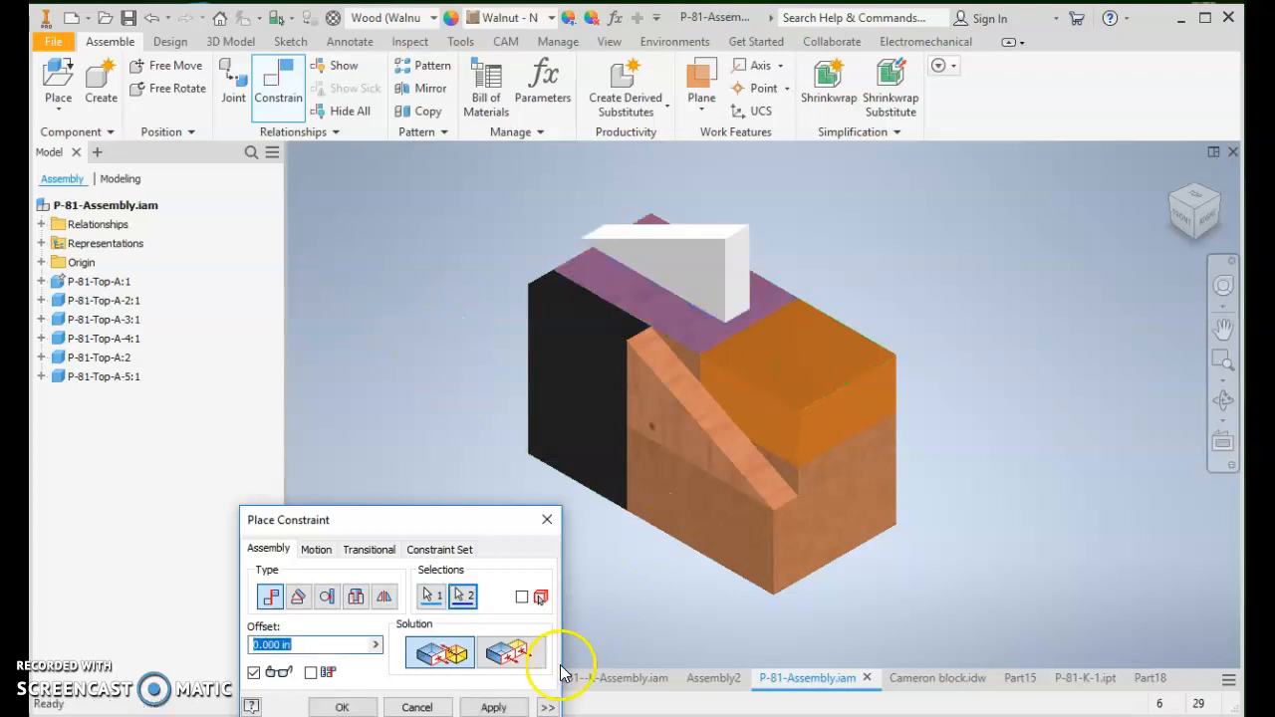
click(493, 708)
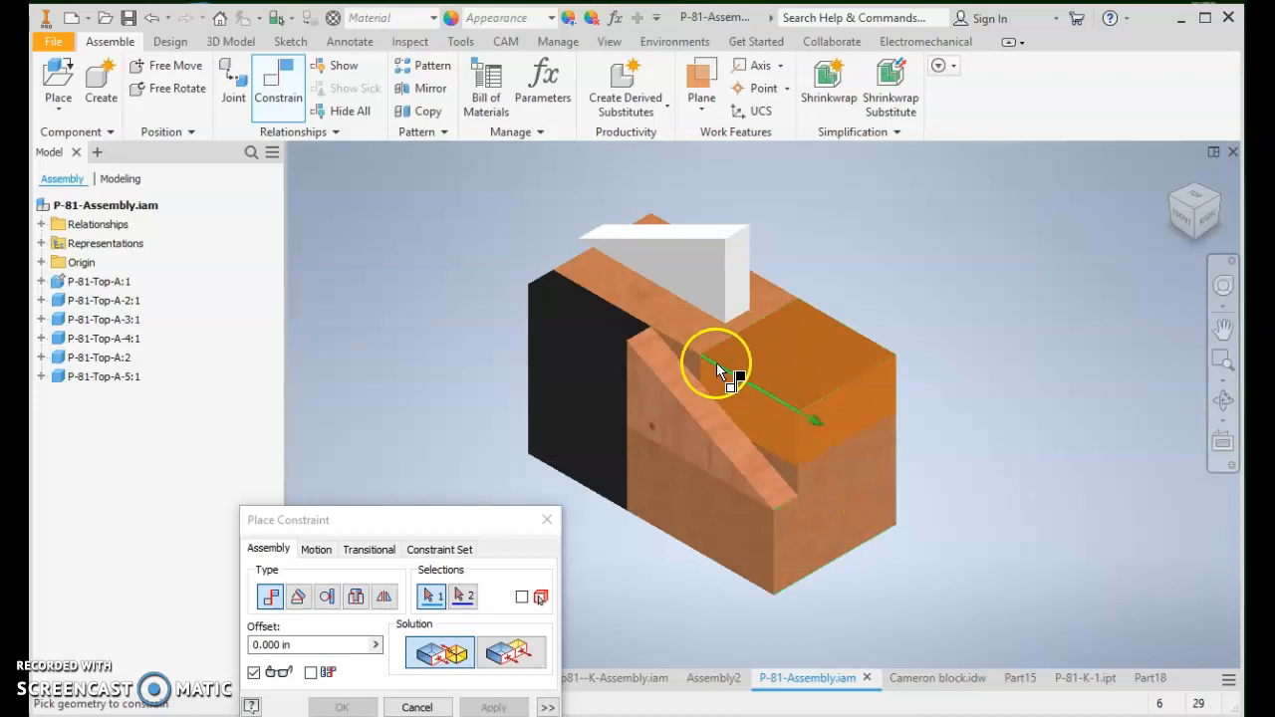
Apply a Mate constraint between the white wedge's large side face and the base block's recessed side wall
click(658, 271)
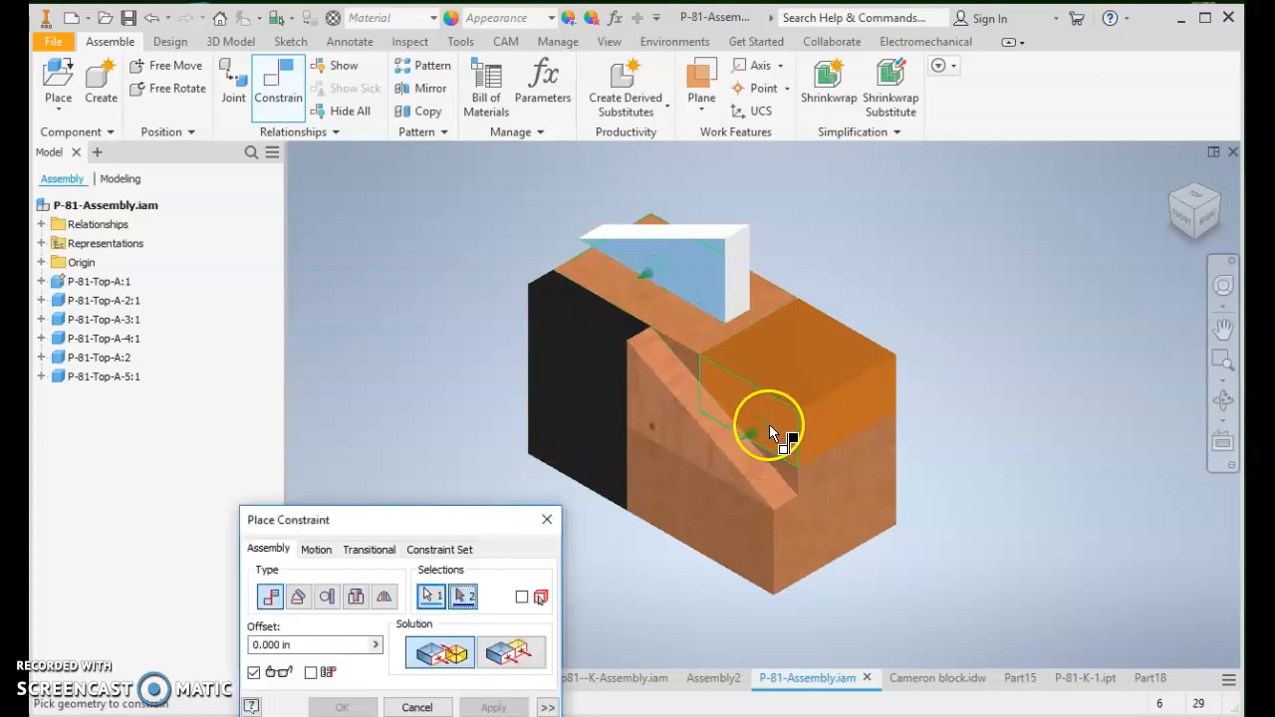
scroll(785, 498, up, 5)
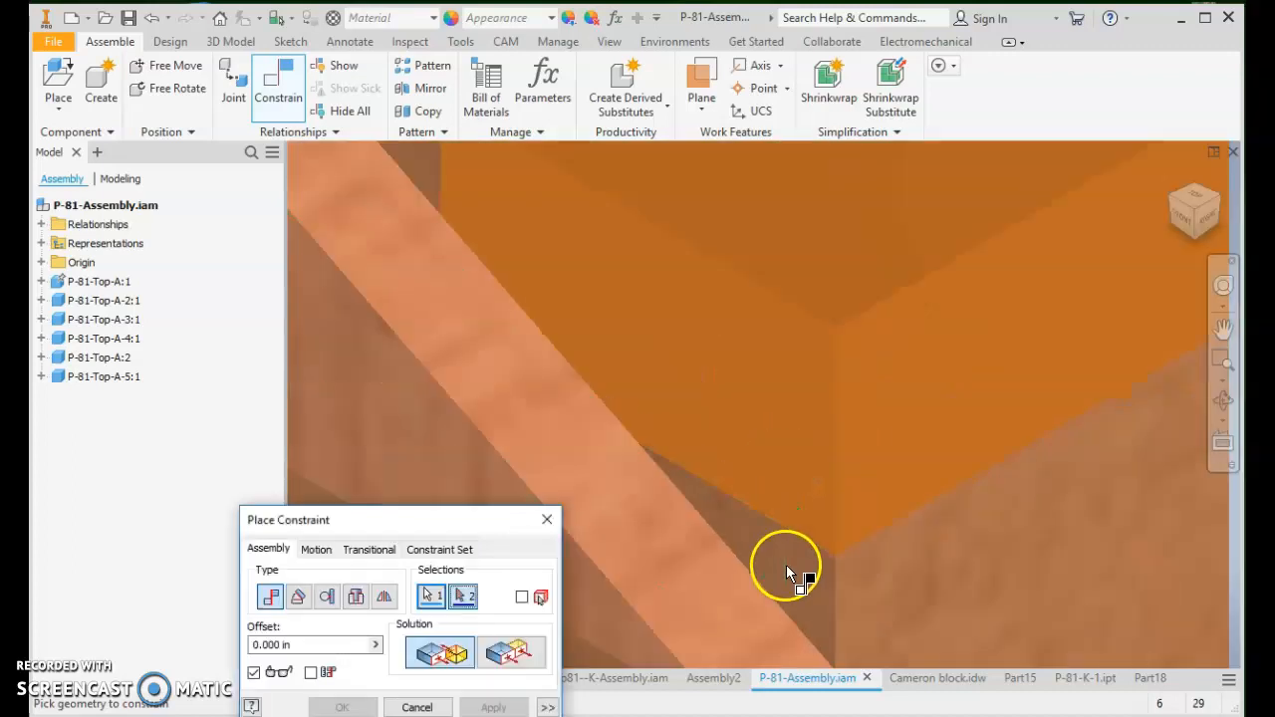
click(786, 571)
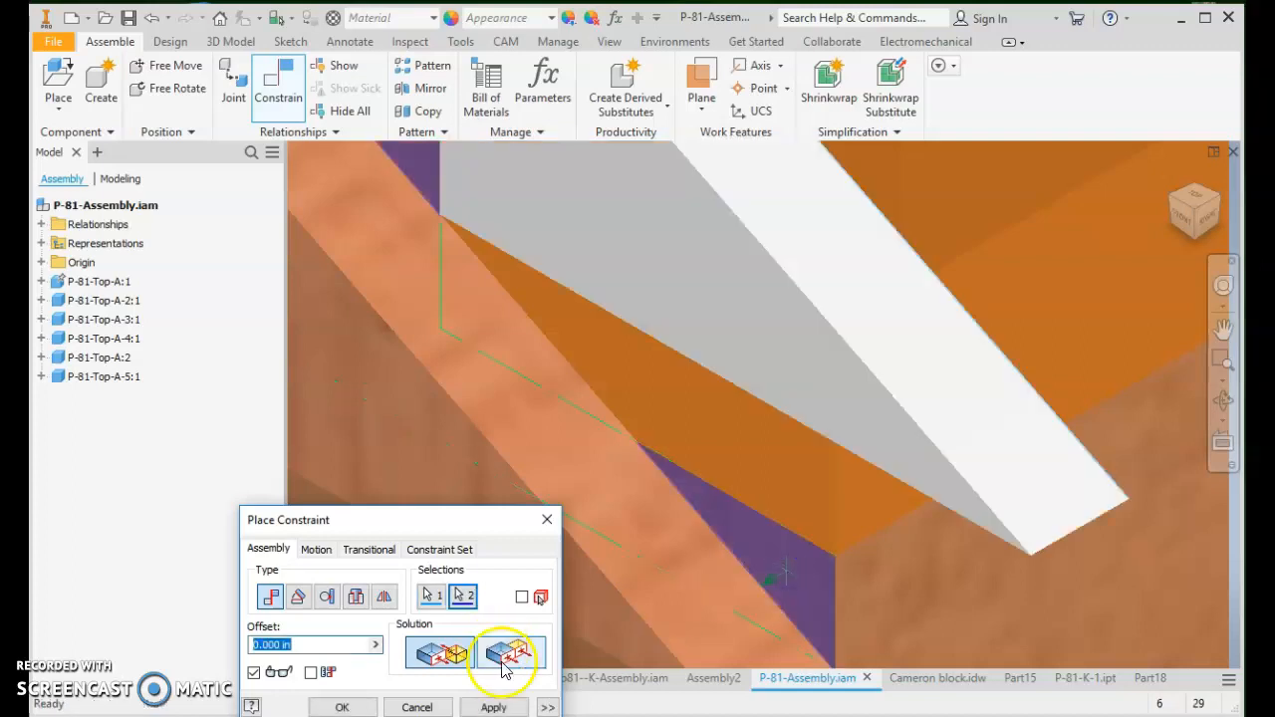
click(508, 655)
click(547, 519)
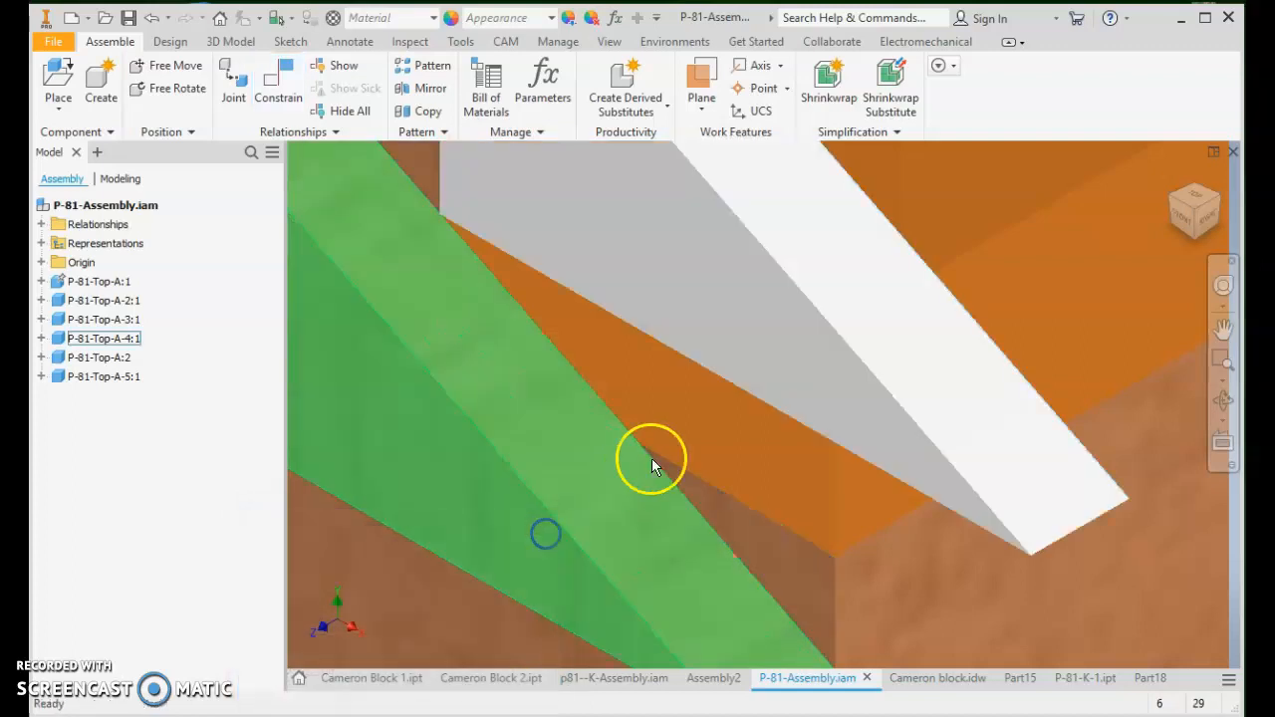
Slide the white wedge P-81-Top-A-5:1 to test its remaining freedom of movement
scroll(652, 459, down, 5)
drag(709, 388, 701, 414)
click(719, 426)
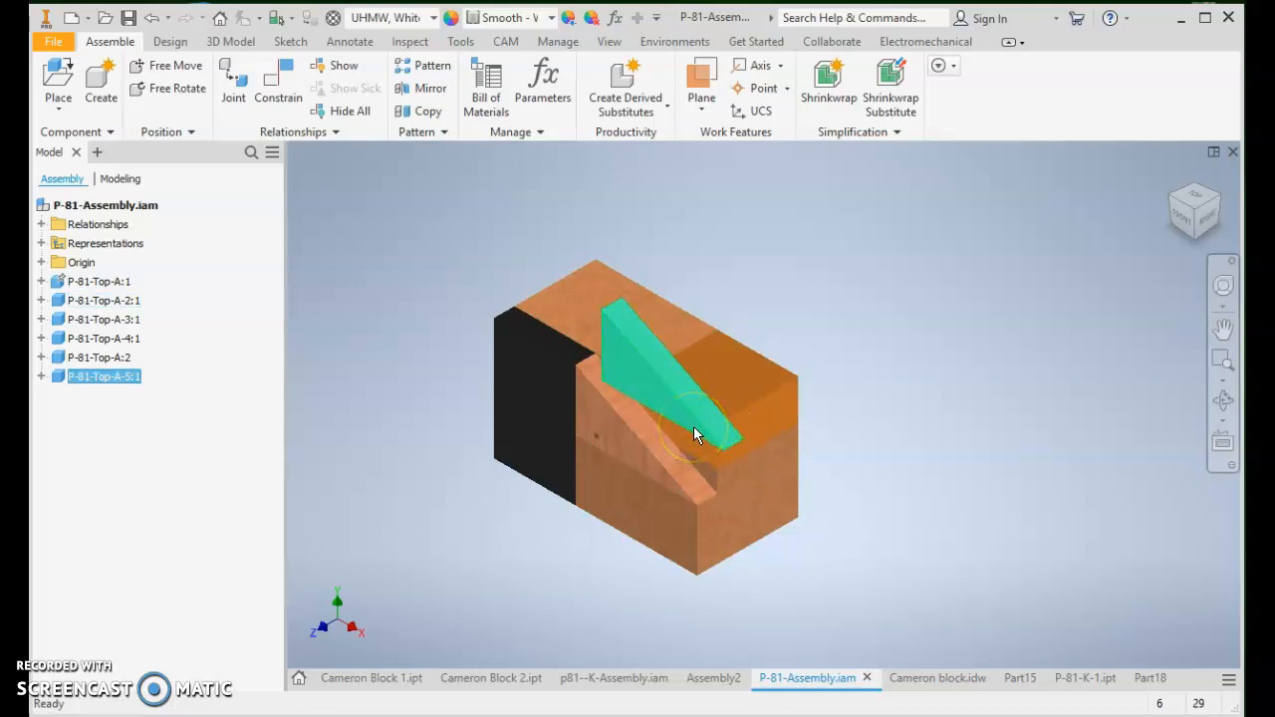
click(767, 431)
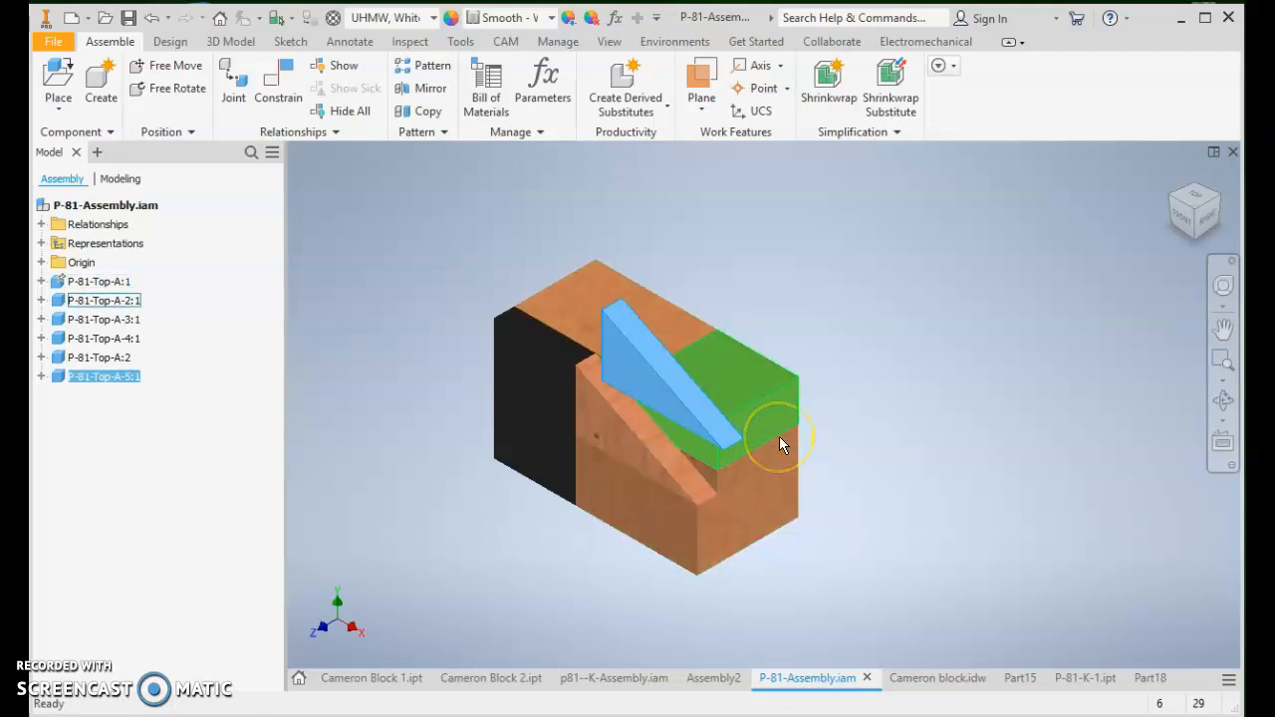
Delete the Mate:7 constraint from P-81-Top-A-5:1 and move the wedge upward
click(41, 377)
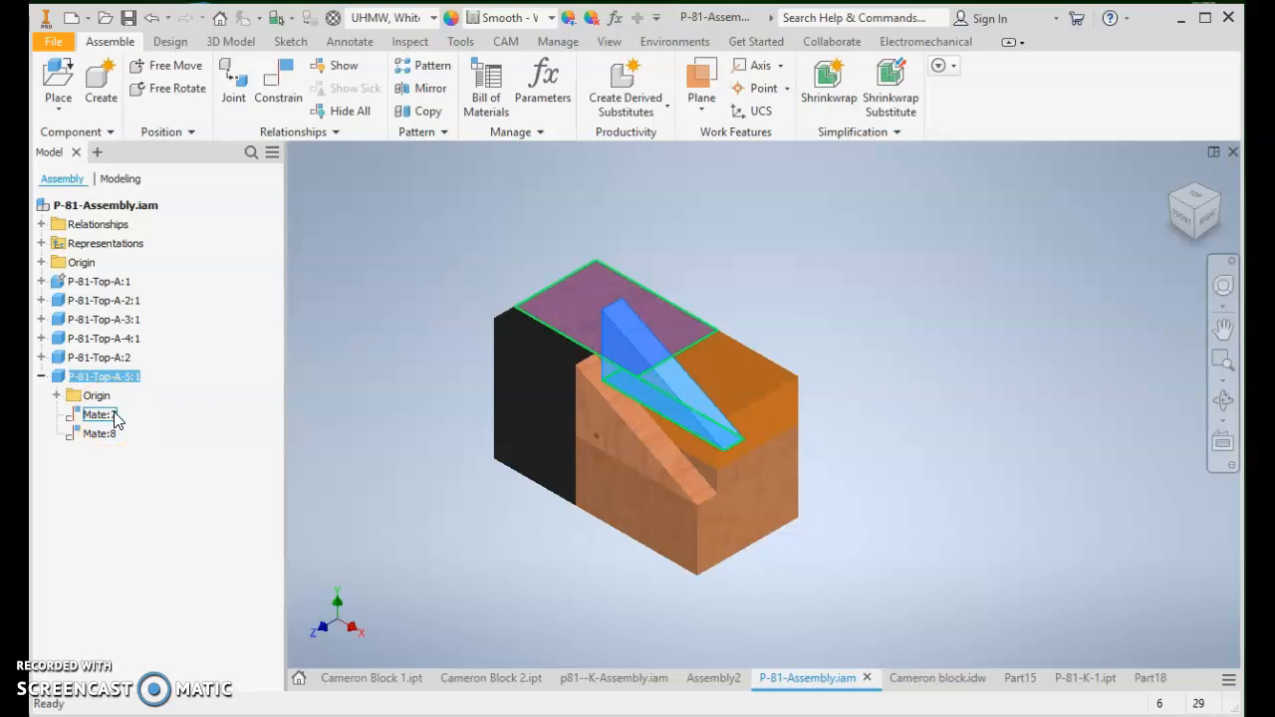
right_click(110, 418)
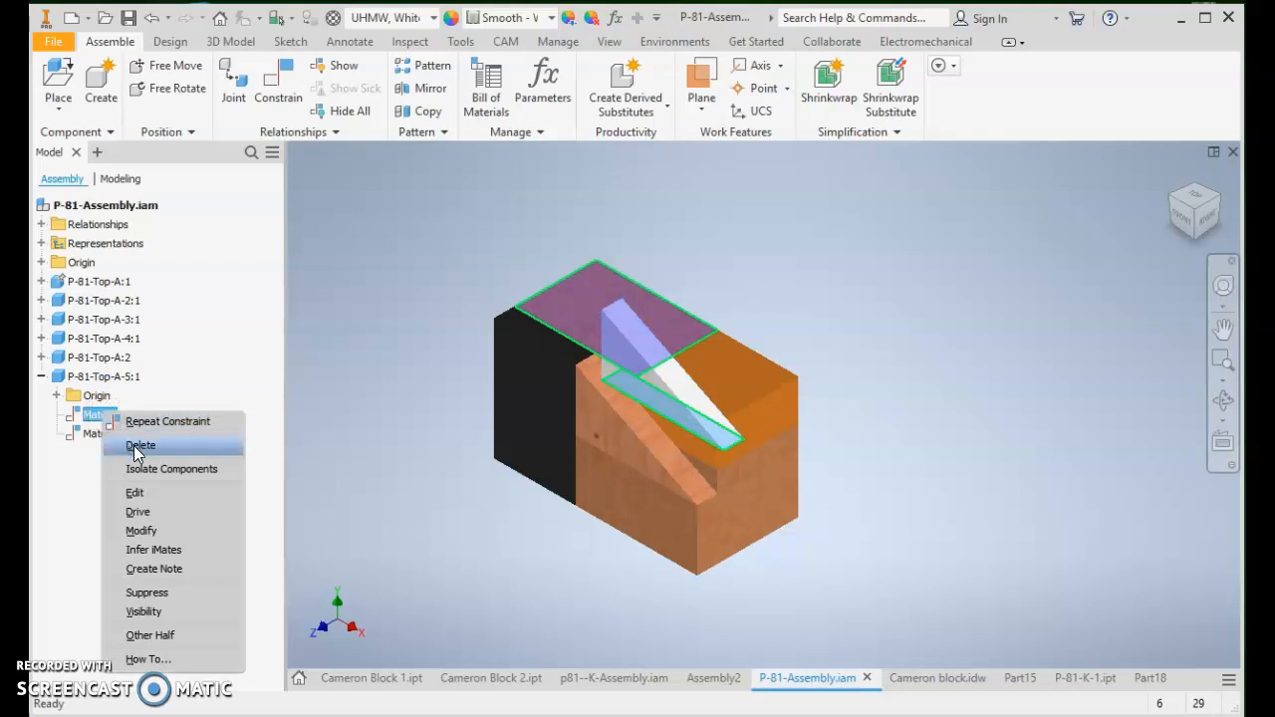
click(144, 448)
click(648, 384)
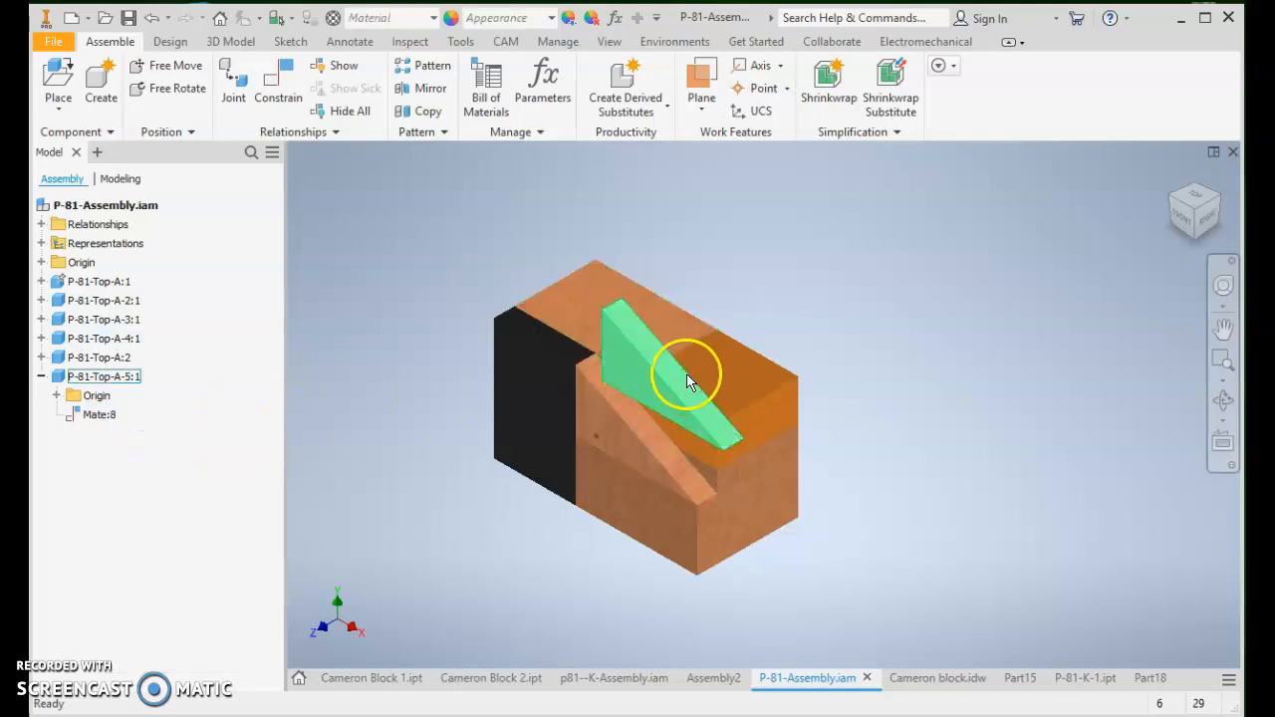
drag(683, 391, 666, 339)
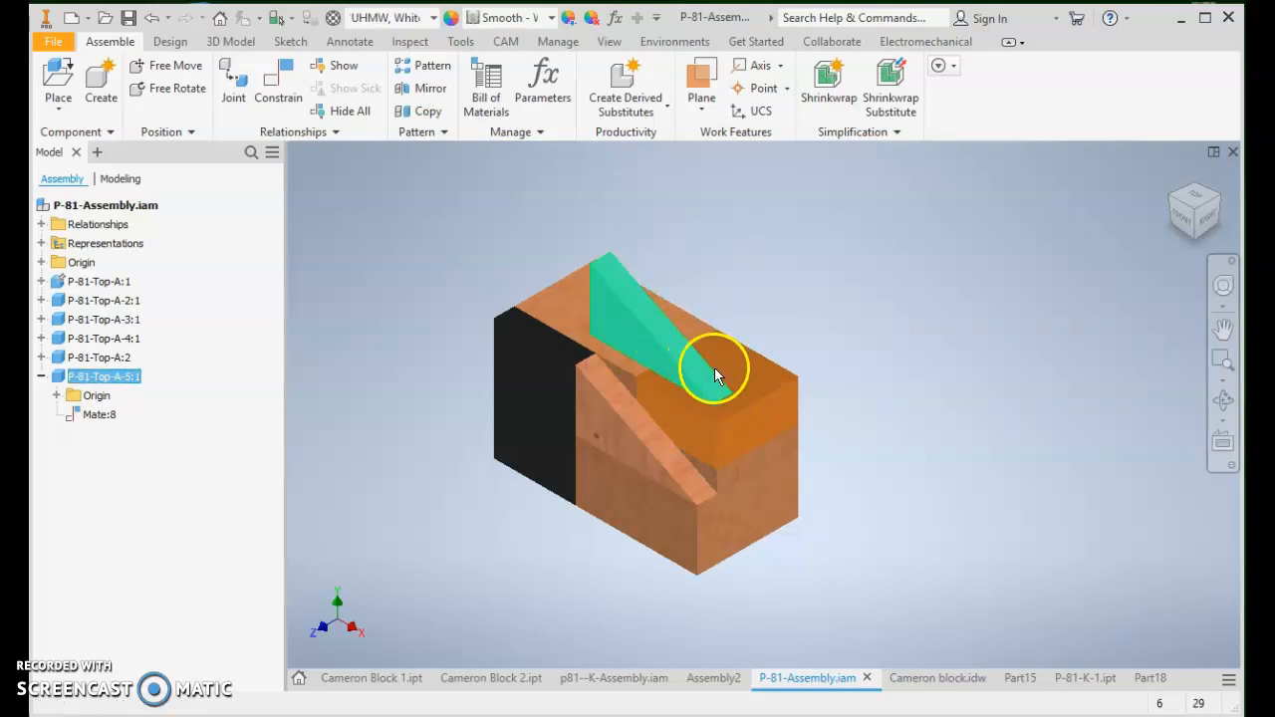
Apply a Flush constraint with 0.000 in offset between the base block's top face and the white wedge's flat rectangular face
key(c)
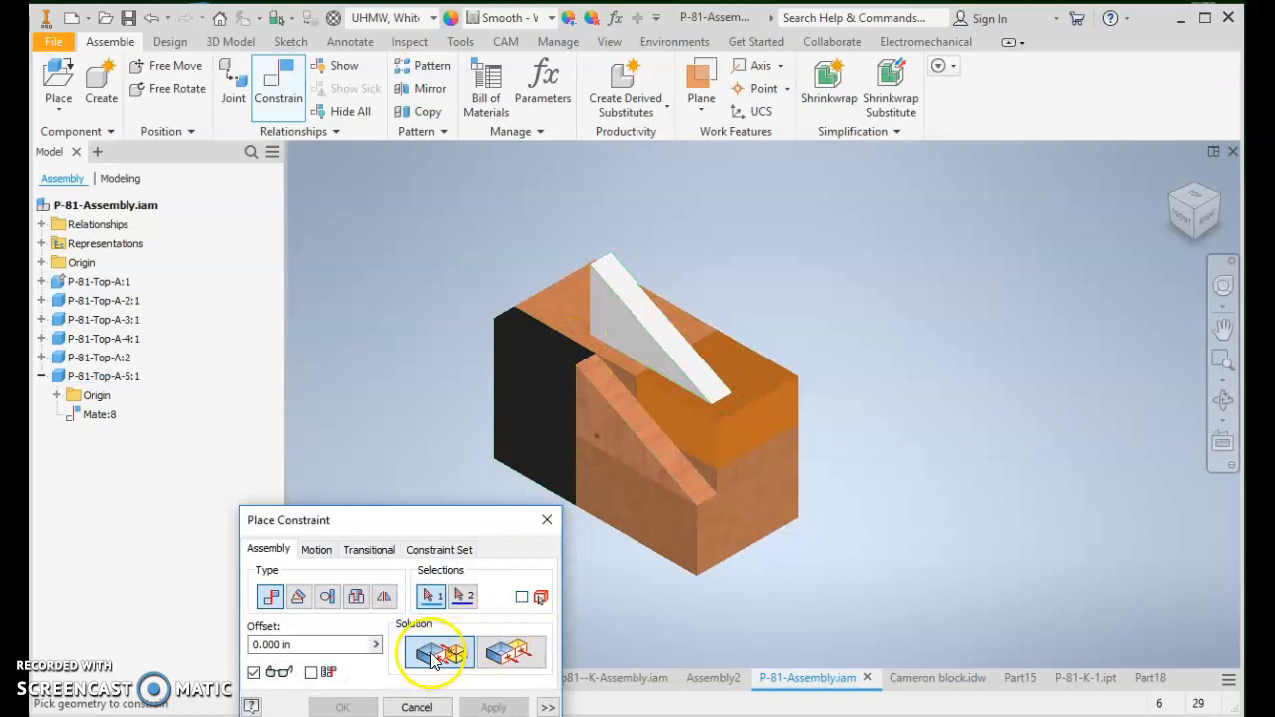
click(513, 654)
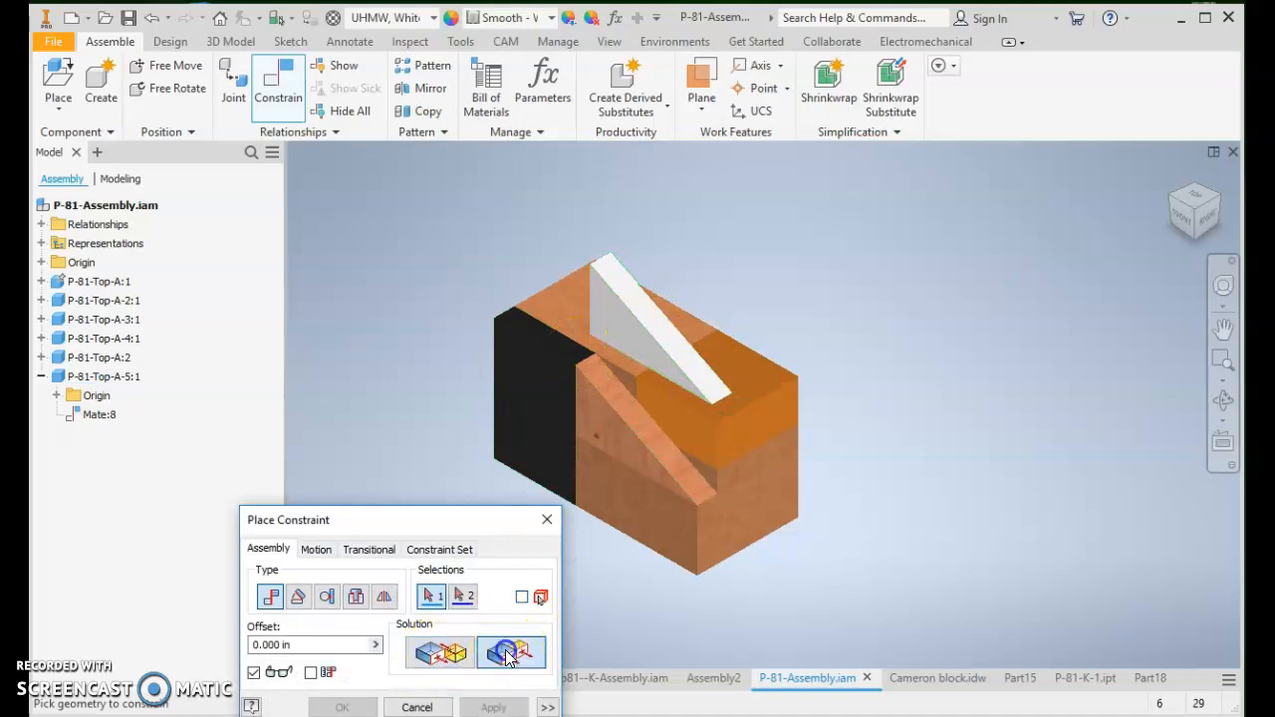
click(562, 298)
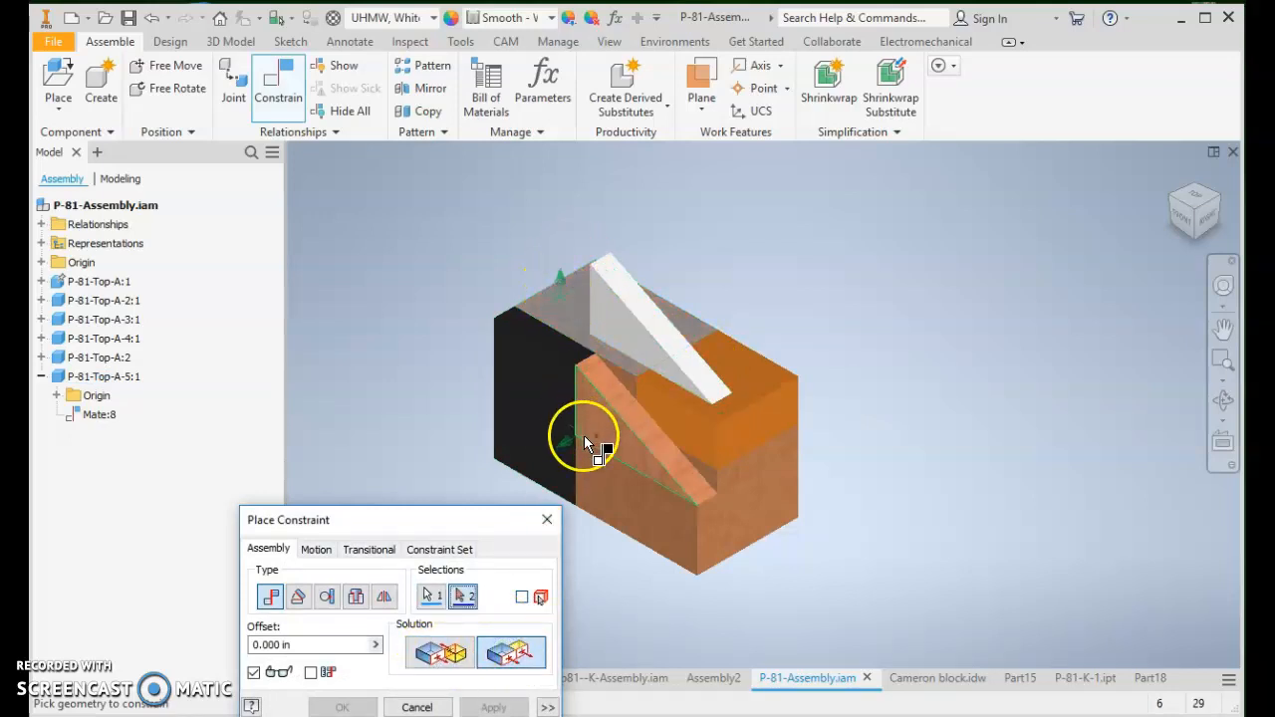
shift+middle_drag(622, 525, 611, 474)
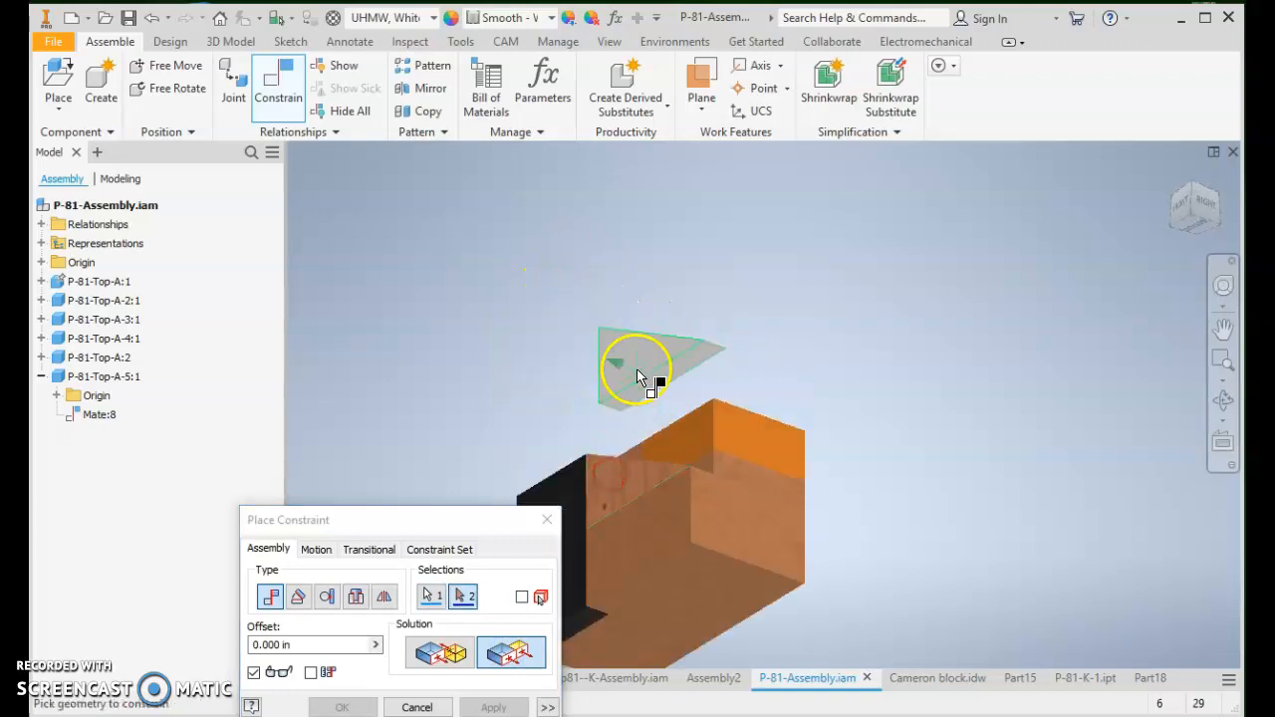
scroll(647, 376, down, 5)
click(728, 461)
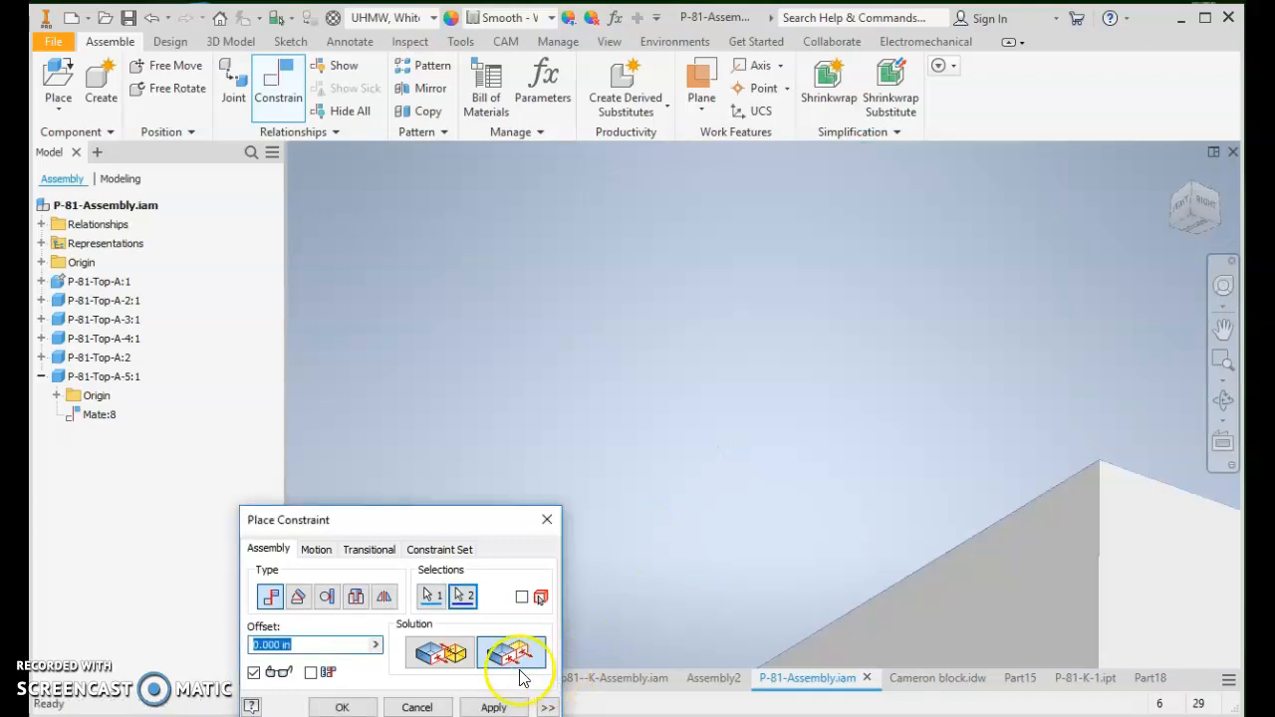
click(493, 708)
click(546, 526)
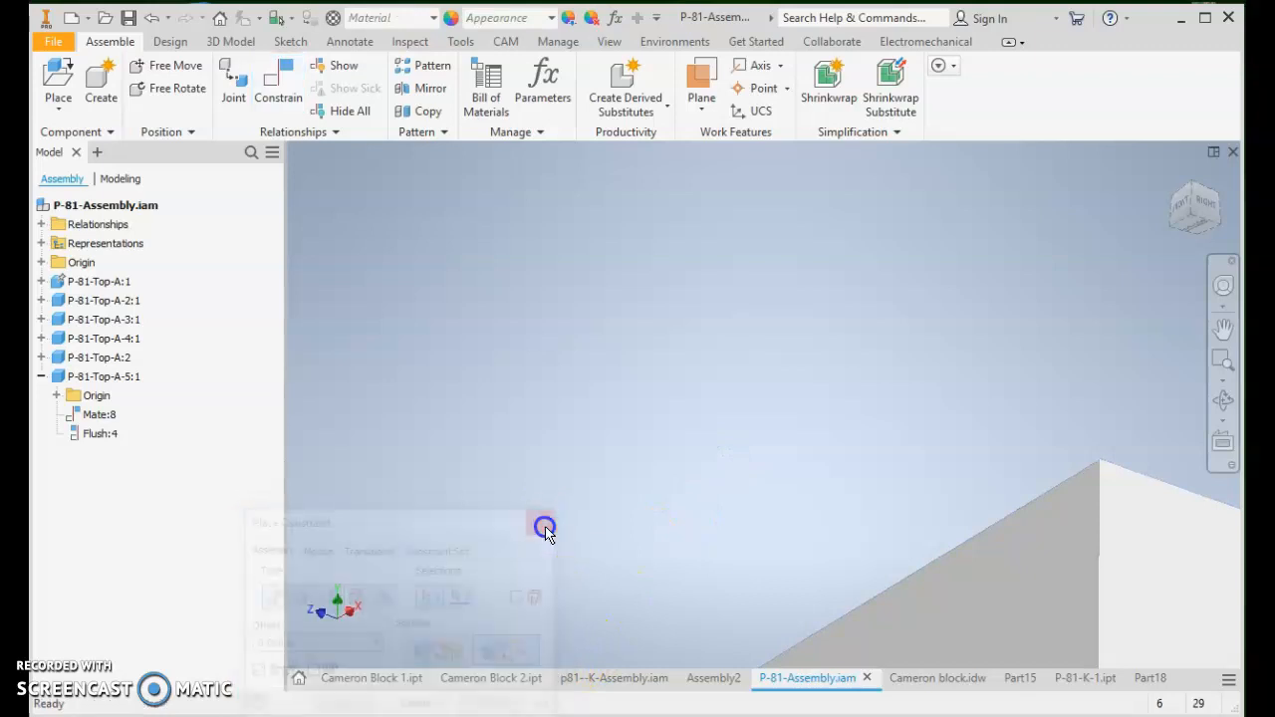
key(F6)
scroll(554, 359, down, 6)
scroll(823, 376, up, 2)
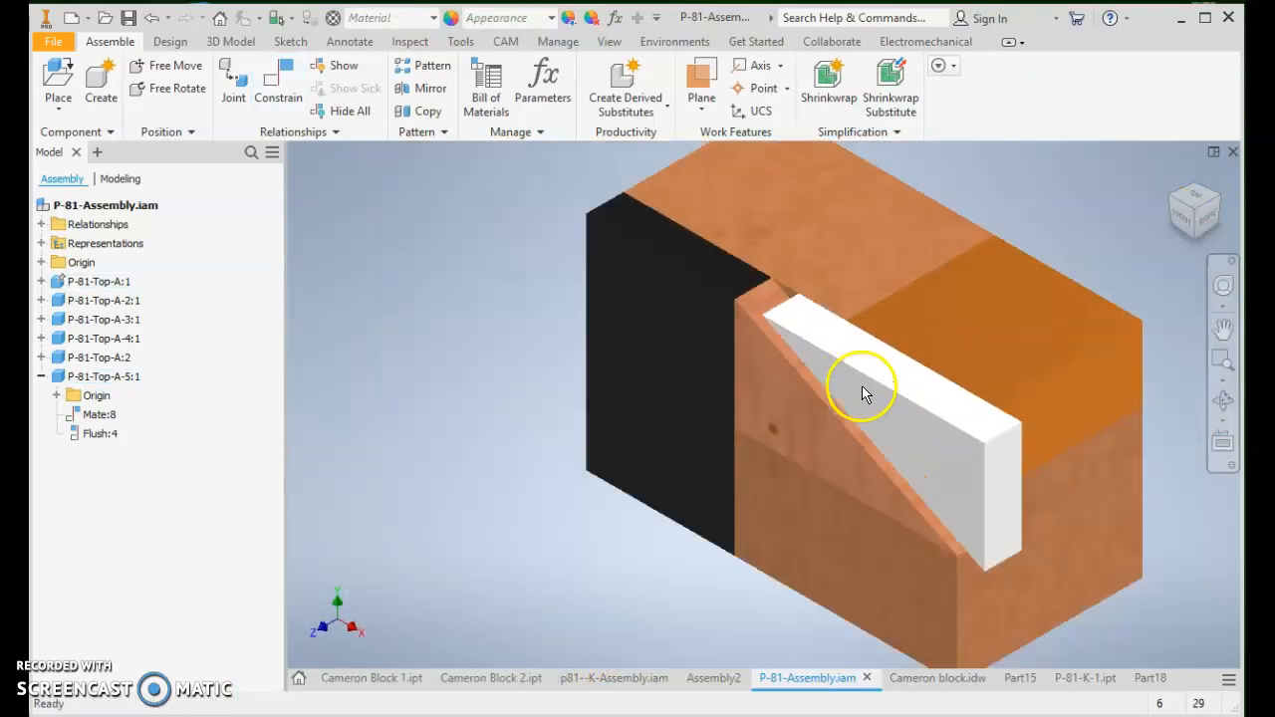
Apply a Flush constraint with 0.000 in offset between the base block's end face and the white wedge's narrow end face, and test whether the wedge still moves
click(917, 444)
drag(919, 442, 982, 479)
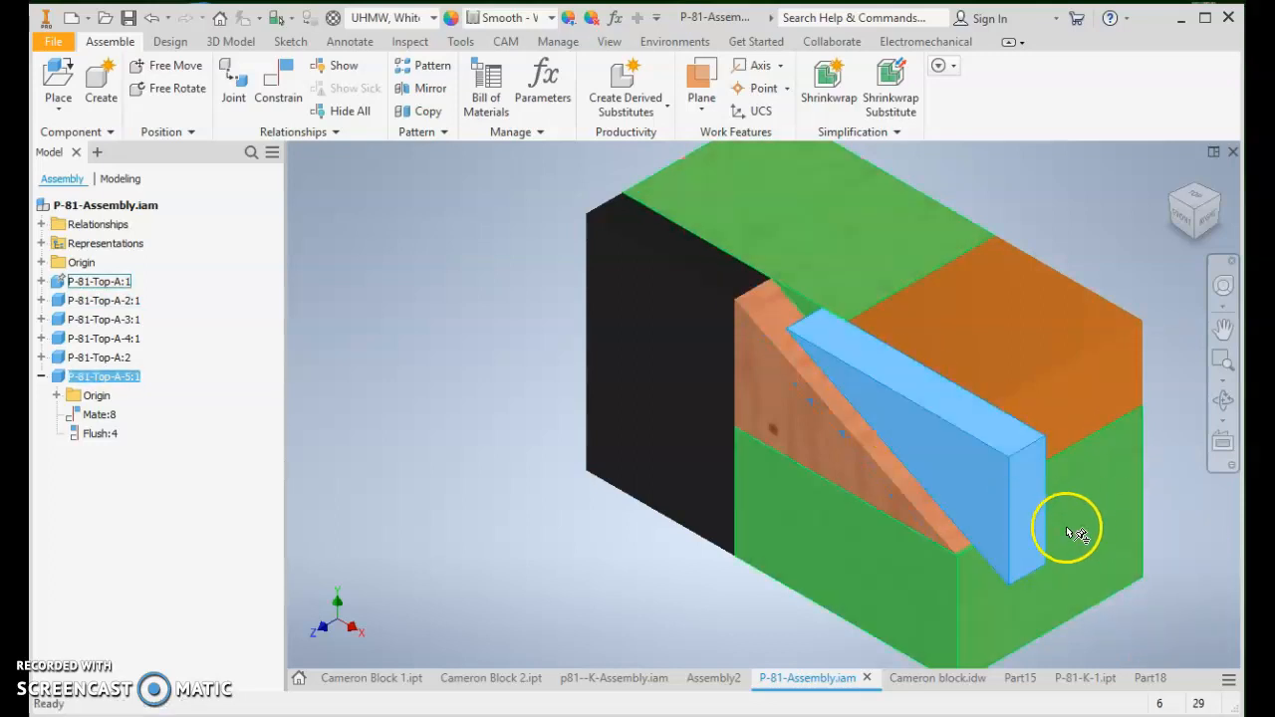
key(c)
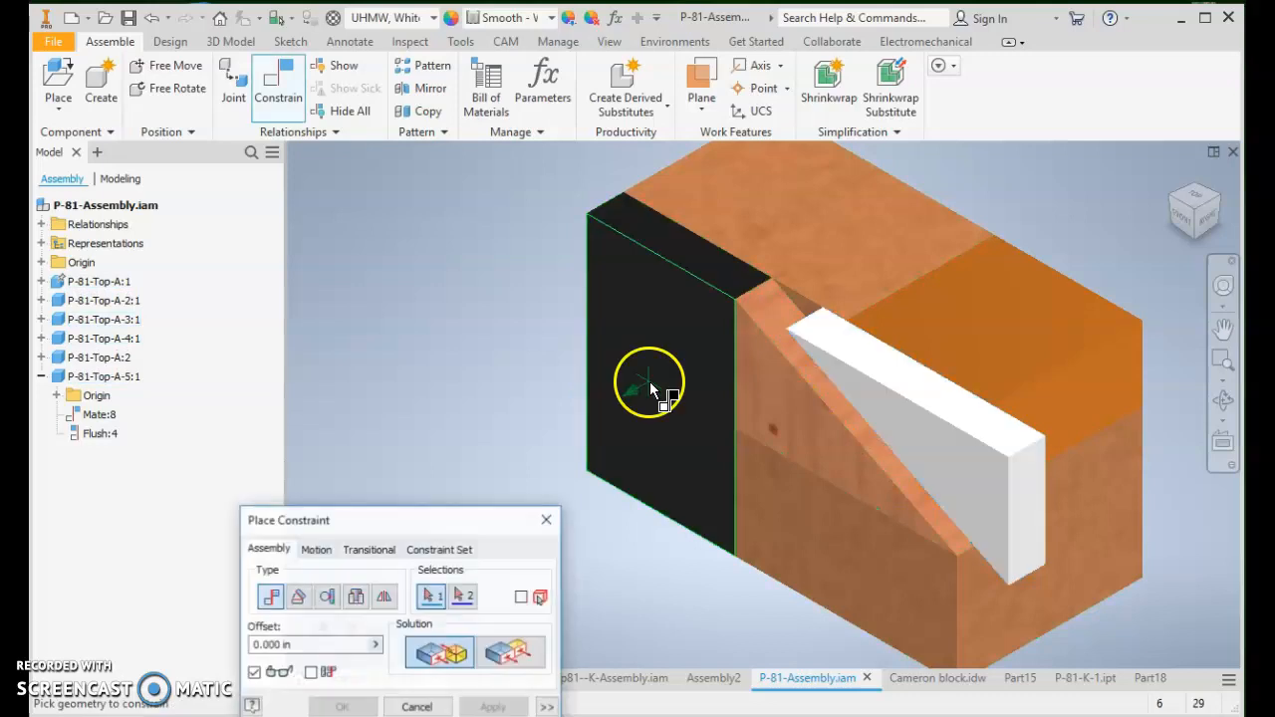
click(524, 660)
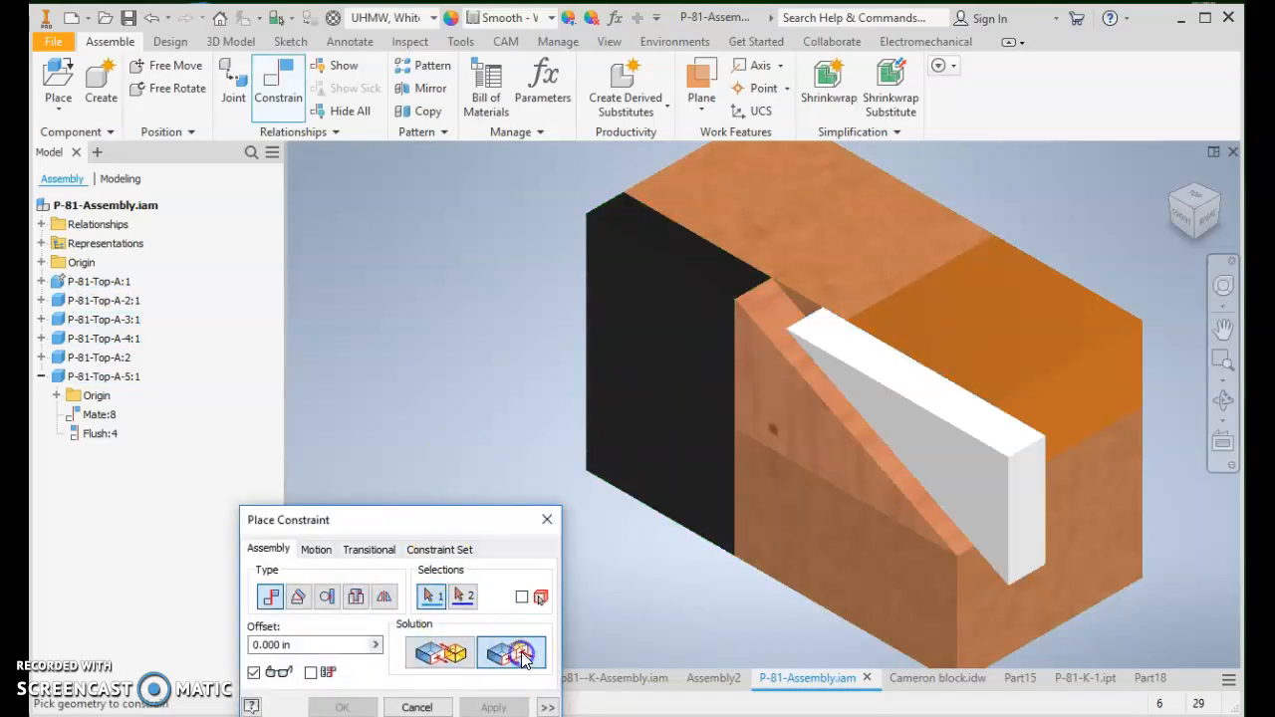
click(1096, 528)
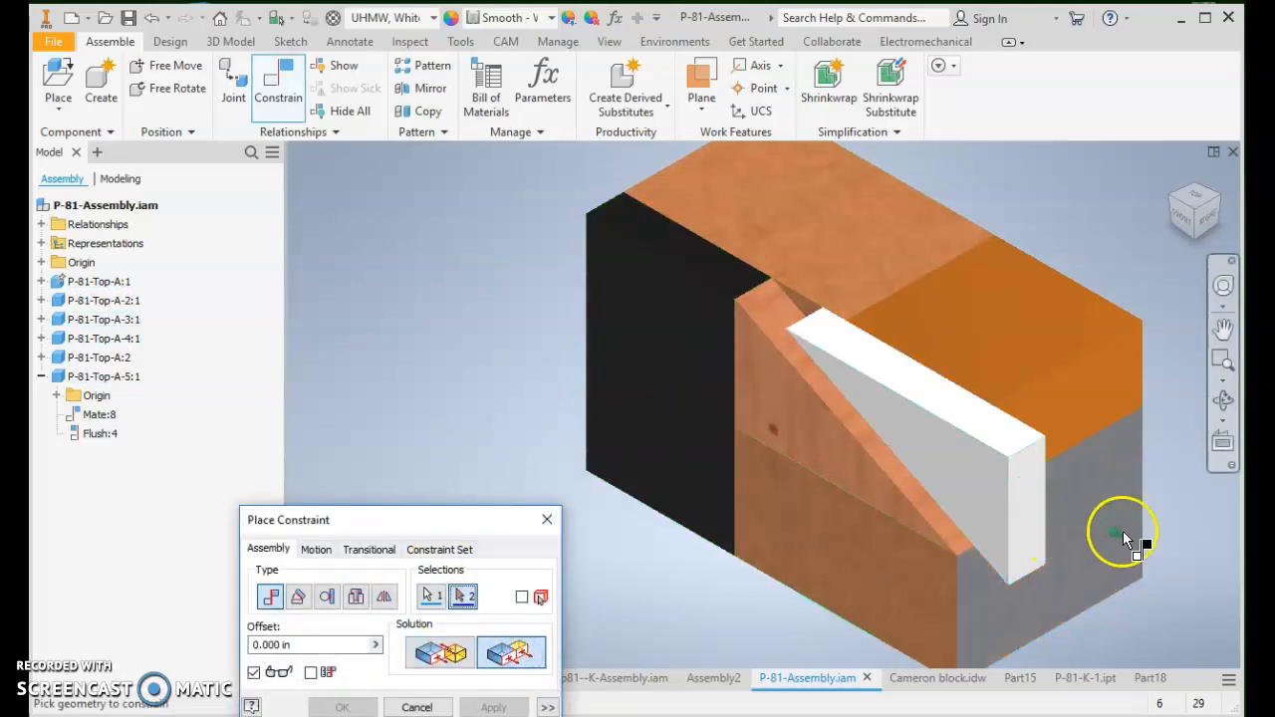
click(1027, 526)
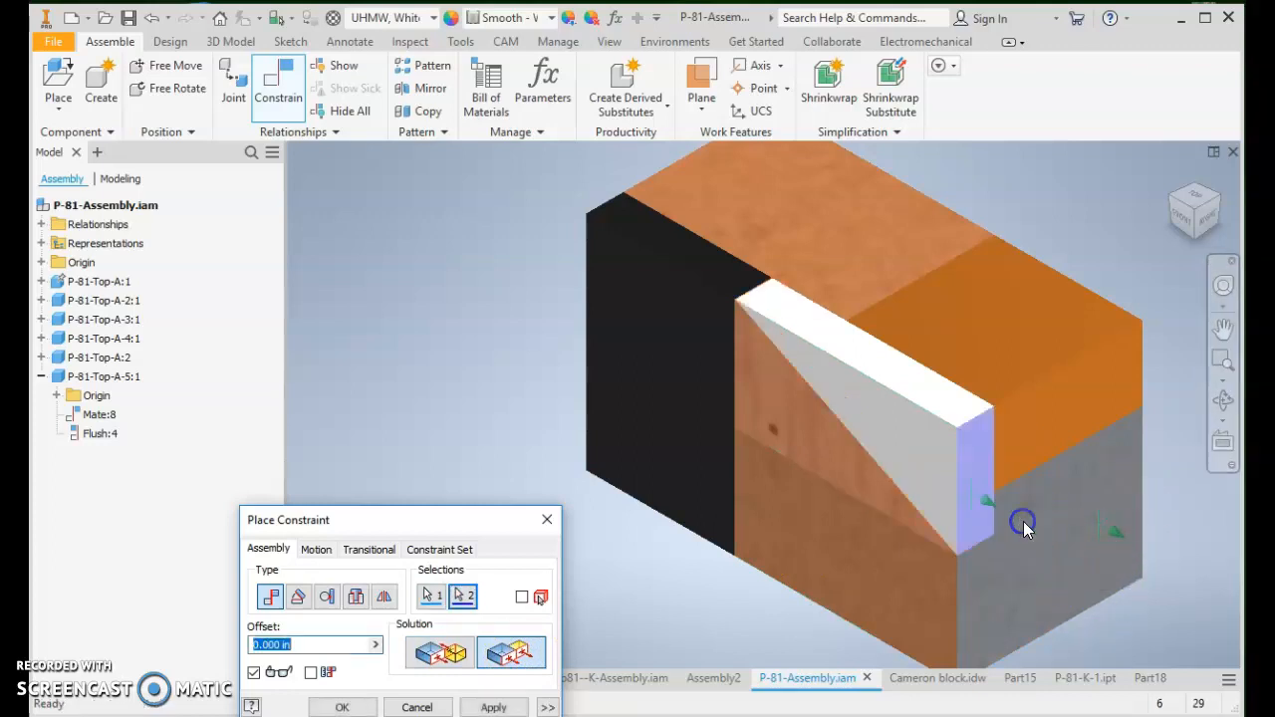
click(493, 707)
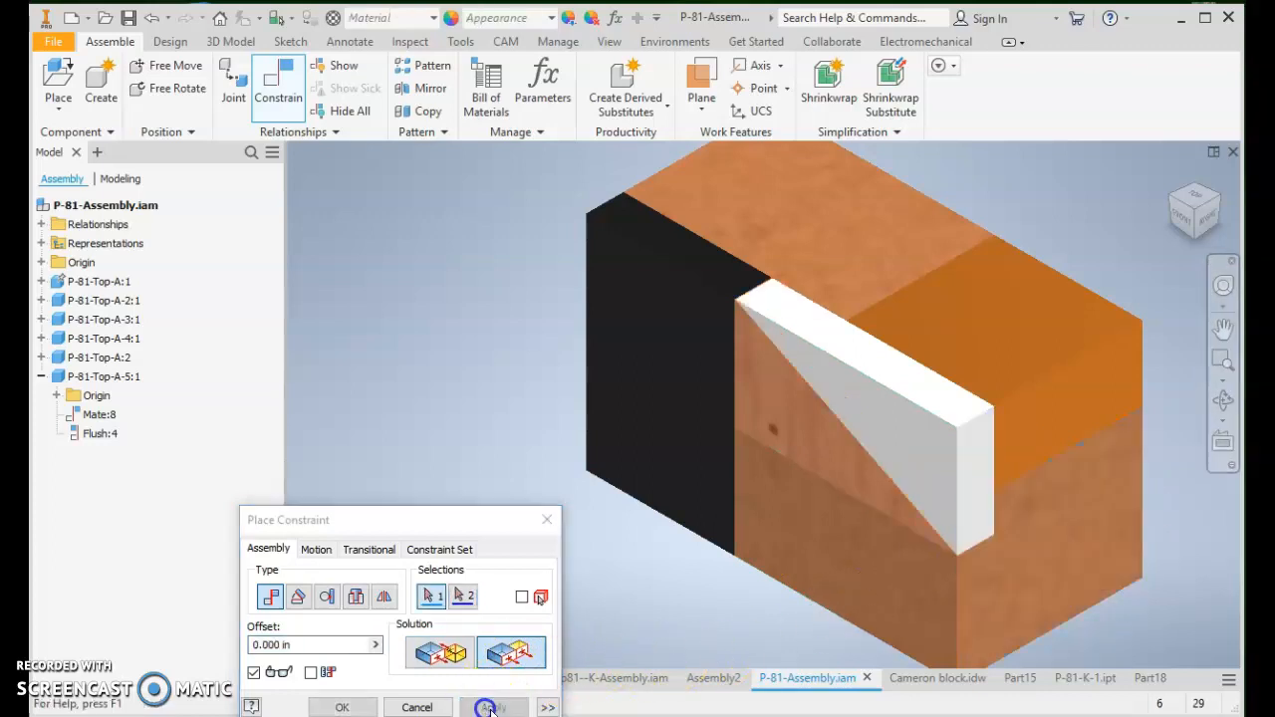
click(547, 519)
click(920, 455)
drag(938, 451, 954, 461)
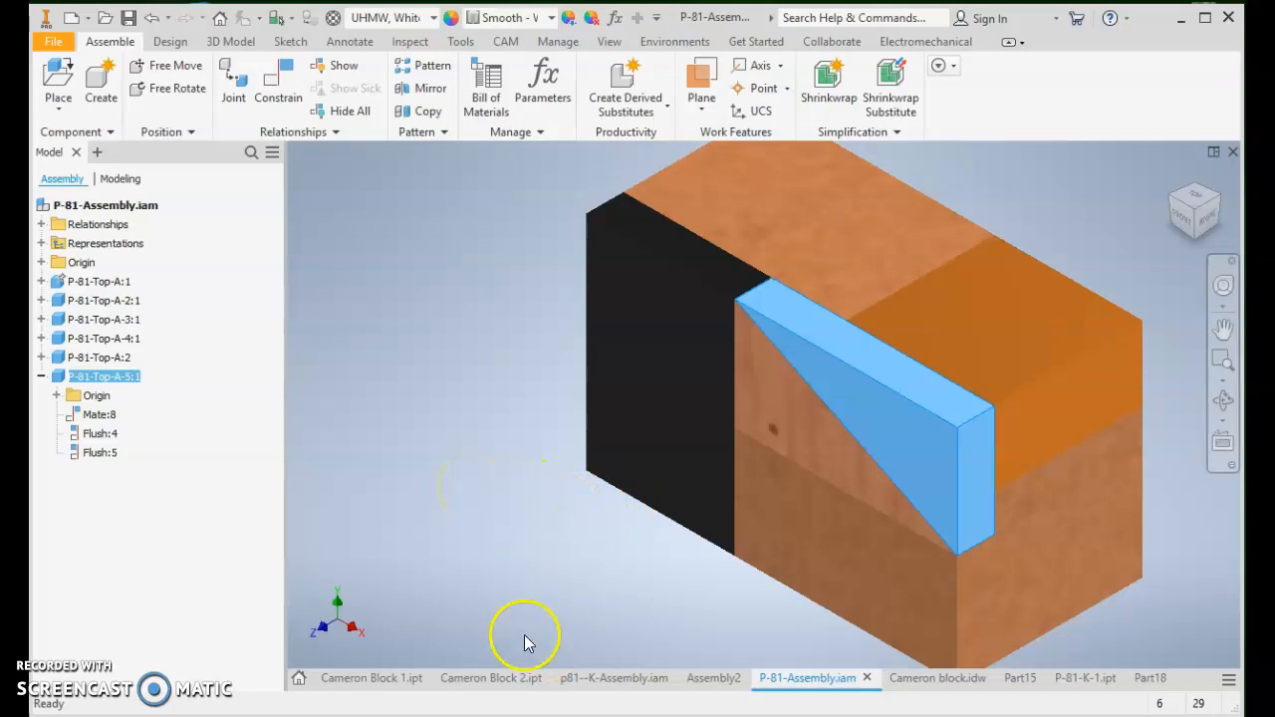
Switch to the p81--K-Assembly.iam document to view its assembled block
mouse_move(593, 684)
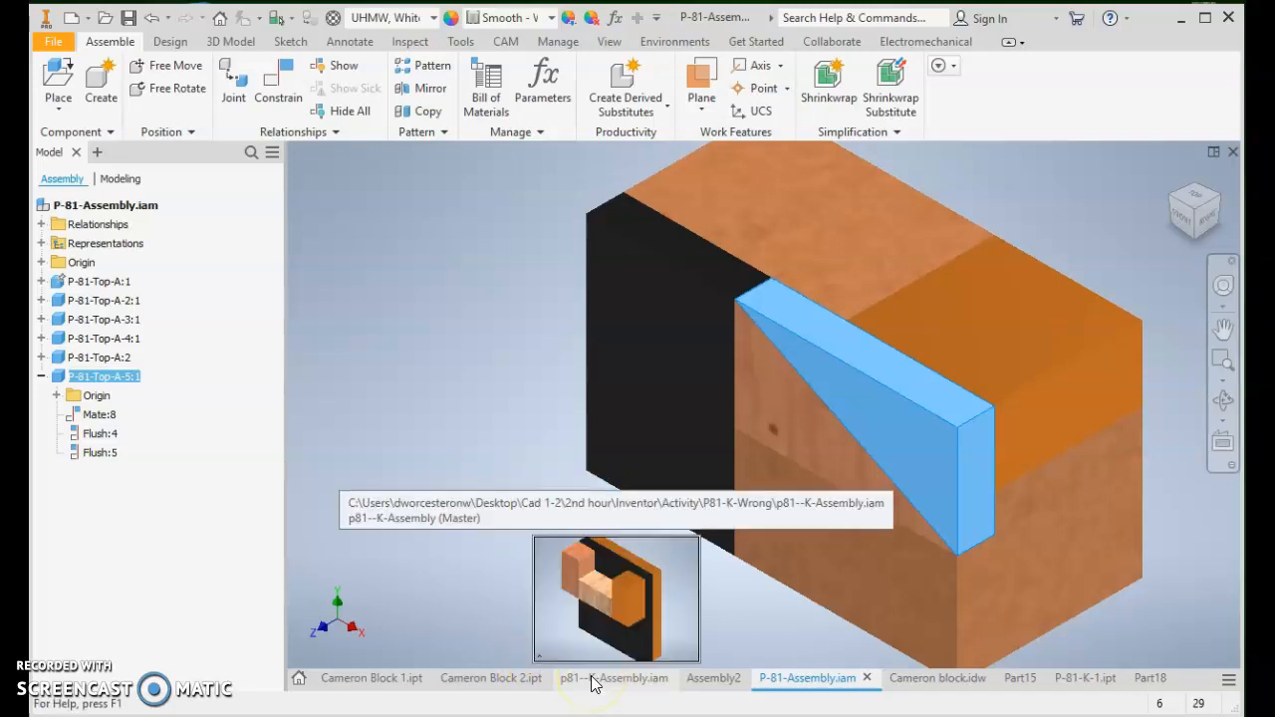
click(593, 684)
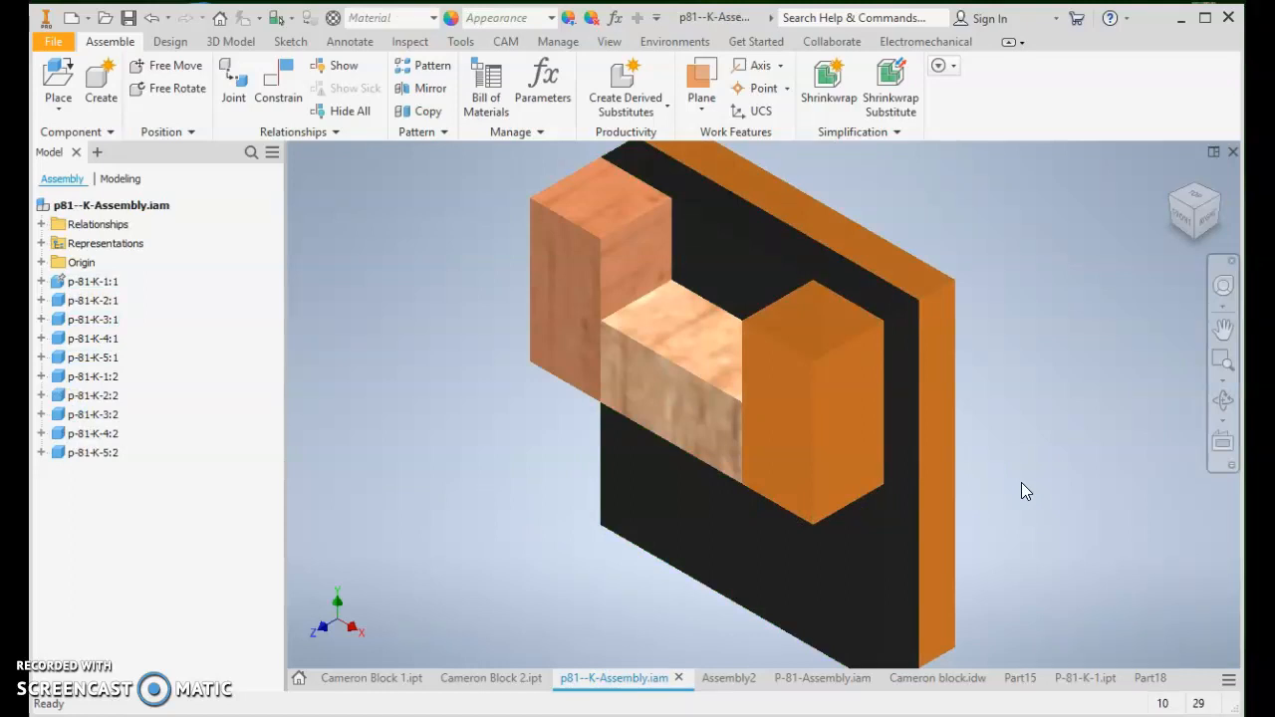
mouse_move(992, 469)
middle_down()
mouse_move(1005, 473)
mouse_move(1004, 453)
mouse_move(1000, 469)
middle_up()
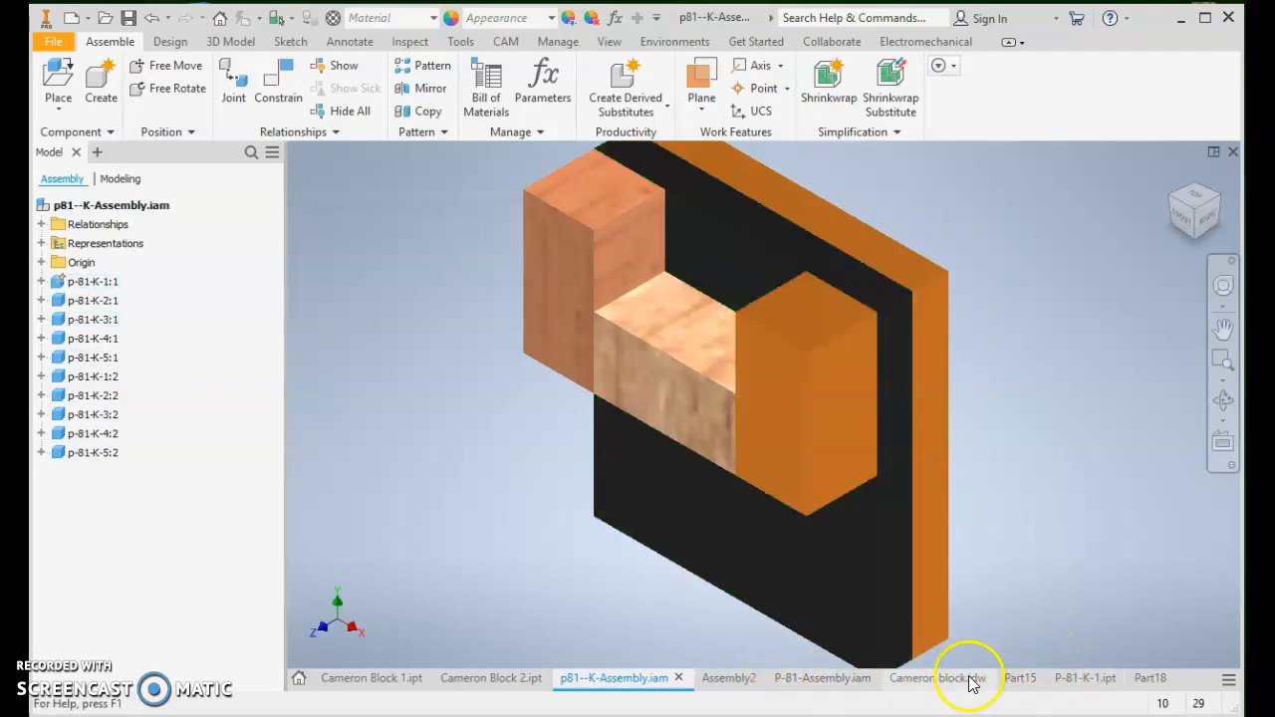
Return to P-81-Assembly.iam and examine the separate base block P-81-Top-A:2 beside the finished assembly
click(840, 685)
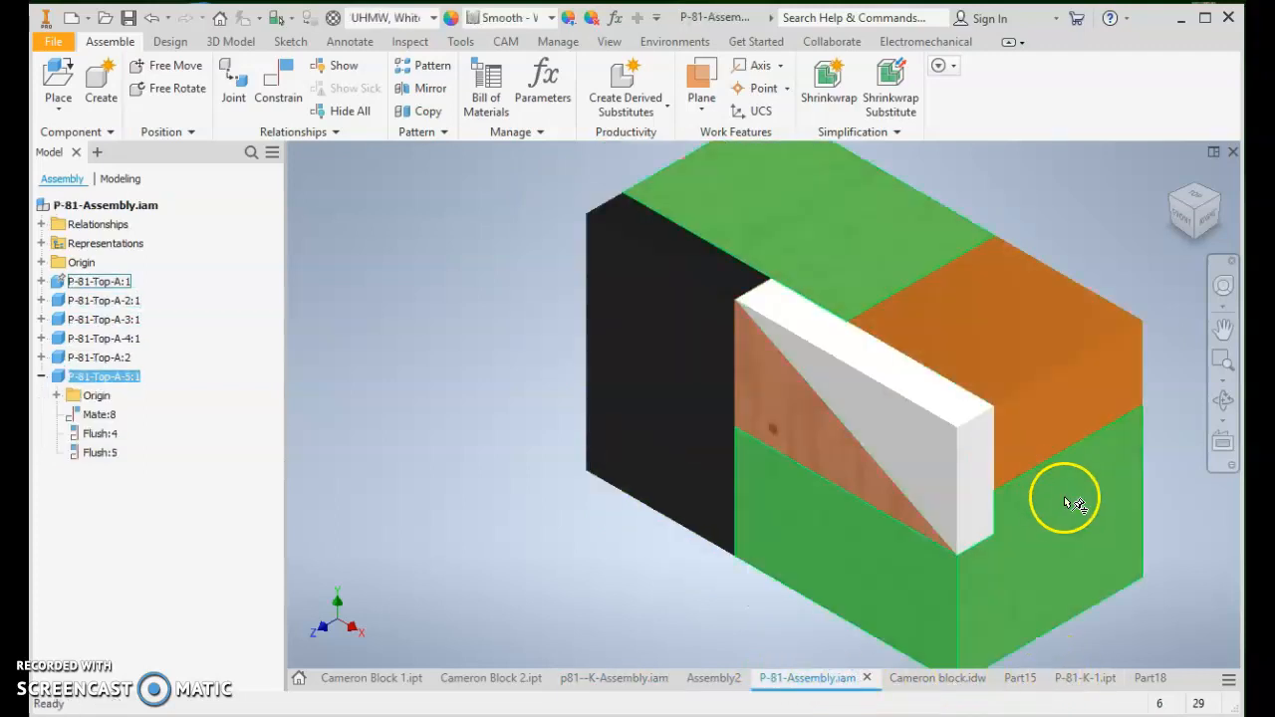
scroll(1065, 516, down, 5)
scroll(1076, 536, down, 4)
middle_drag(1076, 536, 655, 272)
scroll(654, 273, down, 2)
middle_drag(905, 412, 686, 311)
middle_drag(991, 473, 833, 502)
scroll(864, 373, up, 3)
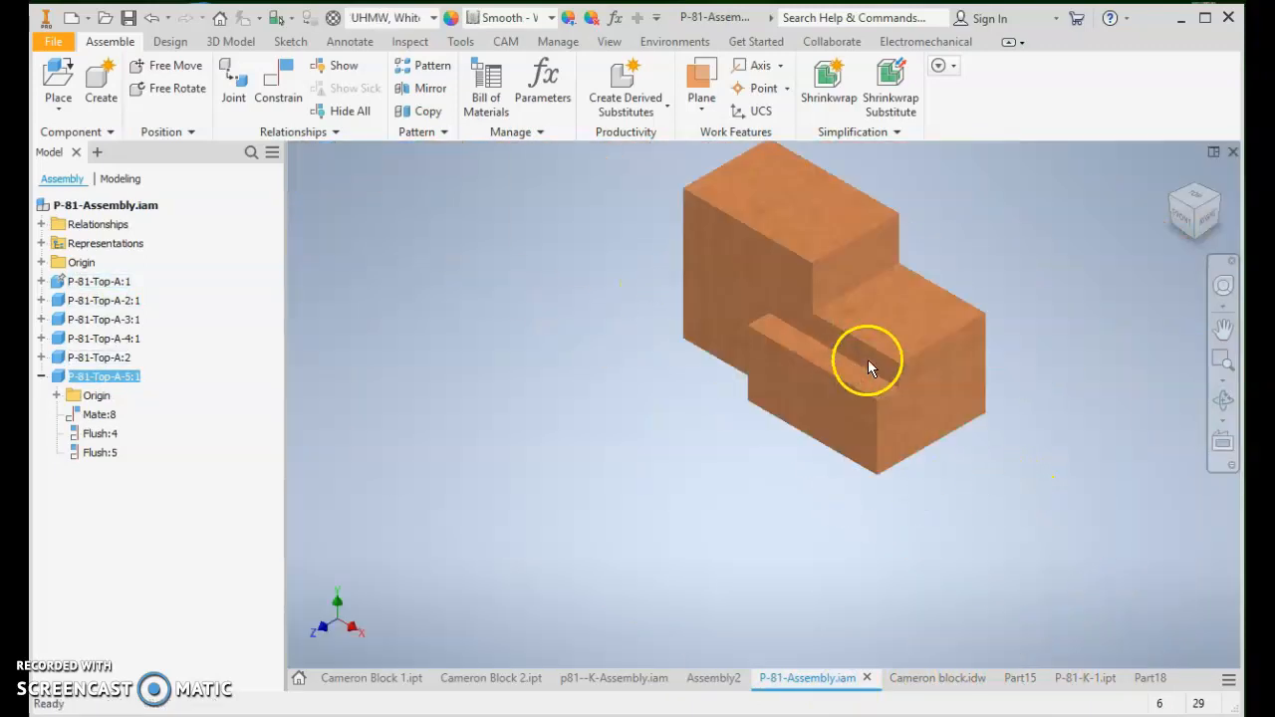
middle_drag(897, 368, 817, 495)
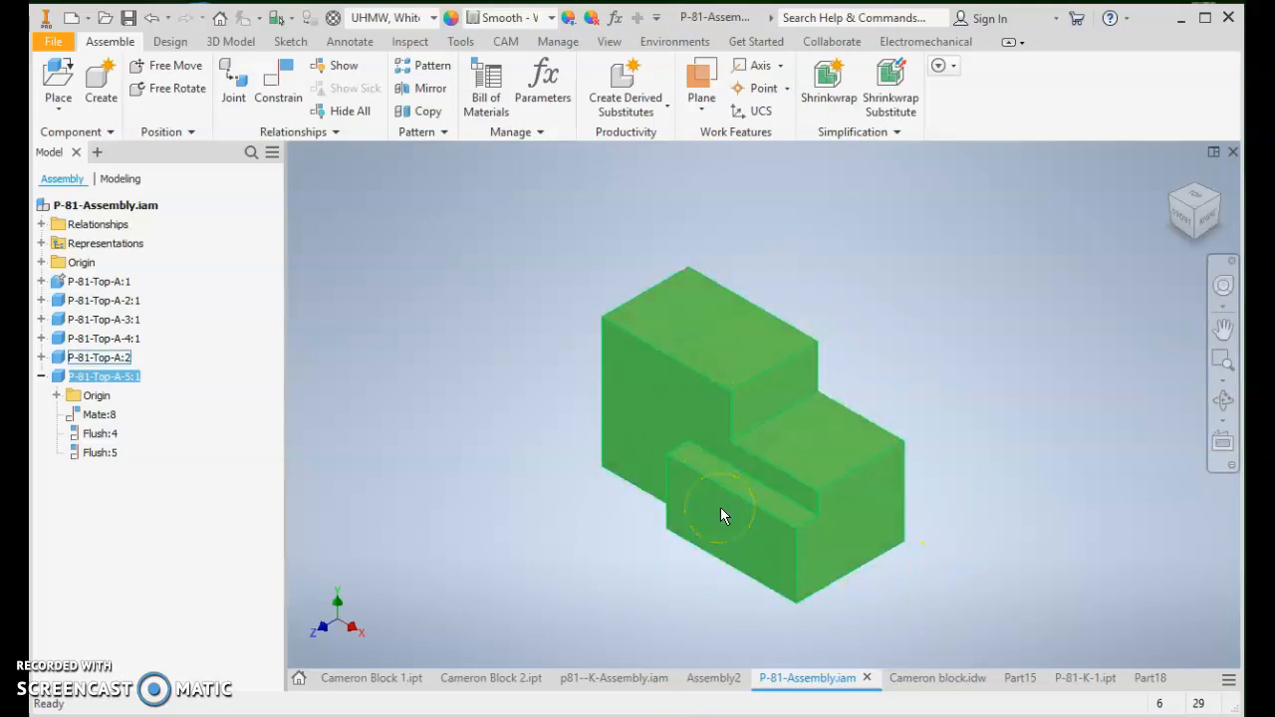
Examine both the separated component copies and the assembled block in p81--K-Assembly.iam
click(624, 679)
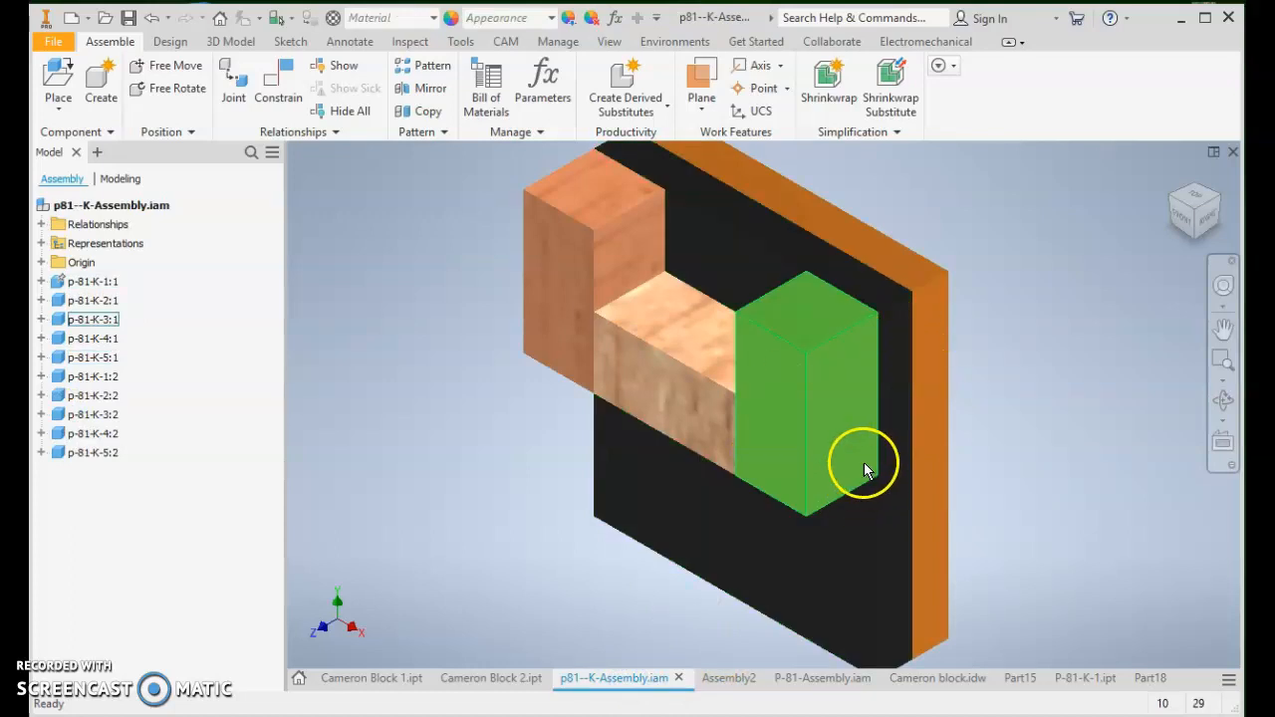
scroll(1073, 563, up, 4)
scroll(1071, 569, down, 7)
middle_drag(1065, 566, 729, 356)
middle_drag(1143, 587, 708, 400)
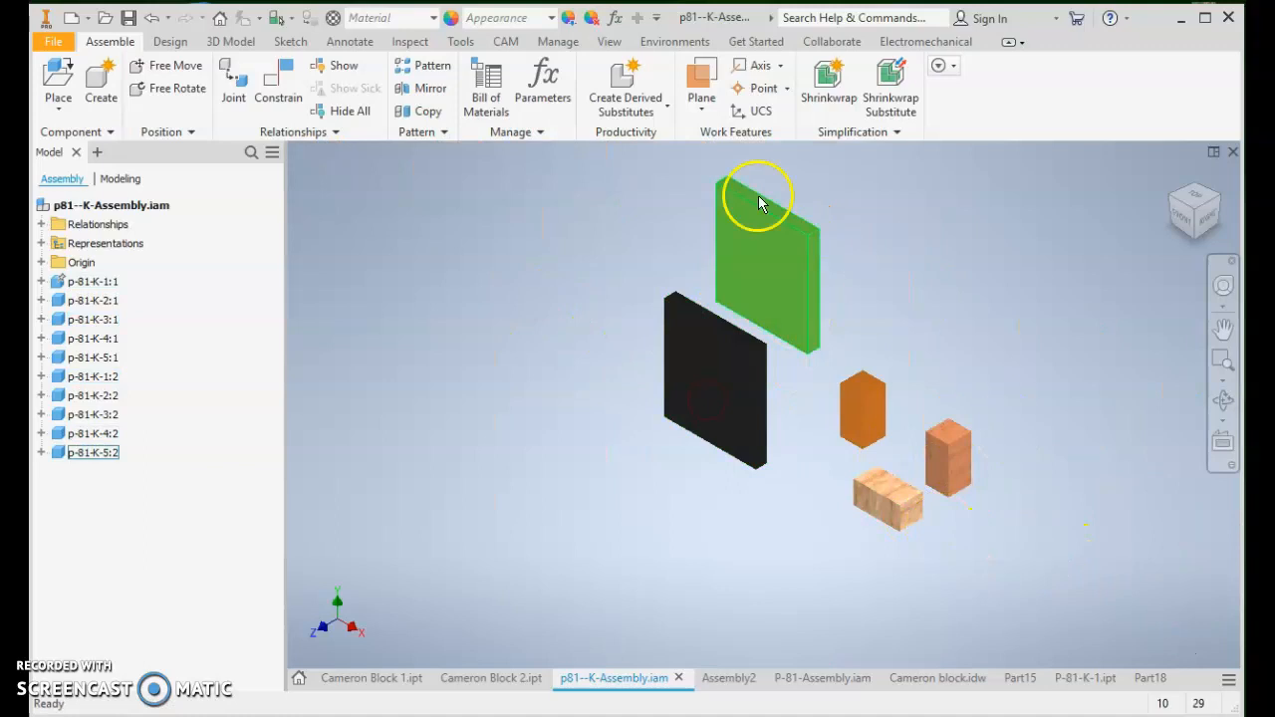
middle_drag(445, 363, 1054, 543)
middle_drag(934, 393, 954, 483)
scroll(882, 385, down, 2)
scroll(882, 384, up, 5)
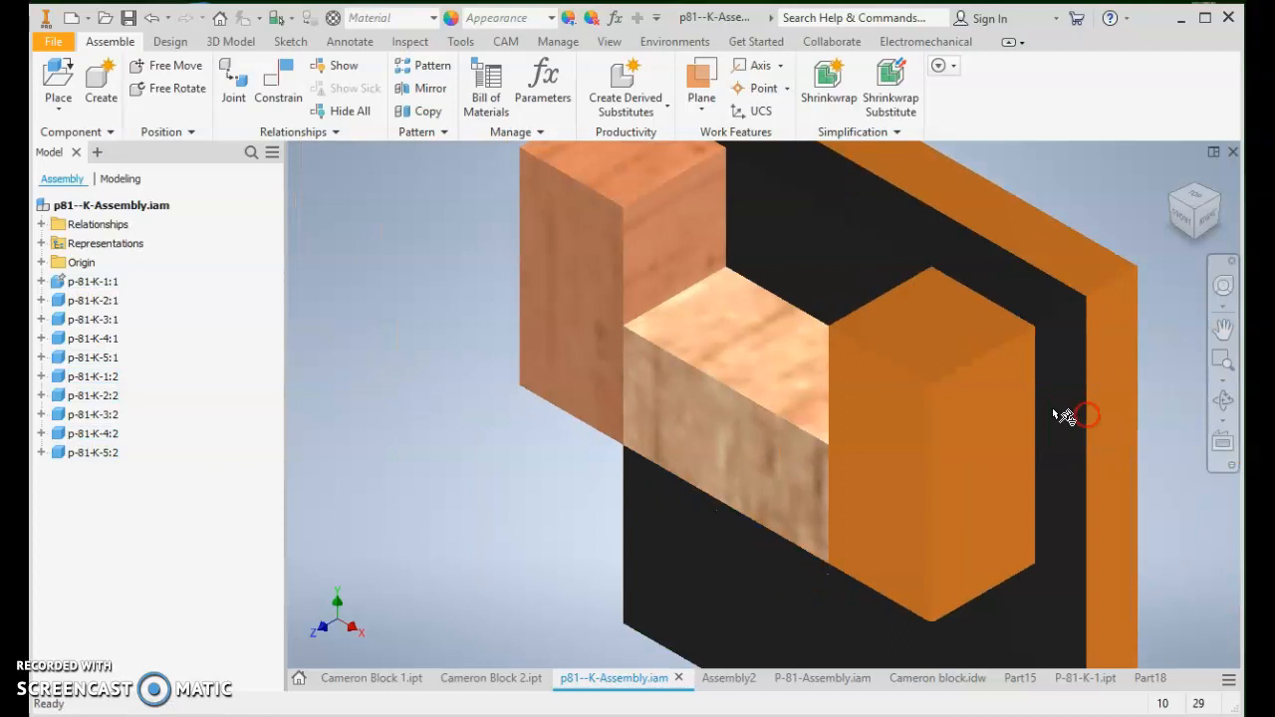
scroll(1065, 417, down, 1)
middle_drag(1064, 417, 976, 384)
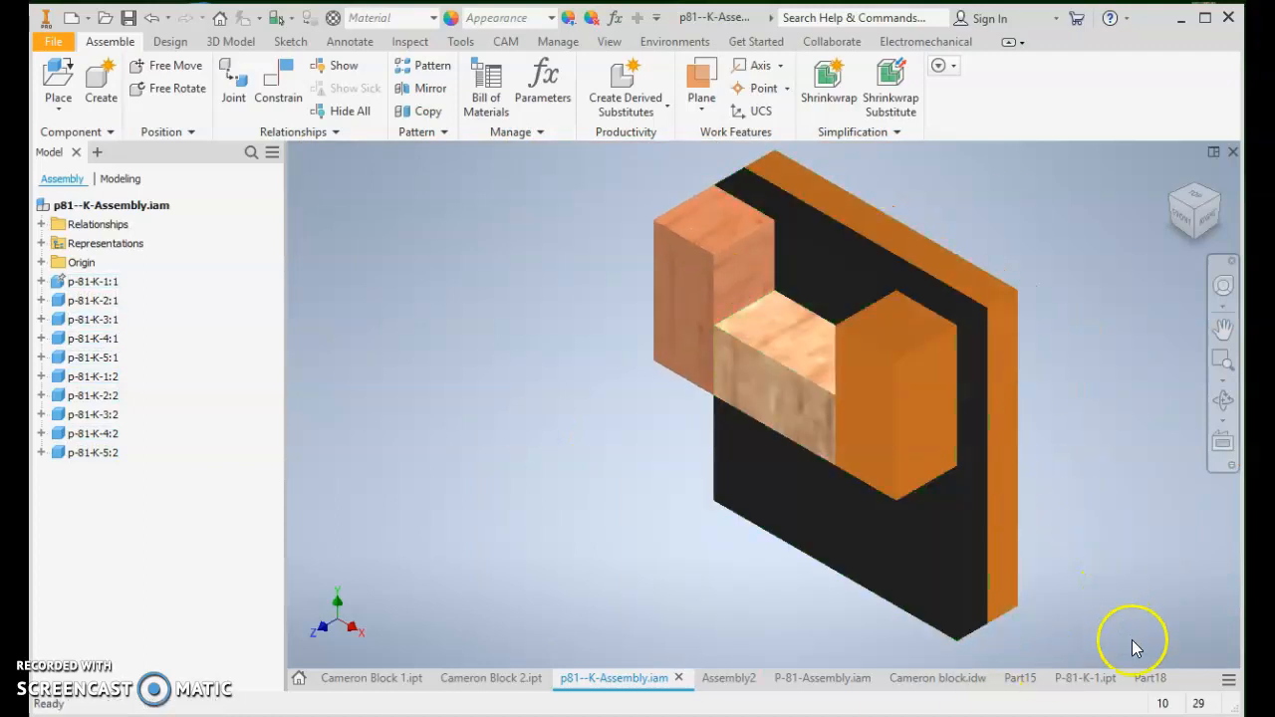
Switch to the Assembly2 document and examine its spread-out second set of P-81-K parts
click(741, 678)
middle_drag(1076, 489, 576, 242)
scroll(994, 425, down, 3)
scroll(1004, 454, up, 6)
middle_drag(1007, 462, 433, 261)
middle_drag(886, 464, 780, 495)
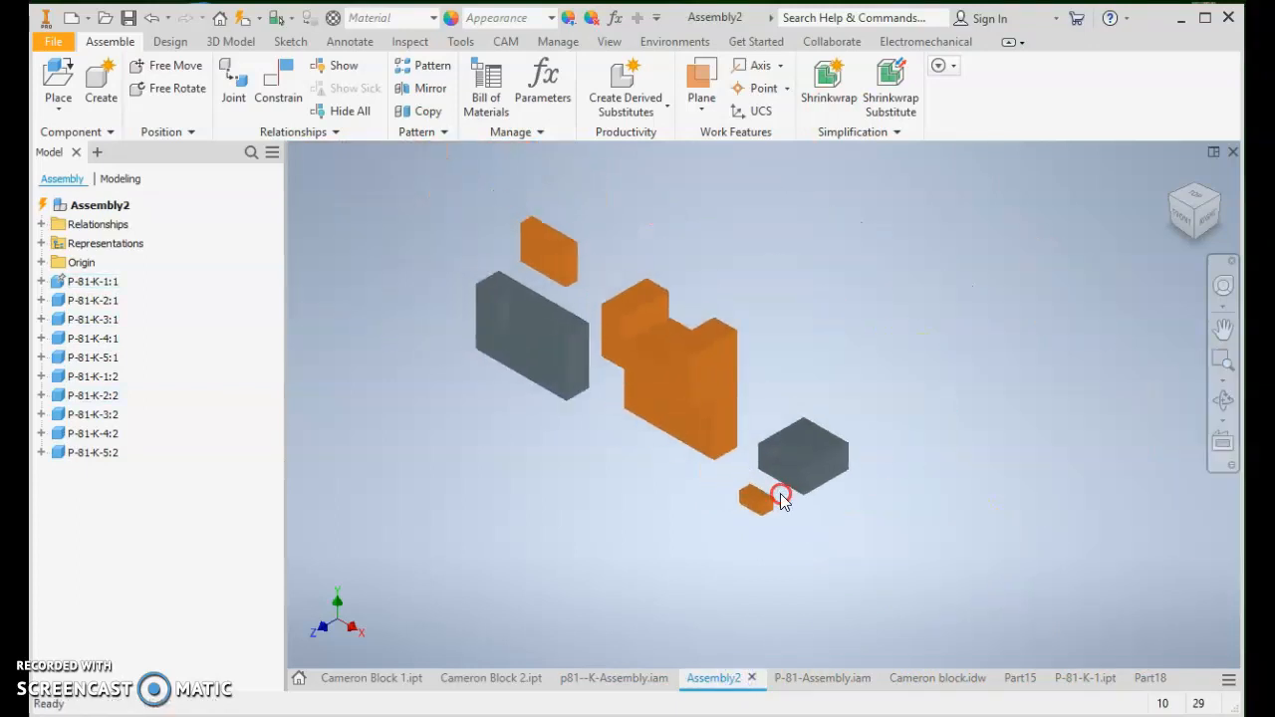
scroll(677, 418, down, 5)
scroll(644, 384, up, 2)
middle_drag(647, 392, 843, 518)
Inspect the shapes and hidden cutouts of the separated parts P-81-K-1:2, P-81-K-2:2 and P-81-K-4:2
click(879, 404)
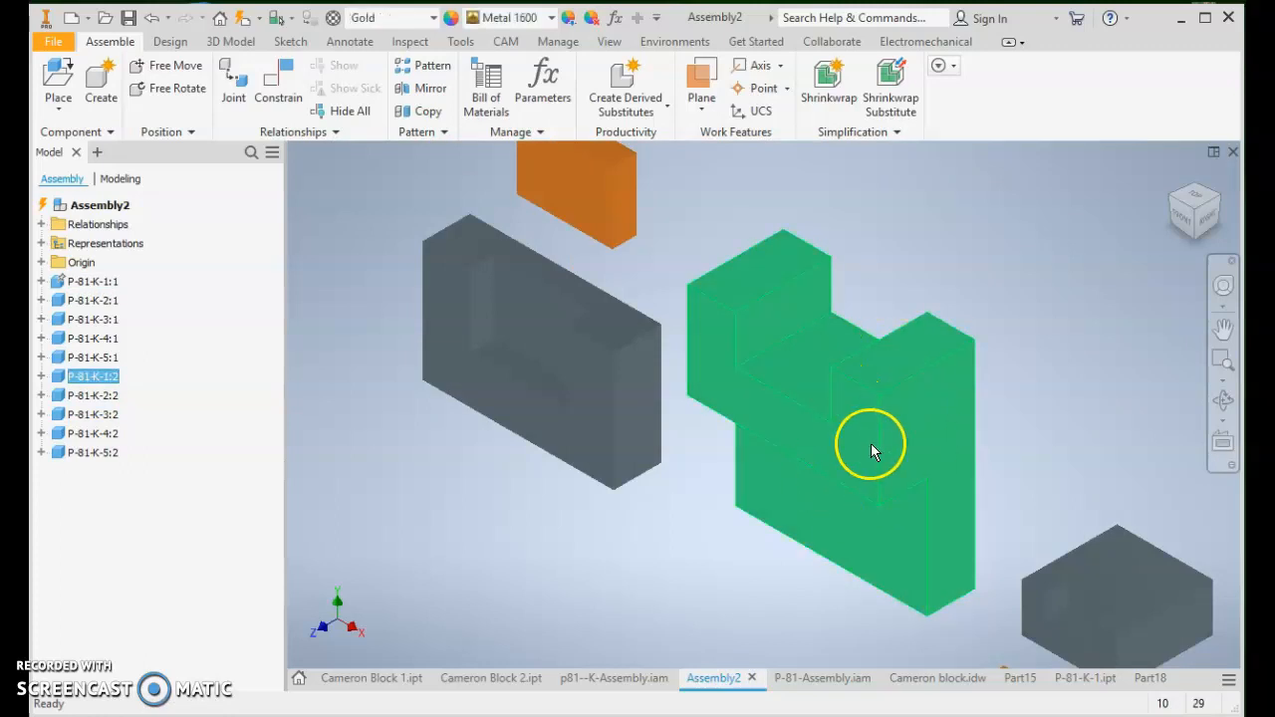
middle_drag(1045, 441, 975, 349)
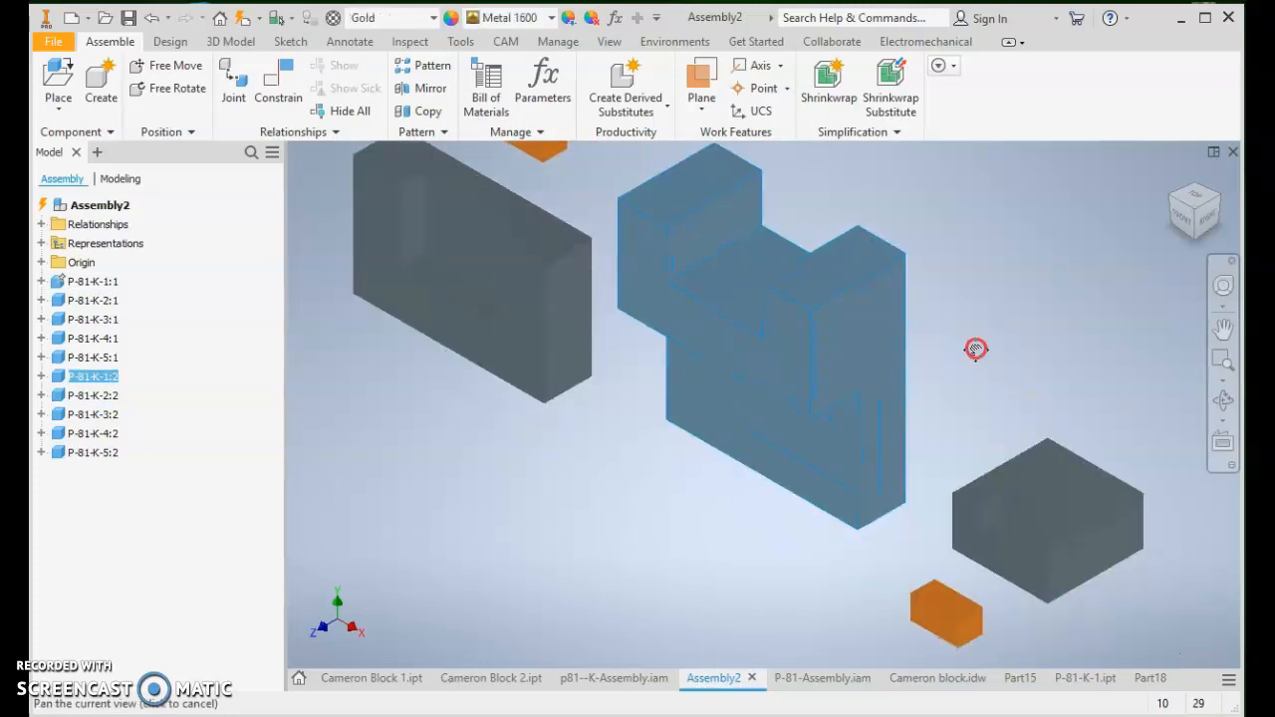
ctrl+click(1071, 520)
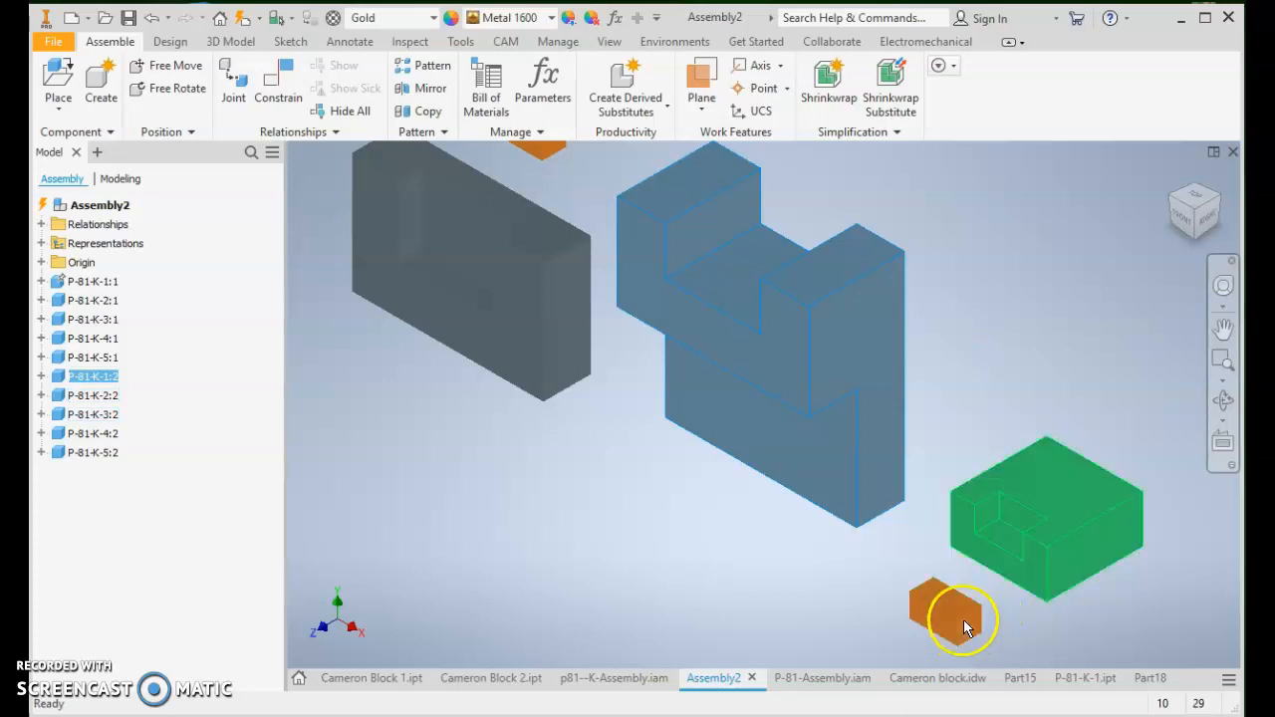
middle_drag(733, 411, 964, 642)
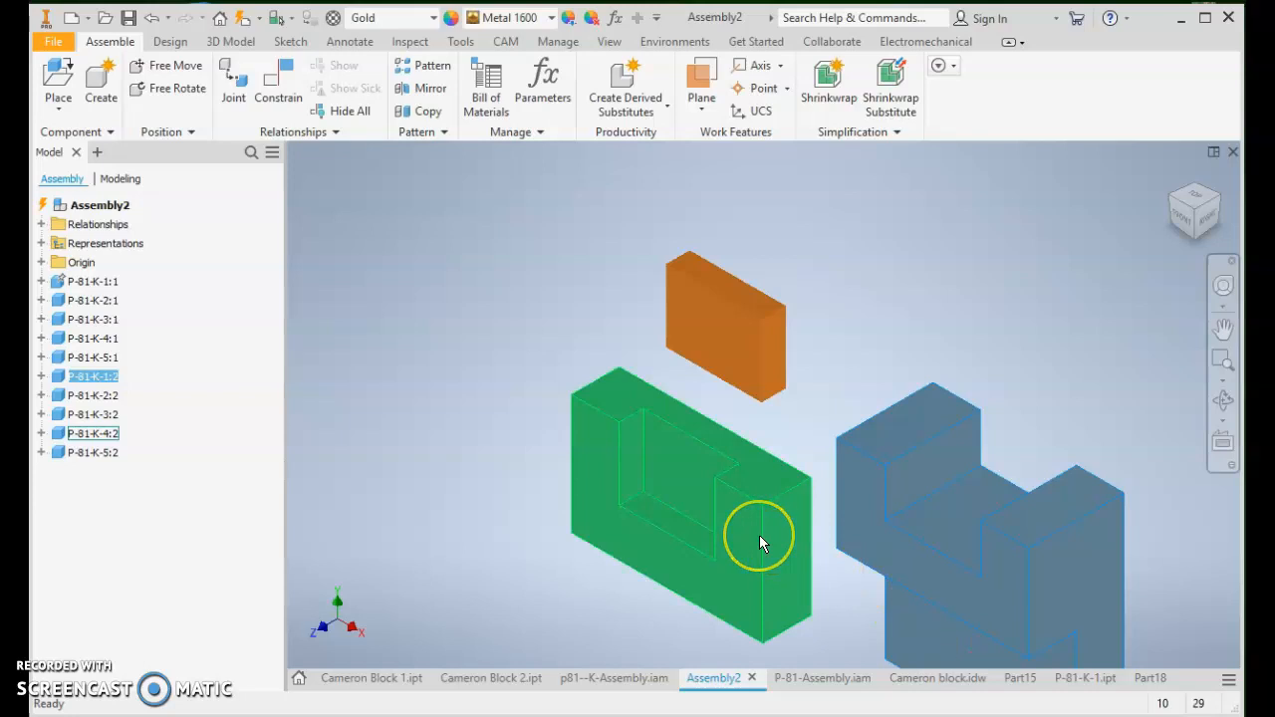
scroll(890, 528, down, 3)
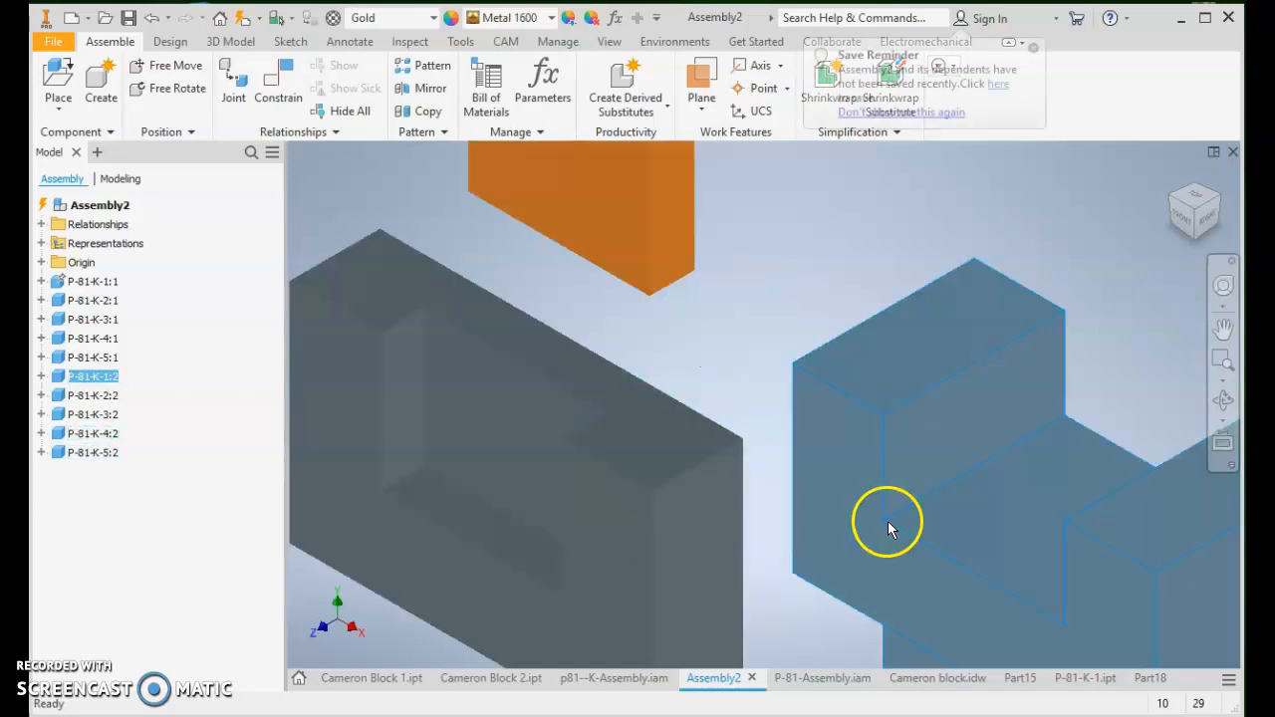
scroll(890, 528, up, 6)
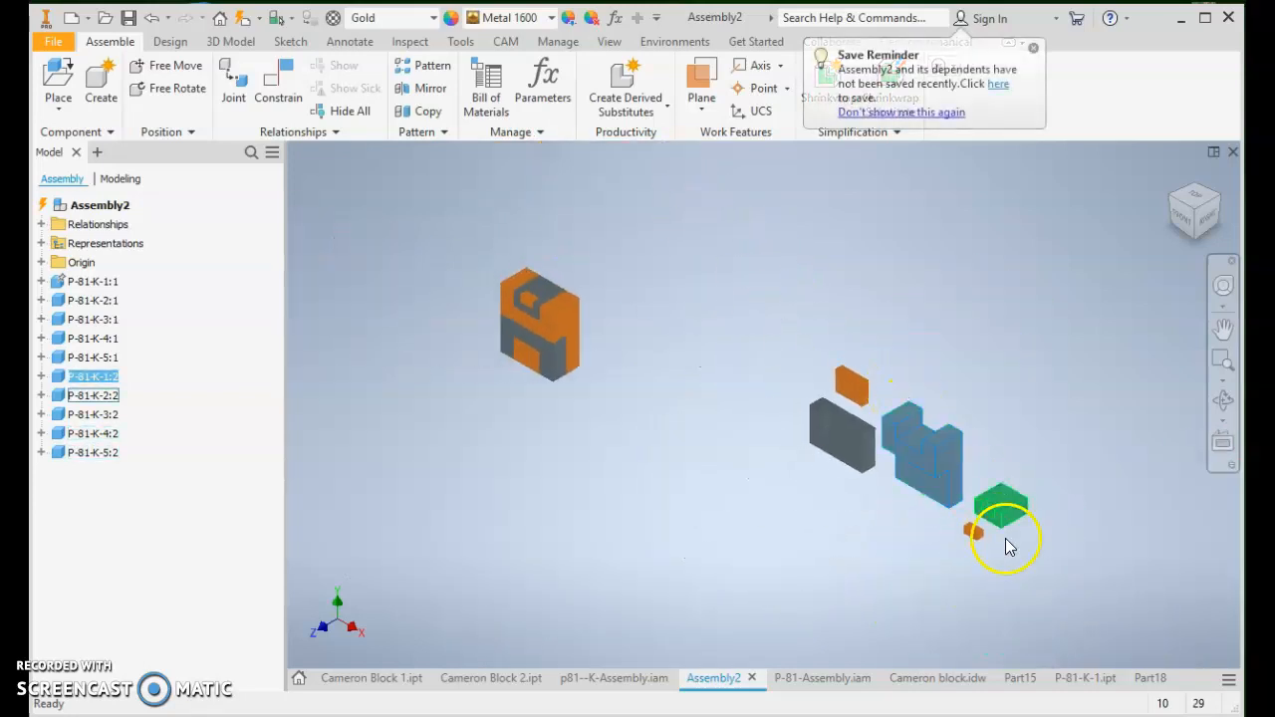
Examine up close how the orange and gray parts fit together in Assembly2's assembled block
middle_drag(558, 421, 811, 472)
scroll(774, 373, up, 5)
scroll(770, 374, down, 8)
scroll(770, 374, down, 3)
middle_drag(771, 374, 580, 318)
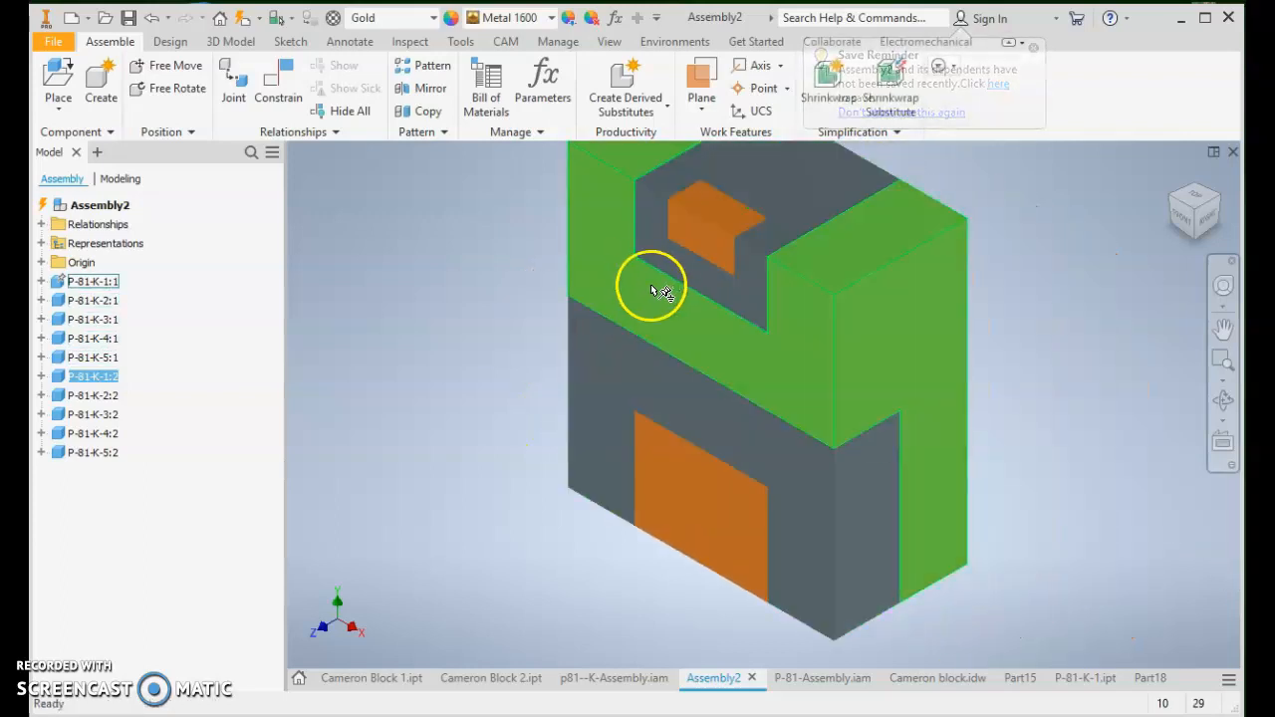
middle_drag(660, 291, 708, 380)
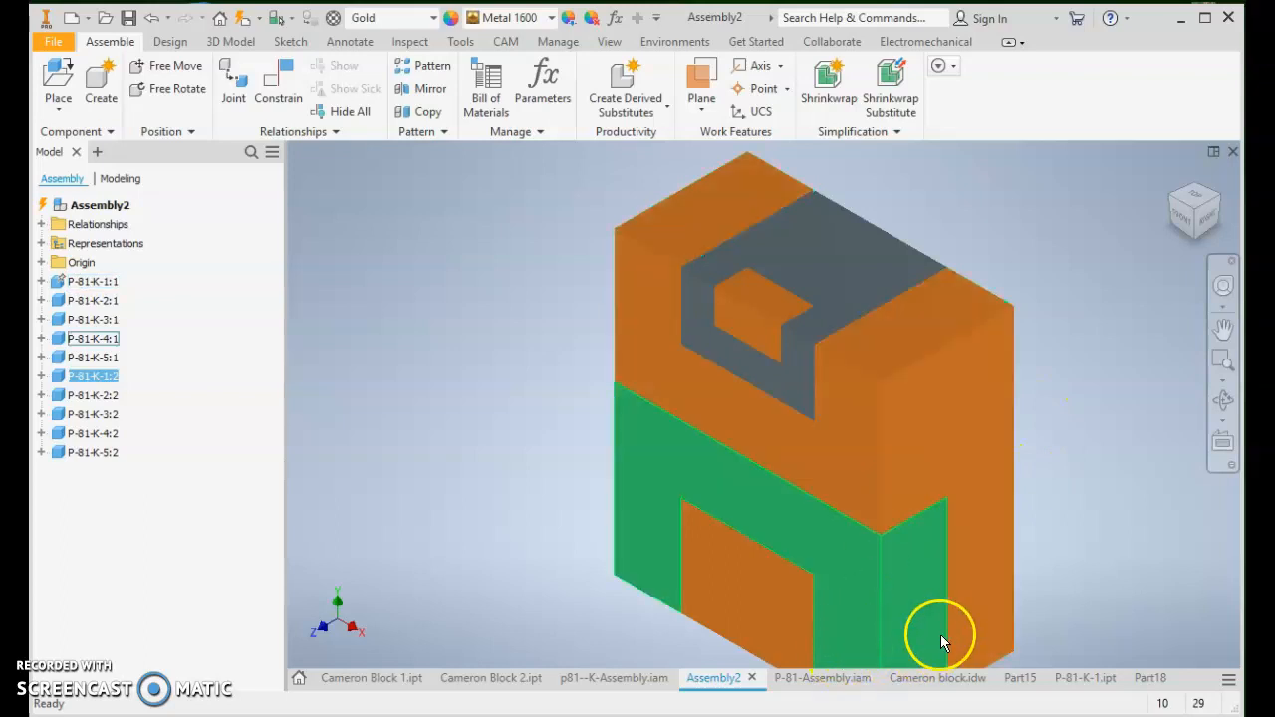
Review Assembly2's separated parts once more and select the large notched part P-81-K-1:2
scroll(1026, 601, down, 5)
scroll(1026, 602, up, 8)
scroll(1031, 602, down, 5)
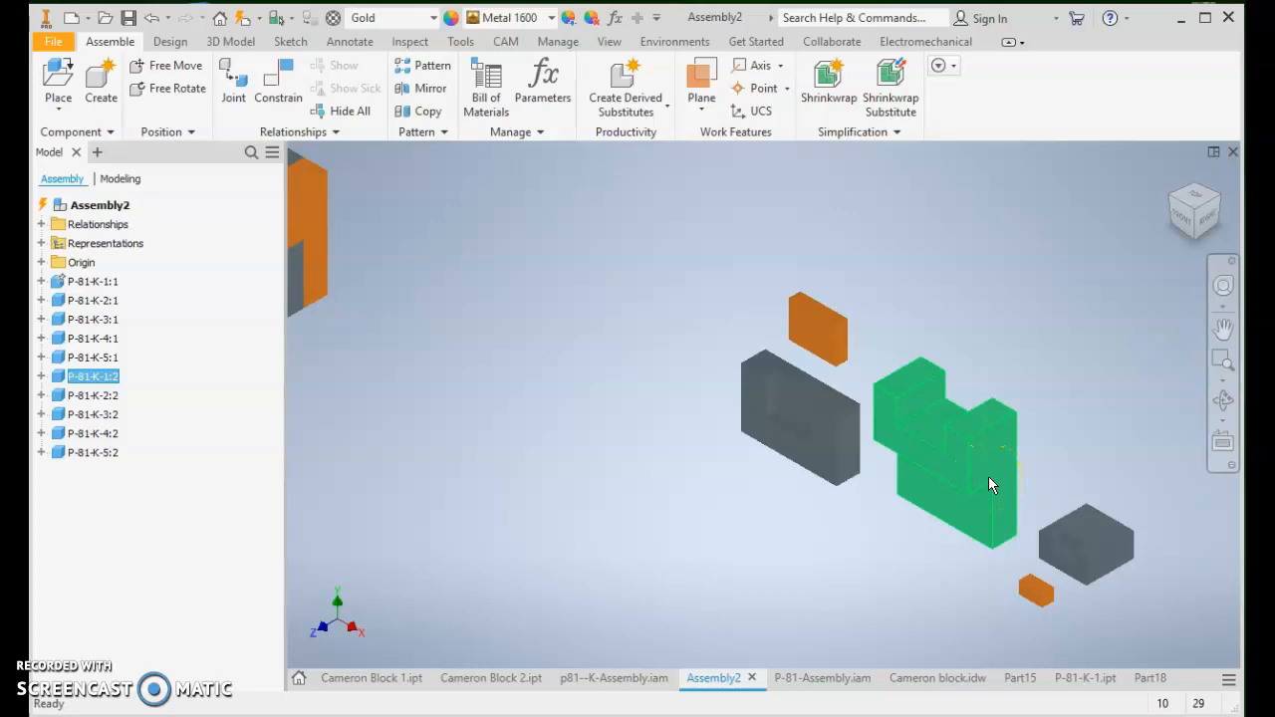
click(910, 476)
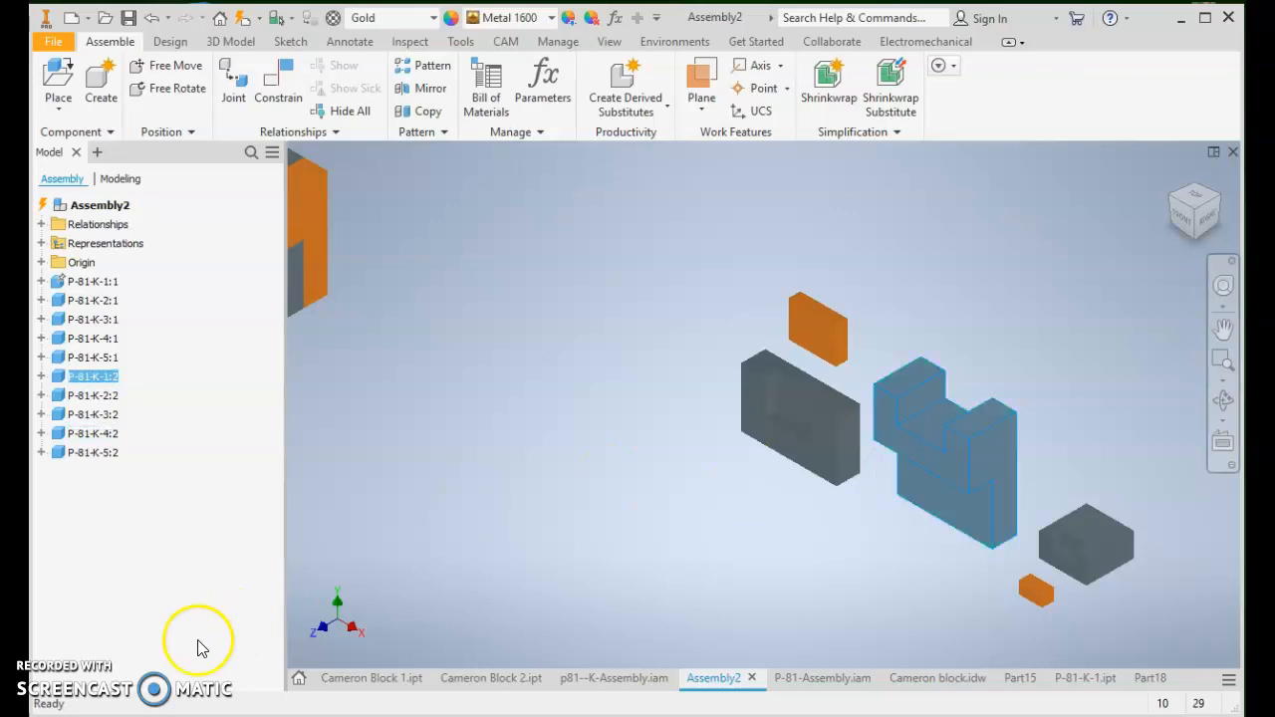